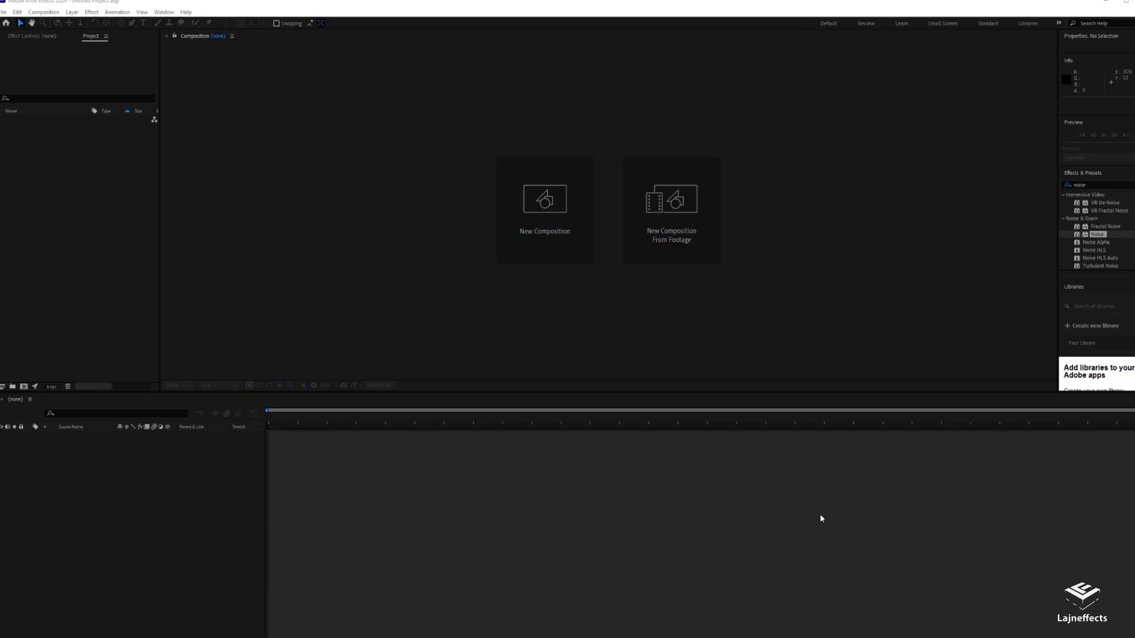
- Import ferrari.jpg and create a new composition from it
double_click(75, 172)
click(153, 100)
double_click(153, 100)
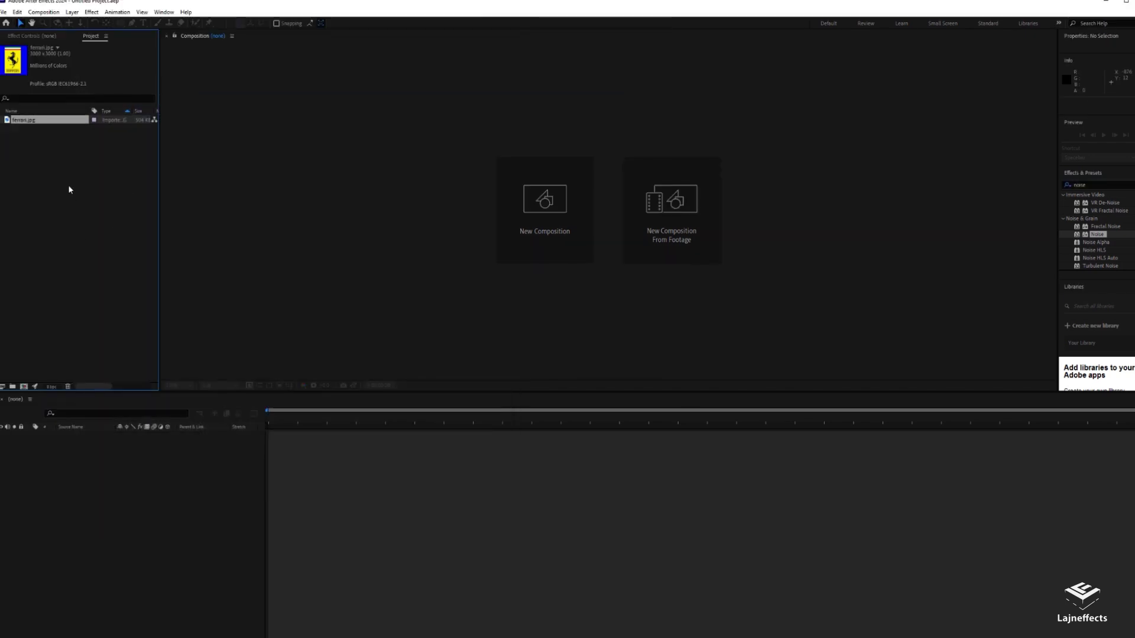
click(69, 187)
click(24, 119)
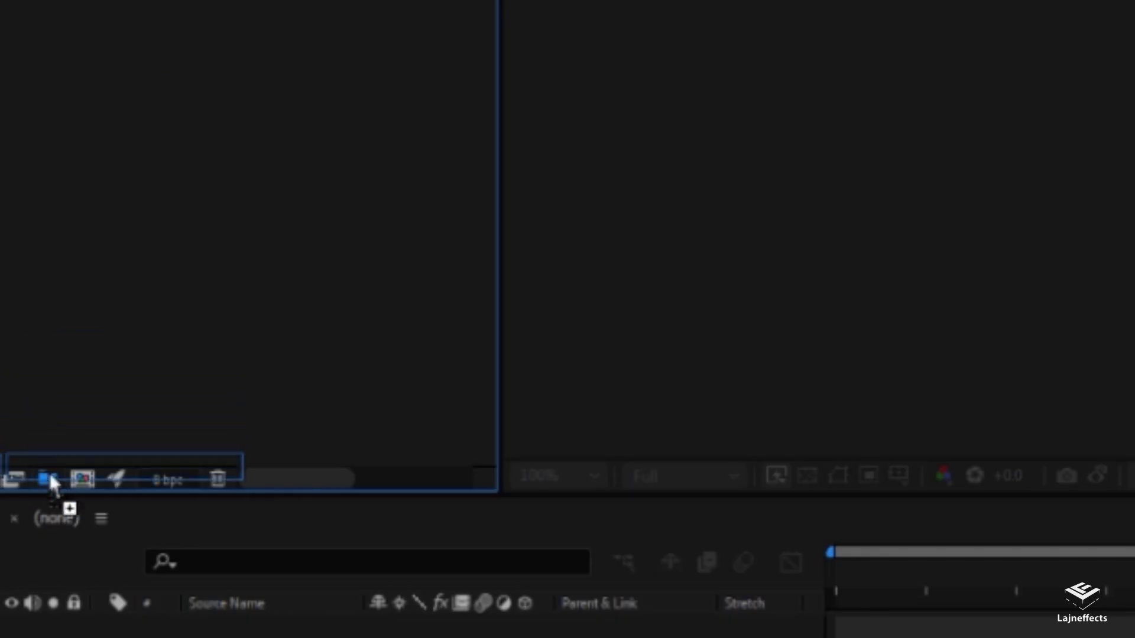
drag(48, 470, 89, 477)
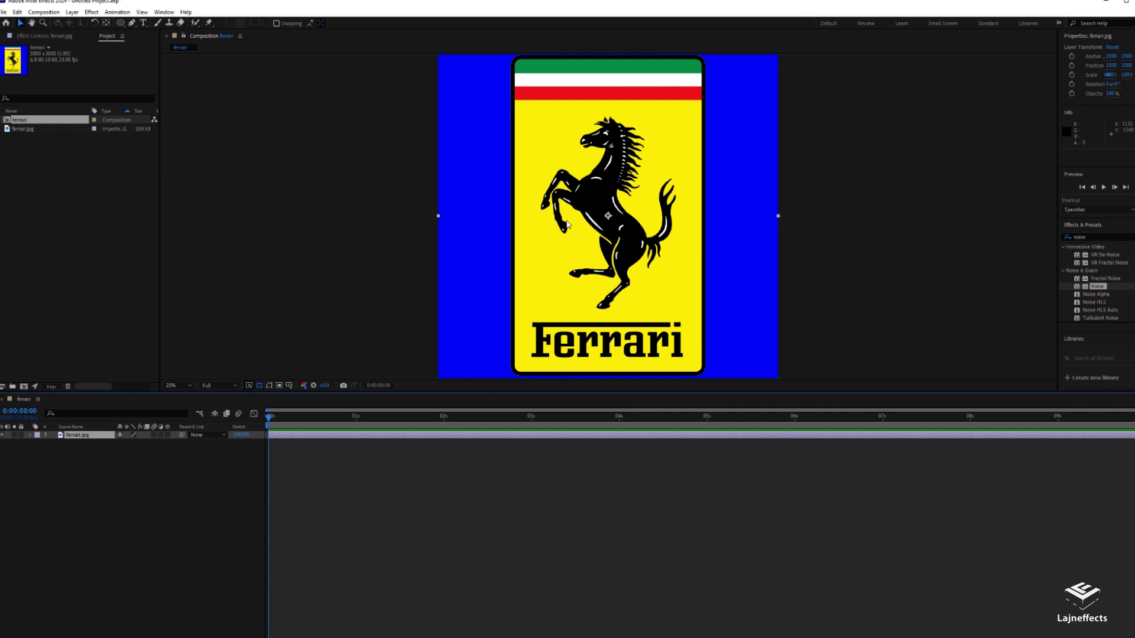
- Rename the composition 'source', set it to 2000×2000, and scale the logo down to fit
drag(572, 391, 575, 458)
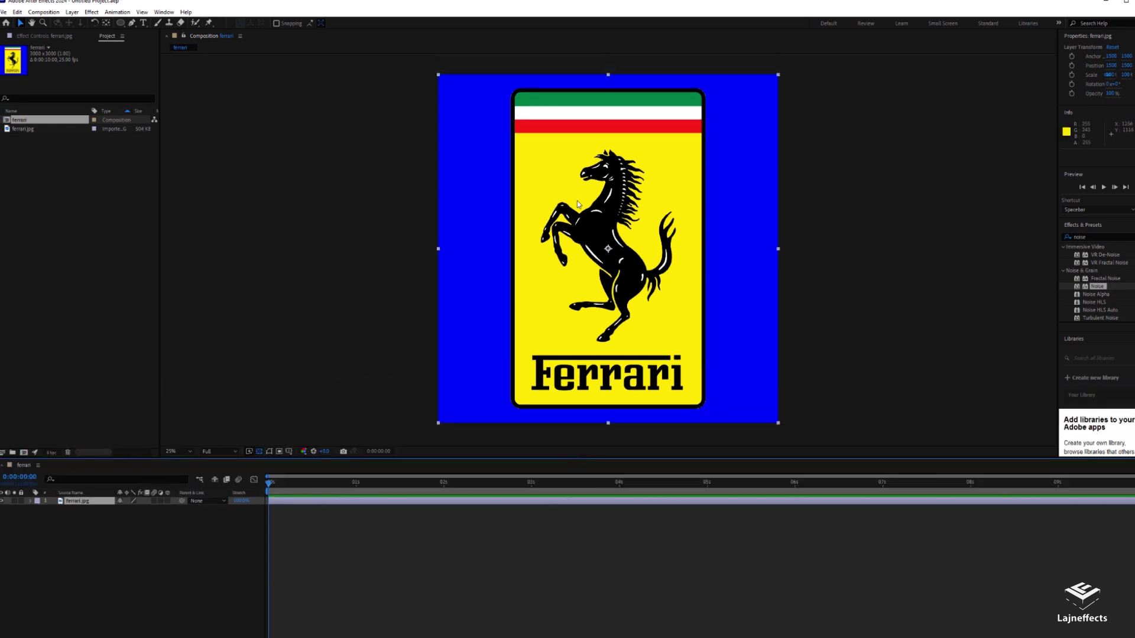
right_click(516, 528)
click(535, 434)
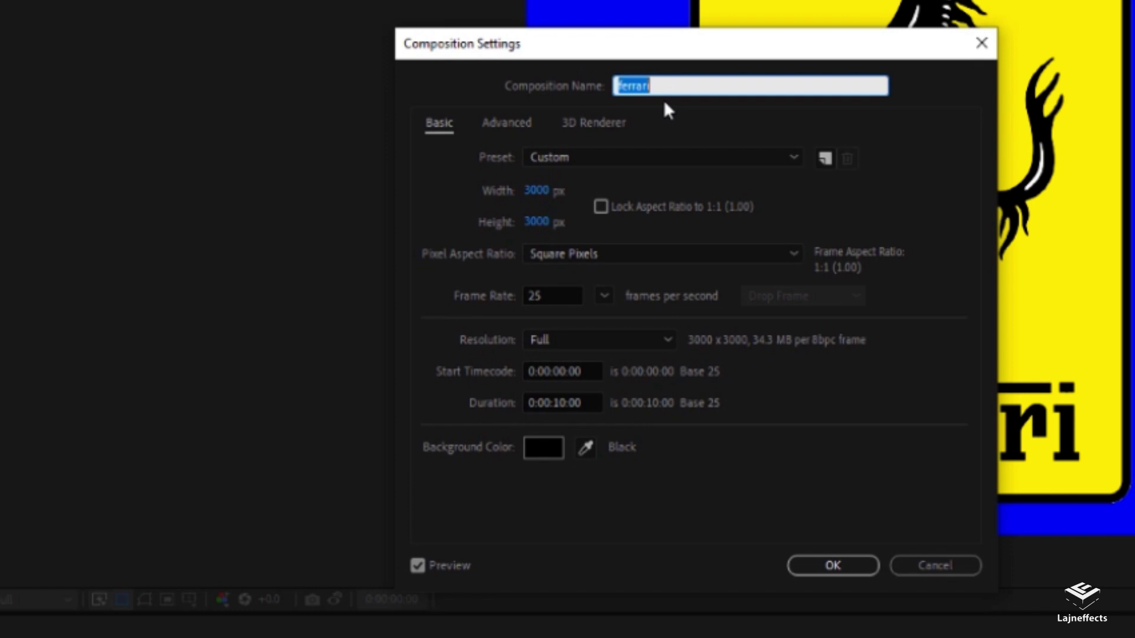
text(source)
click(536, 190)
text(2000)
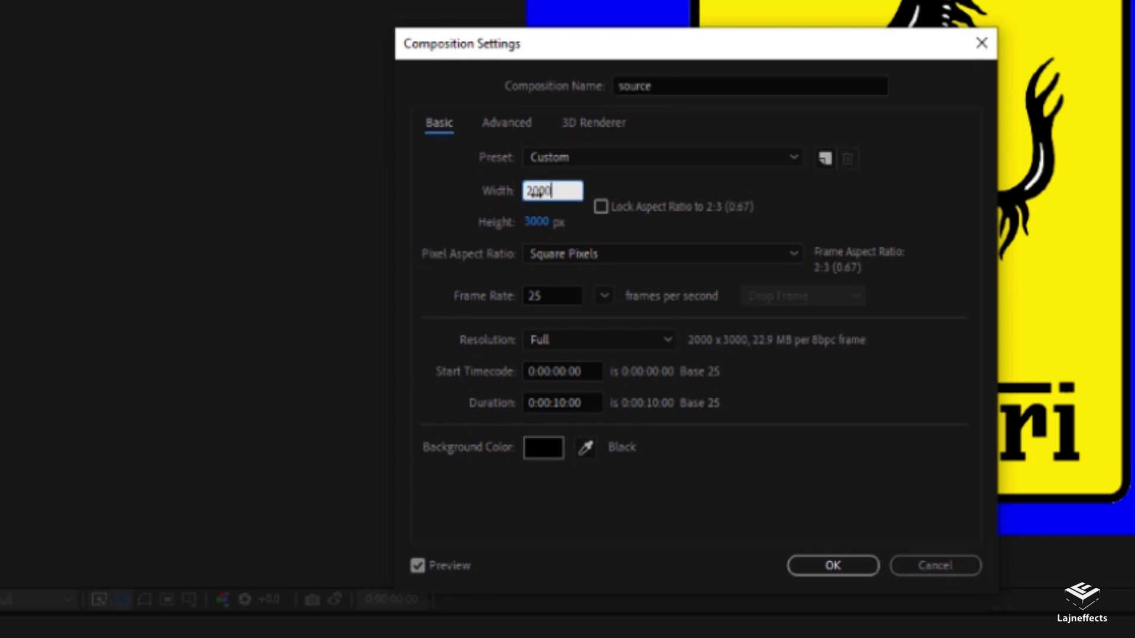
key(Tab)
text(2000)
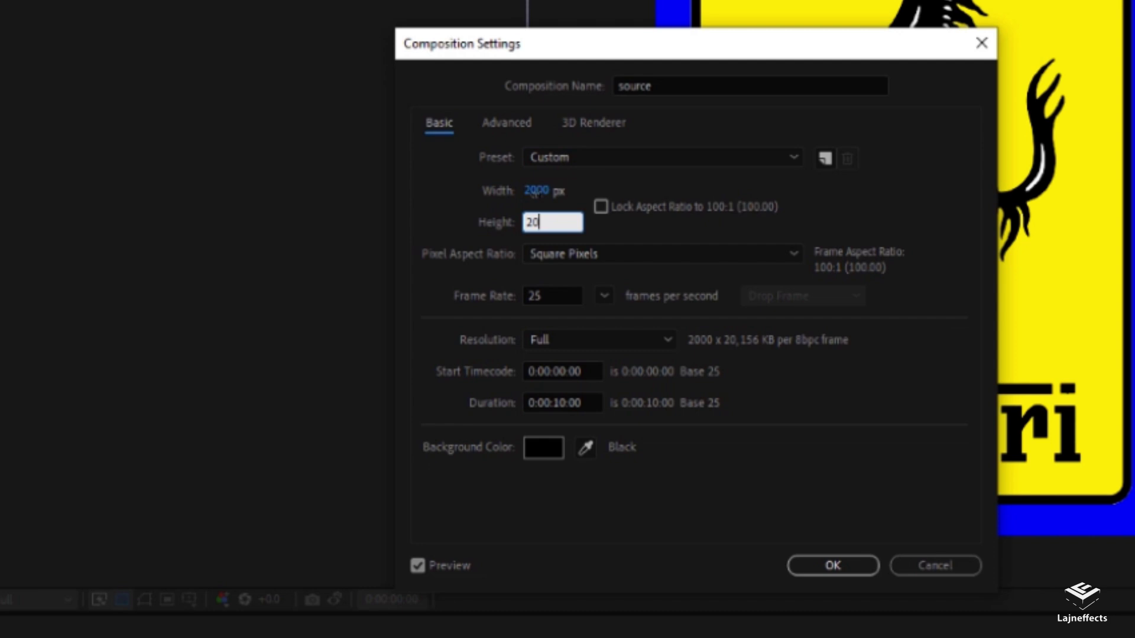
click(857, 569)
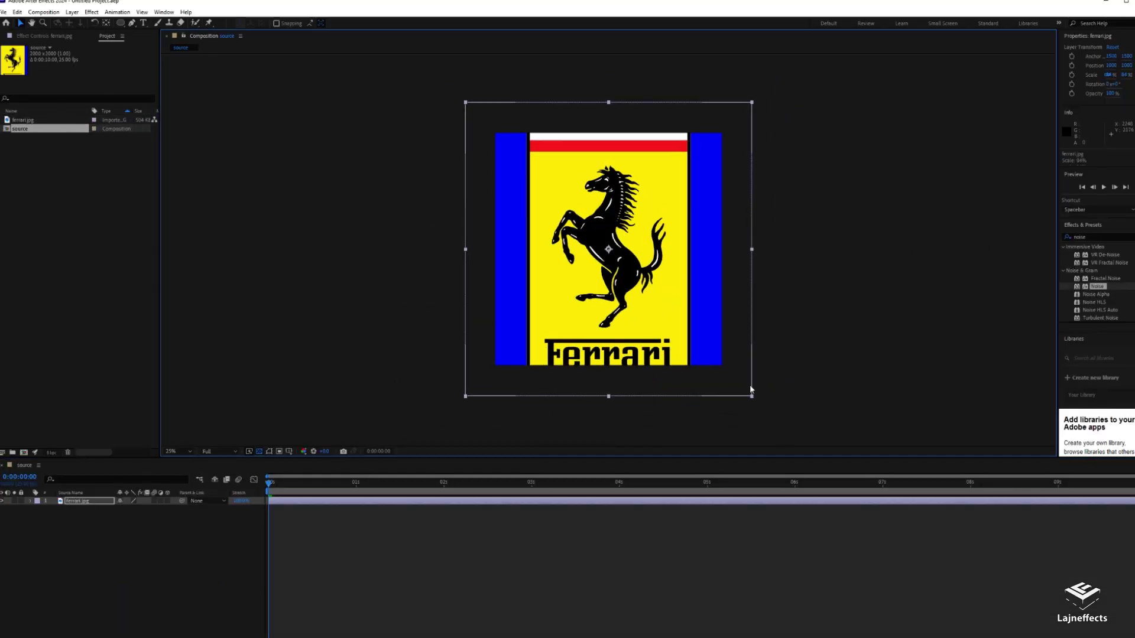
drag(750, 388, 726, 368)
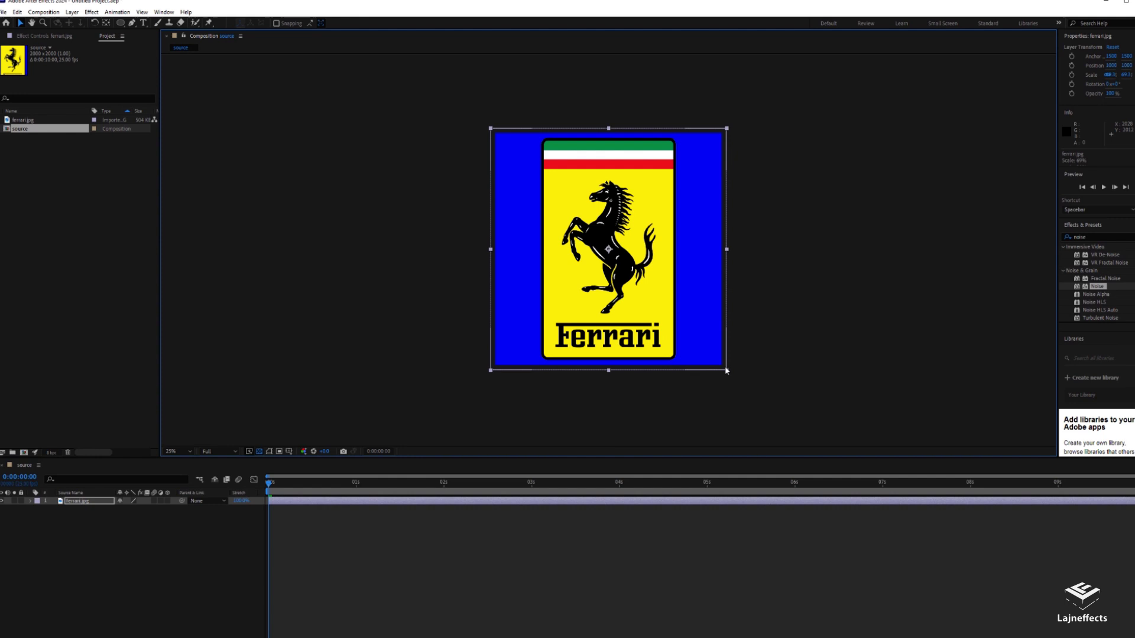
click(390, 538)
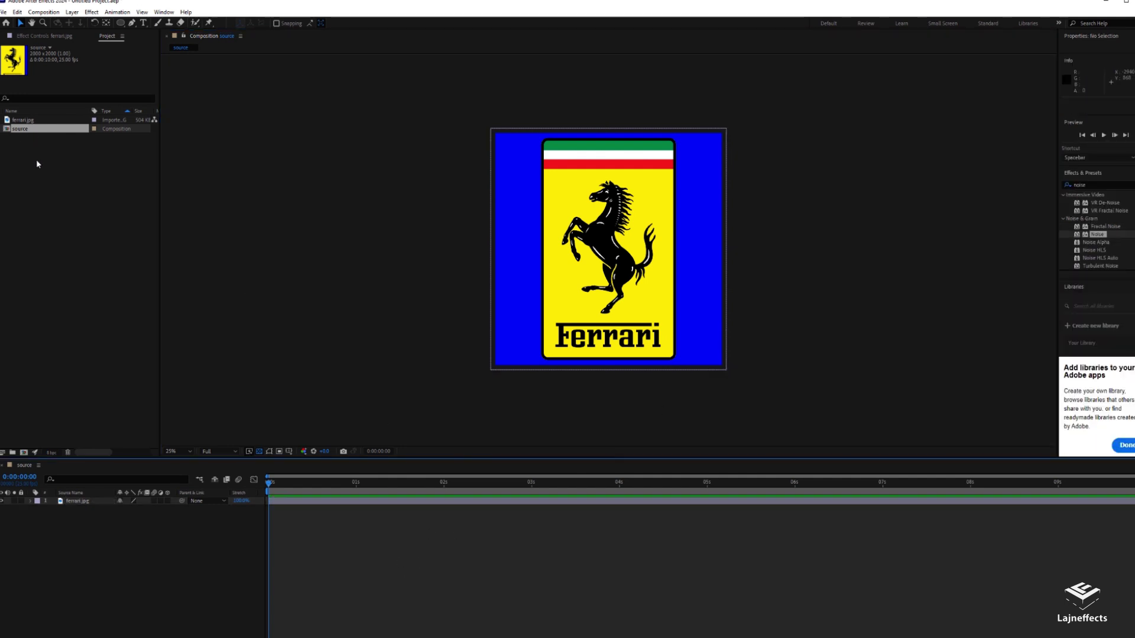
- Nest source in a new composition renamed 'master', then select the source layer
drag(18, 128, 25, 452)
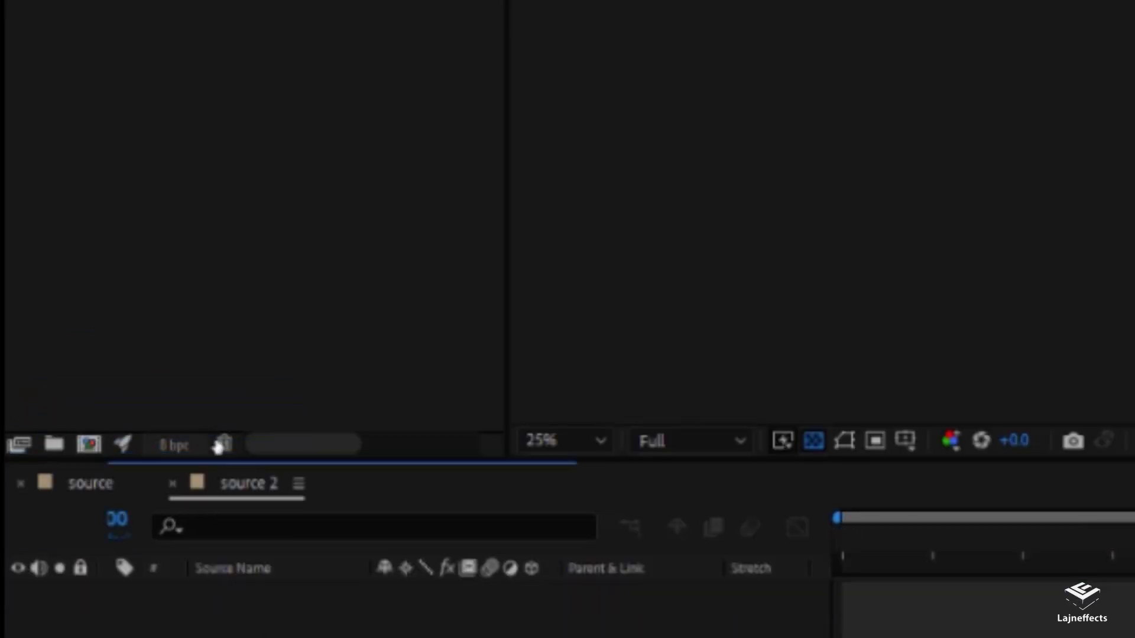
right_click(459, 532)
click(484, 551)
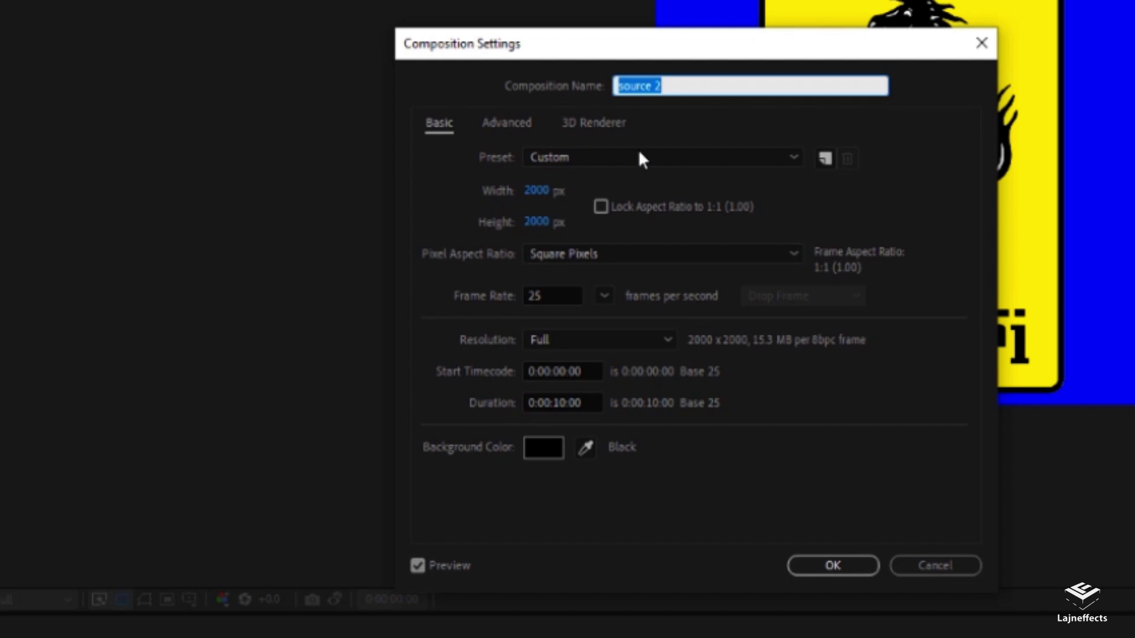
text(master)
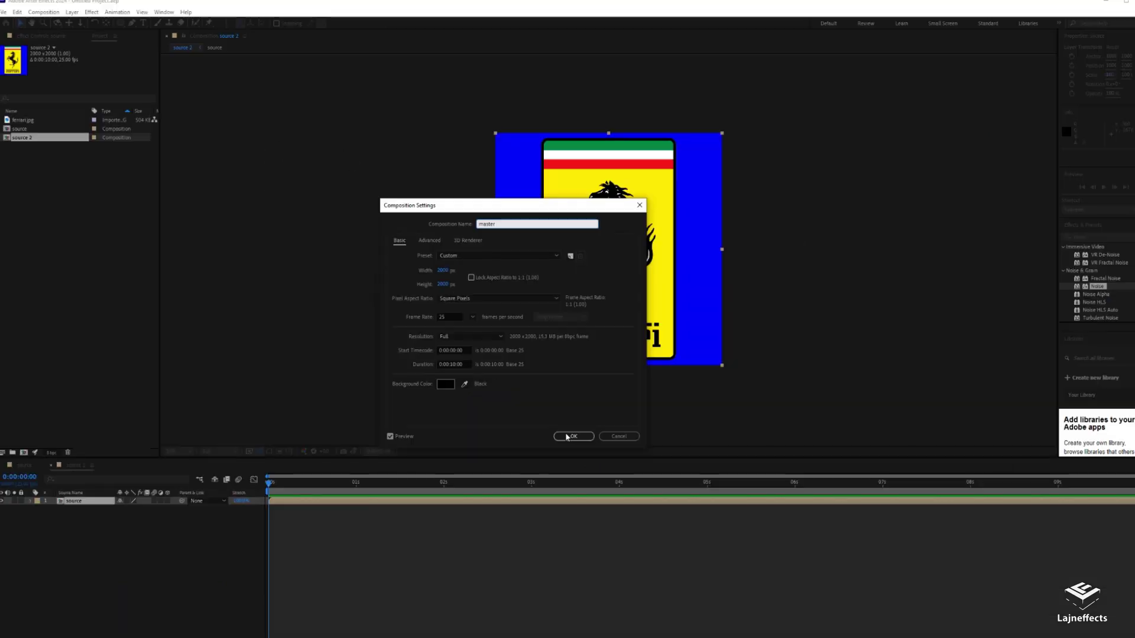
click(834, 565)
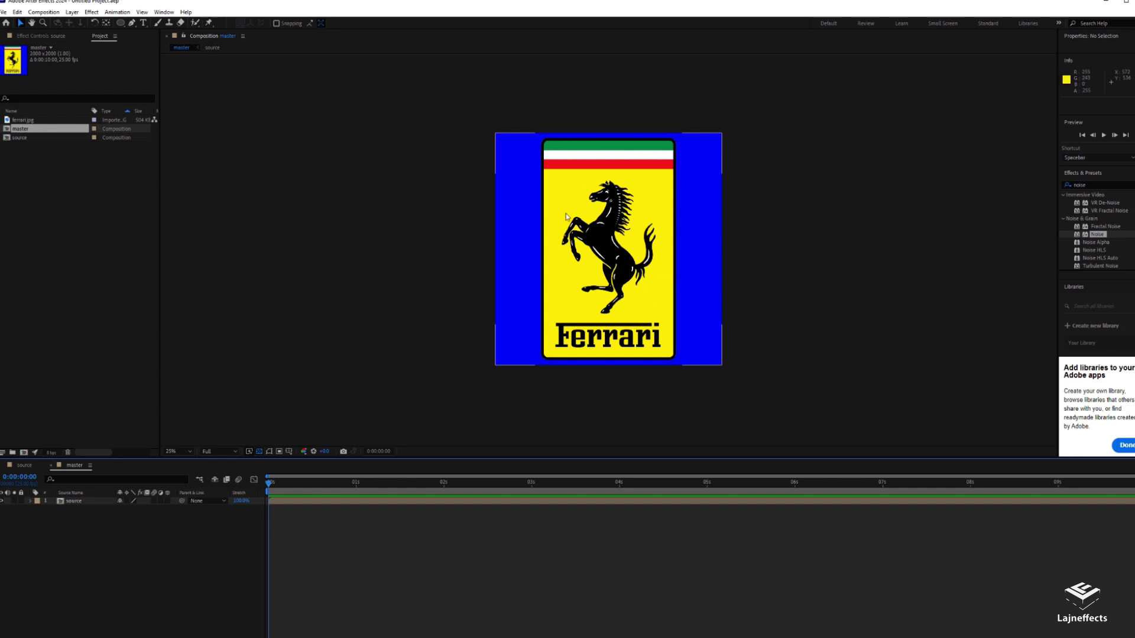
click(377, 502)
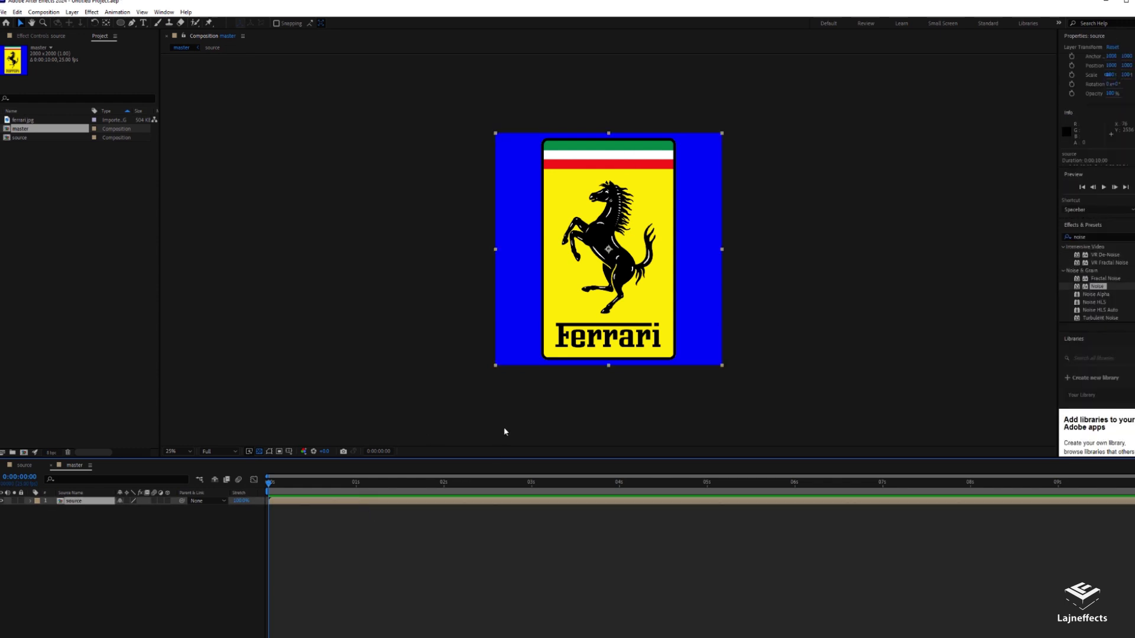
- Apply a Linear Color Key to the source layer with black as the key colour
right_click(368, 502)
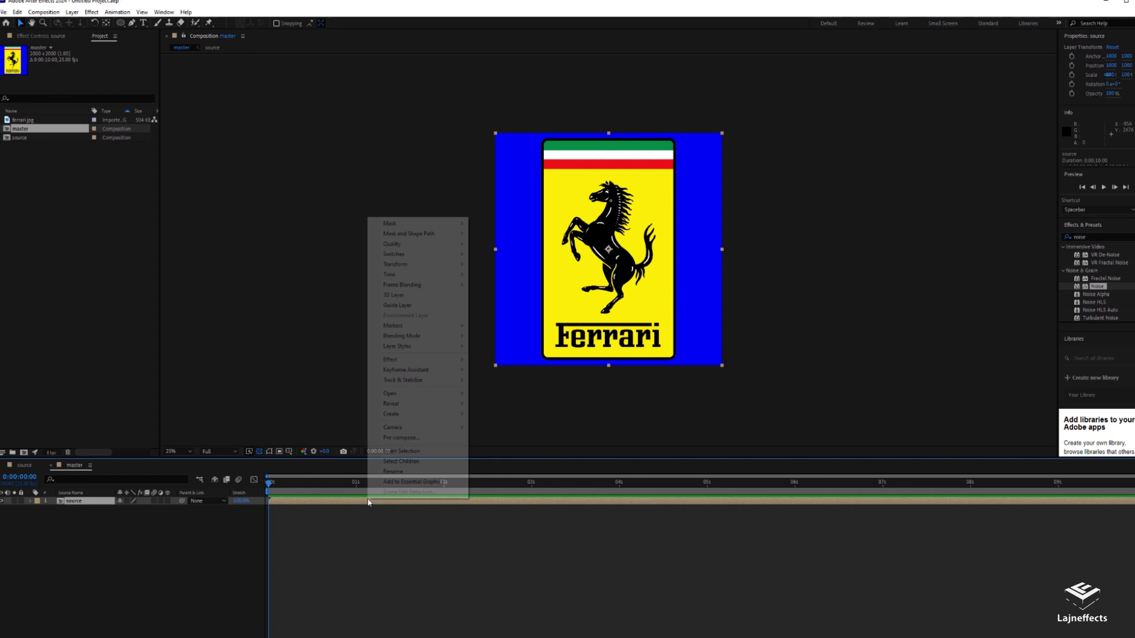
mouse_move(411, 365)
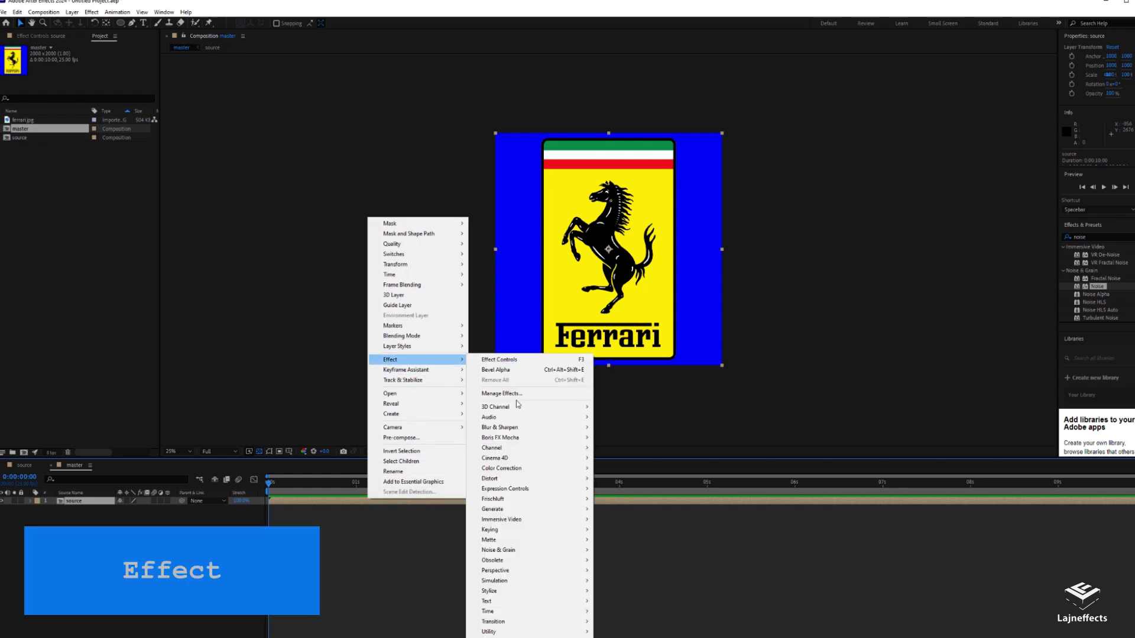
mouse_move(539, 529)
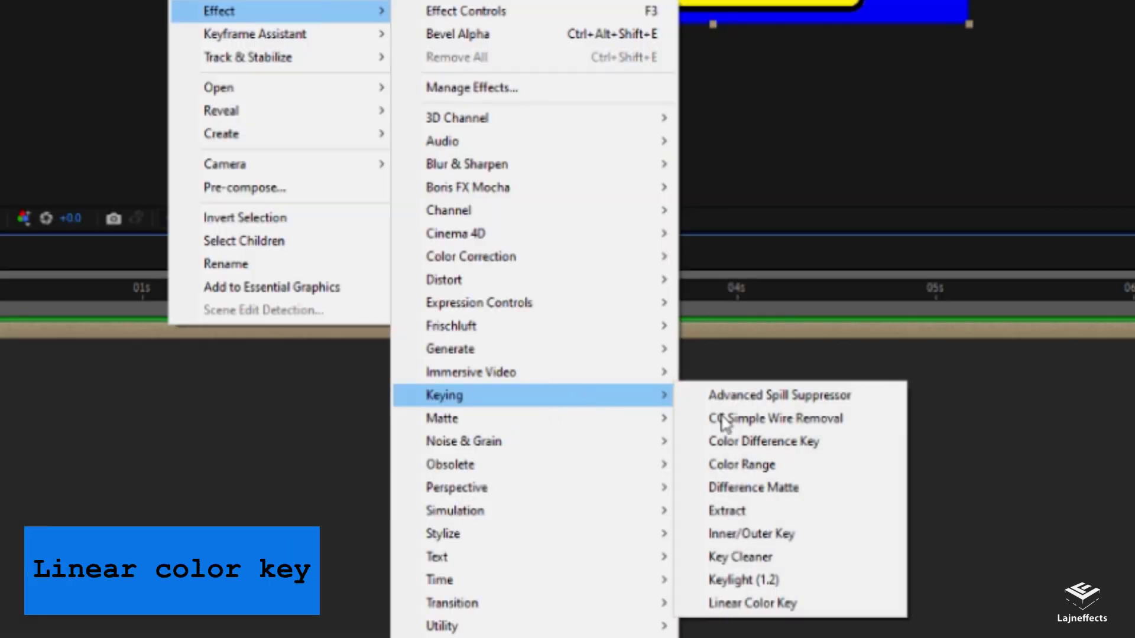
click(784, 603)
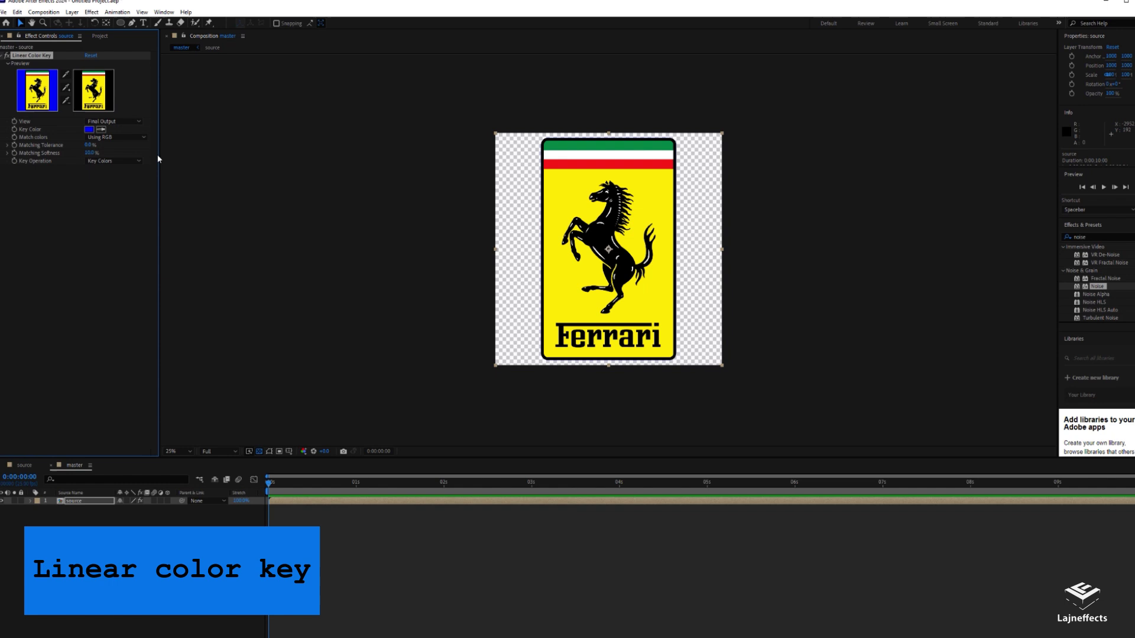
drag(158, 154, 251, 154)
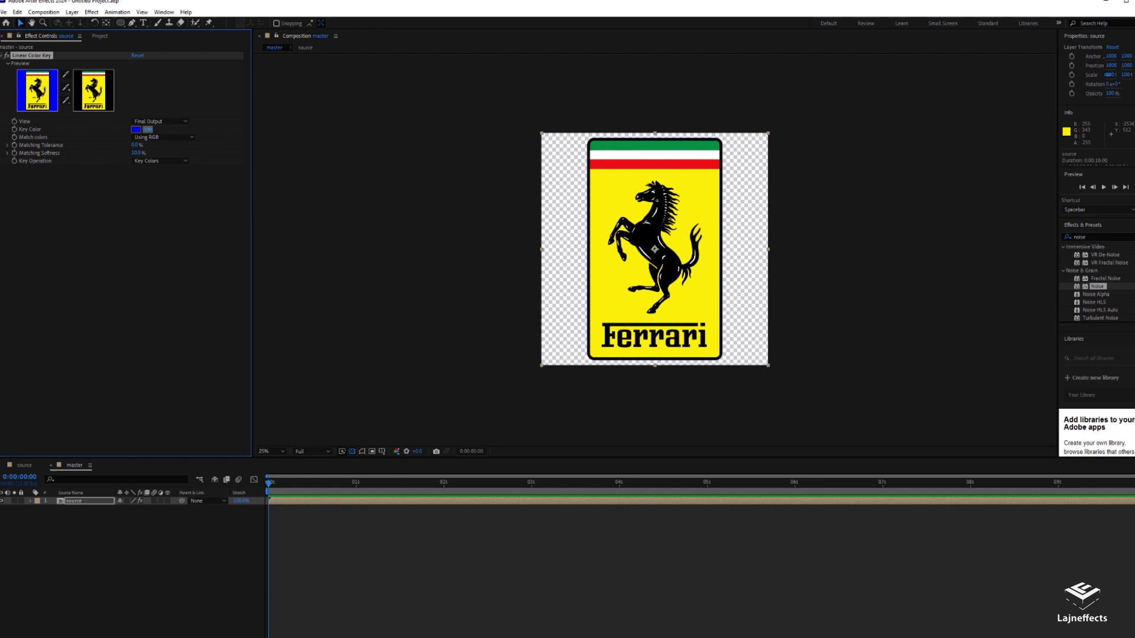
click(654, 250)
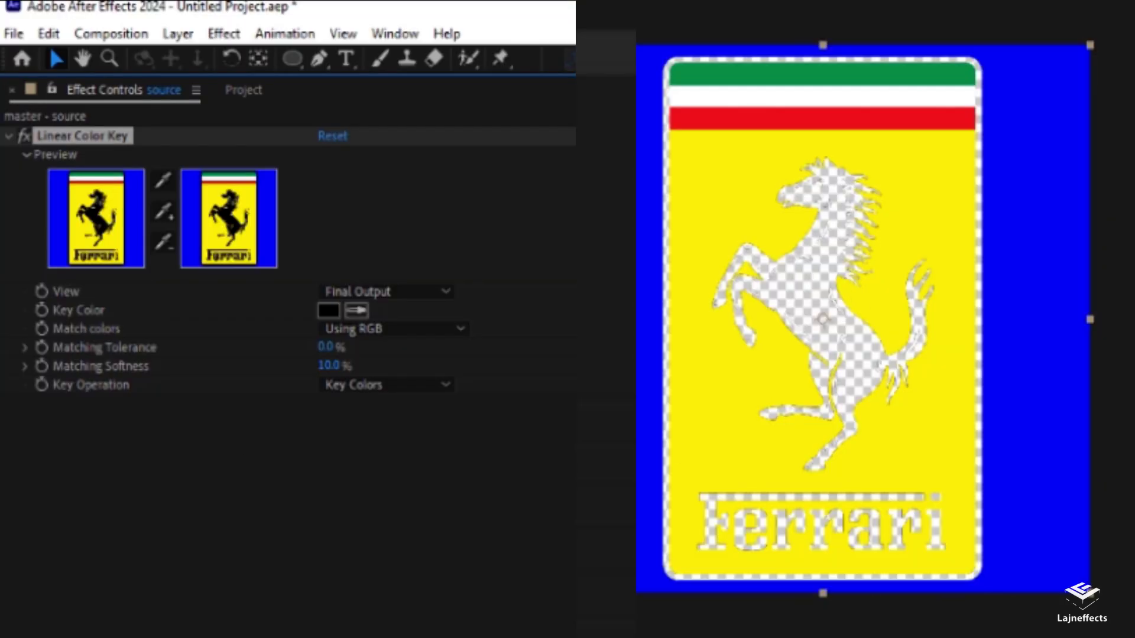
click(258, 543)
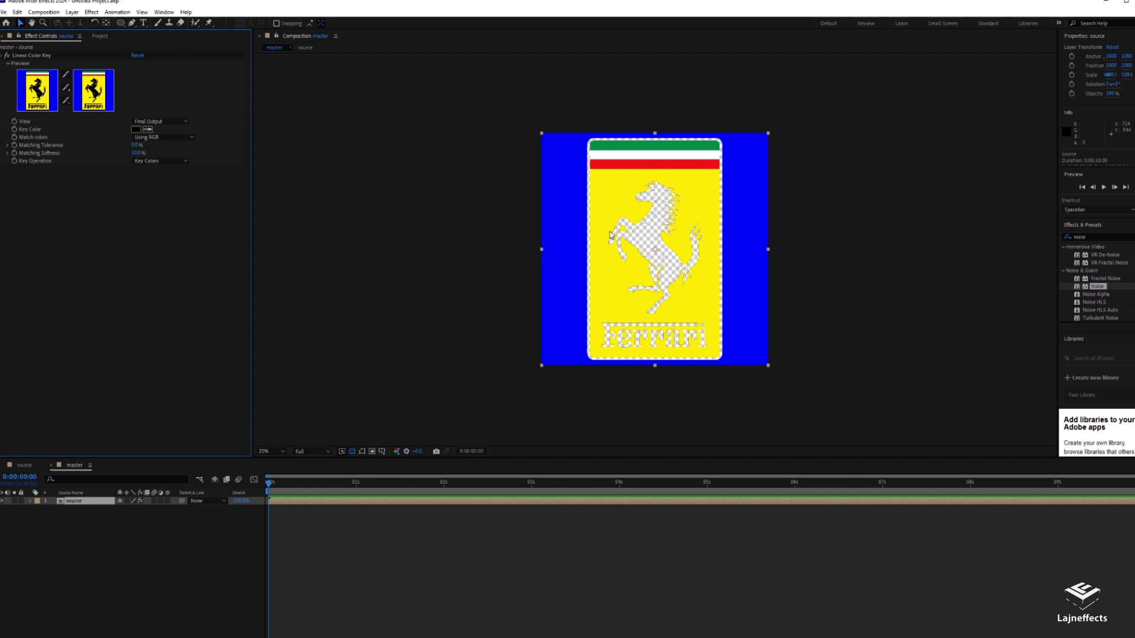
- Add an Invert effect to the layer, set to the Alpha channel
right_click(98, 206)
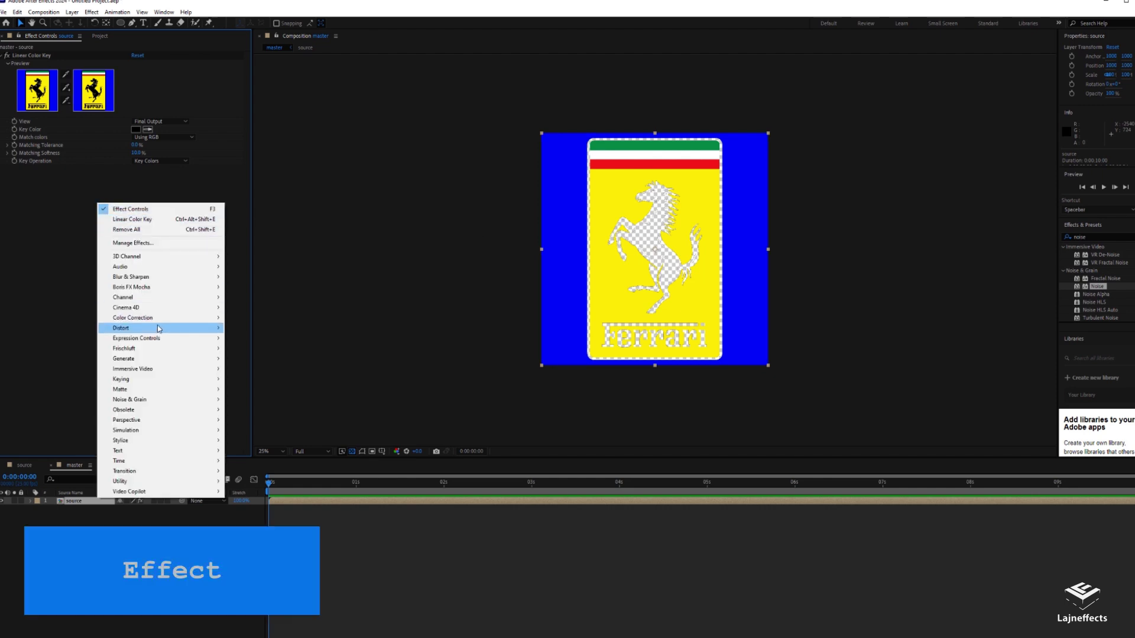
mouse_move(156, 299)
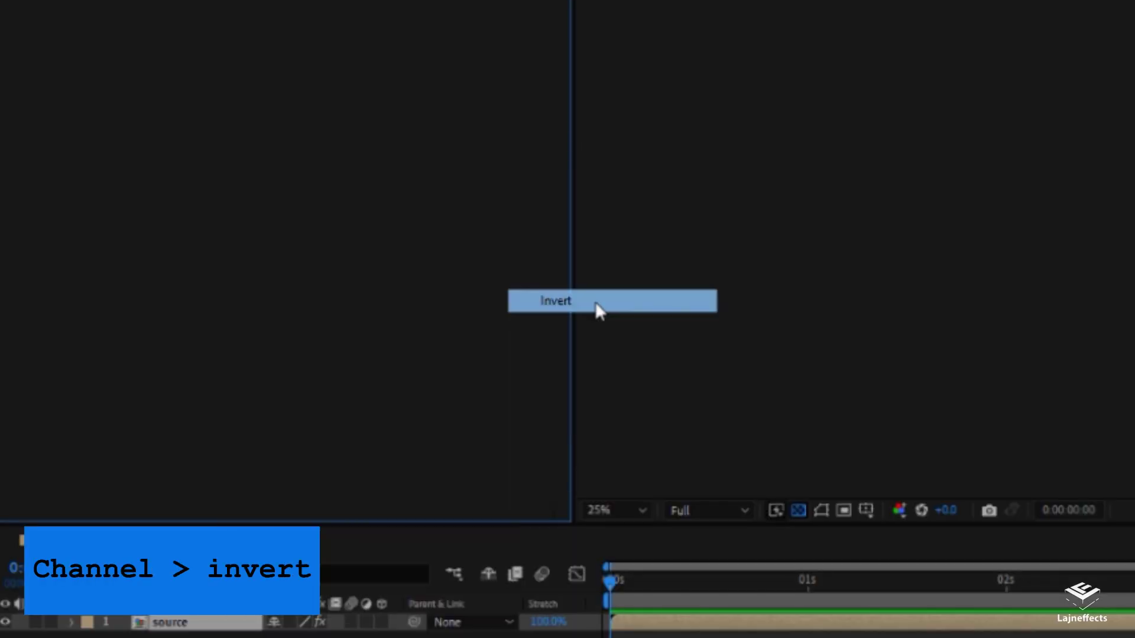
click(597, 309)
click(444, 268)
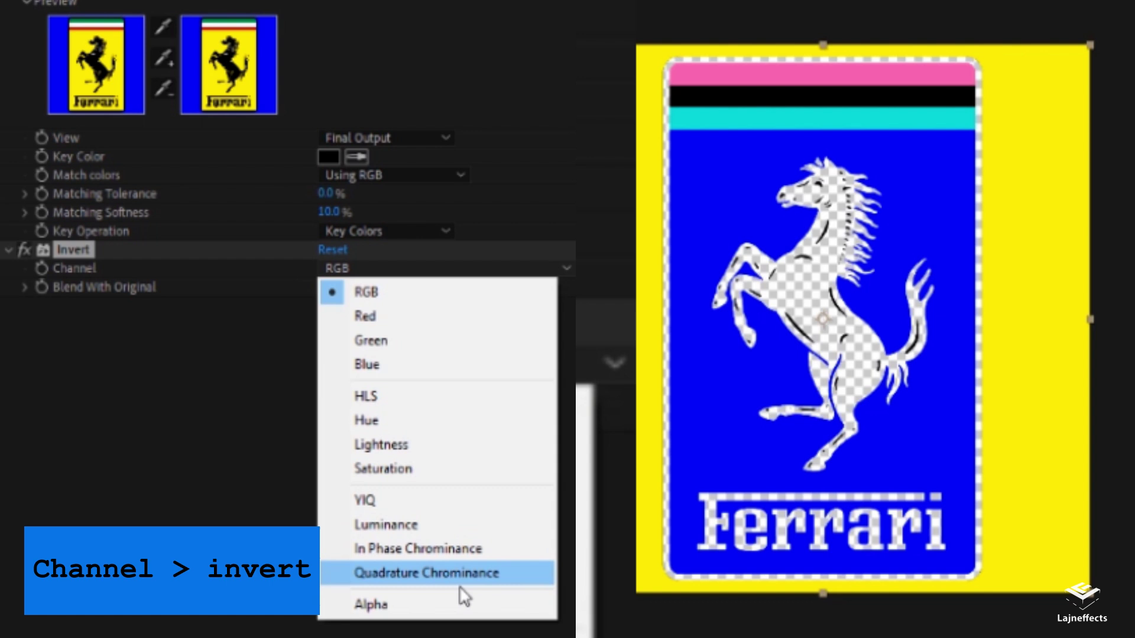
click(459, 604)
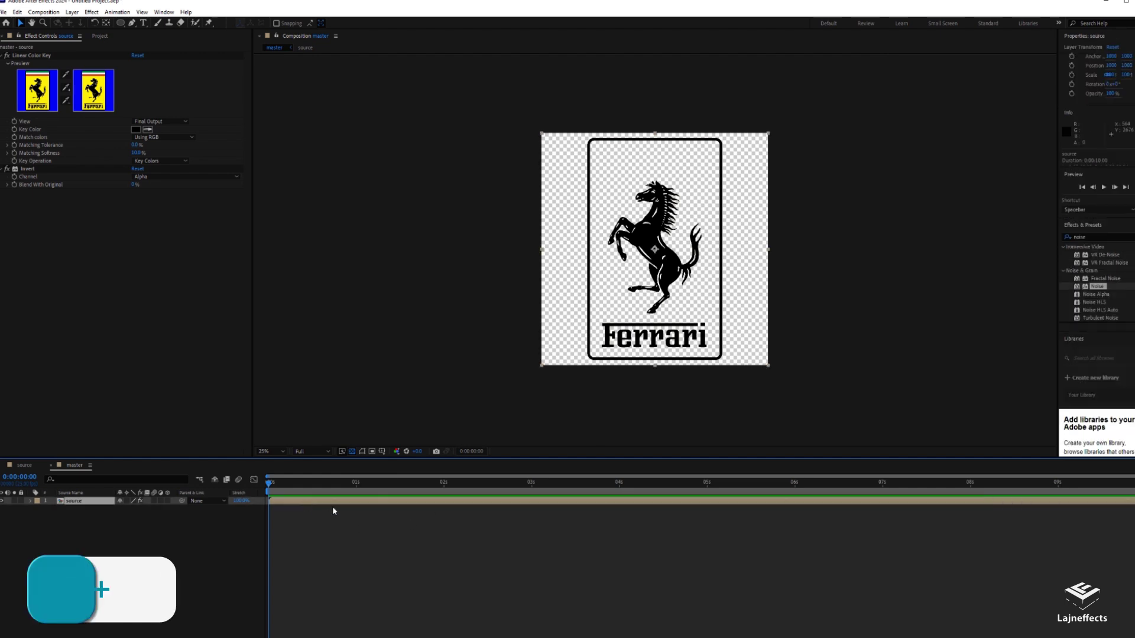
- Duplicate the source layer twice, keying one copy to the logo's yellow and the next to red
key(ctrl+d)
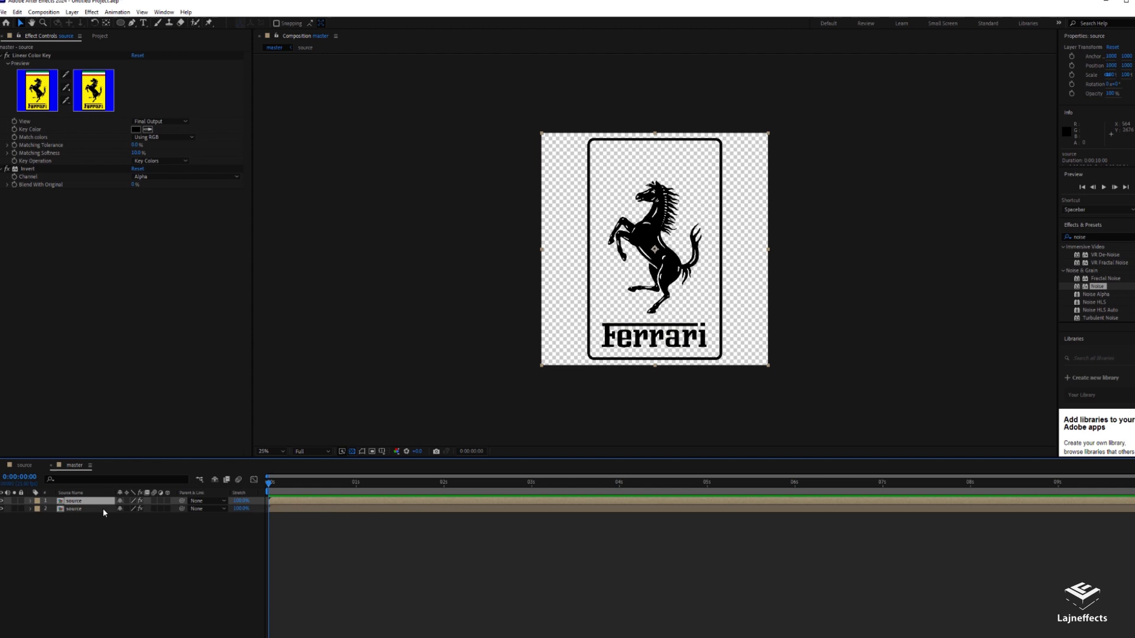
click(147, 129)
click(24, 83)
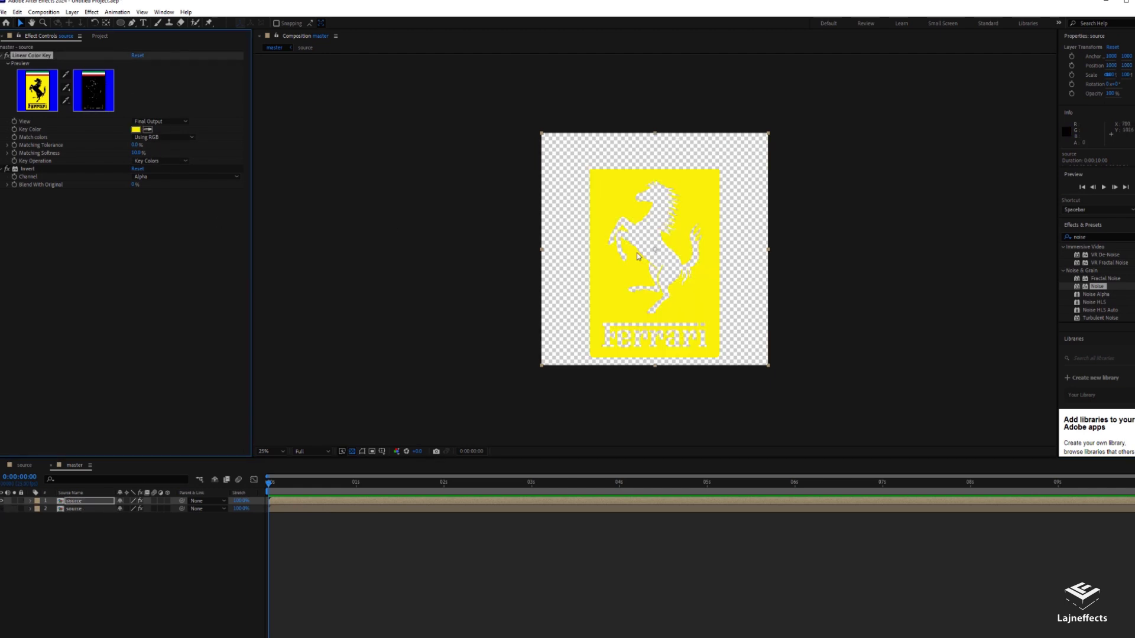
click(78, 503)
key(ctrl+d)
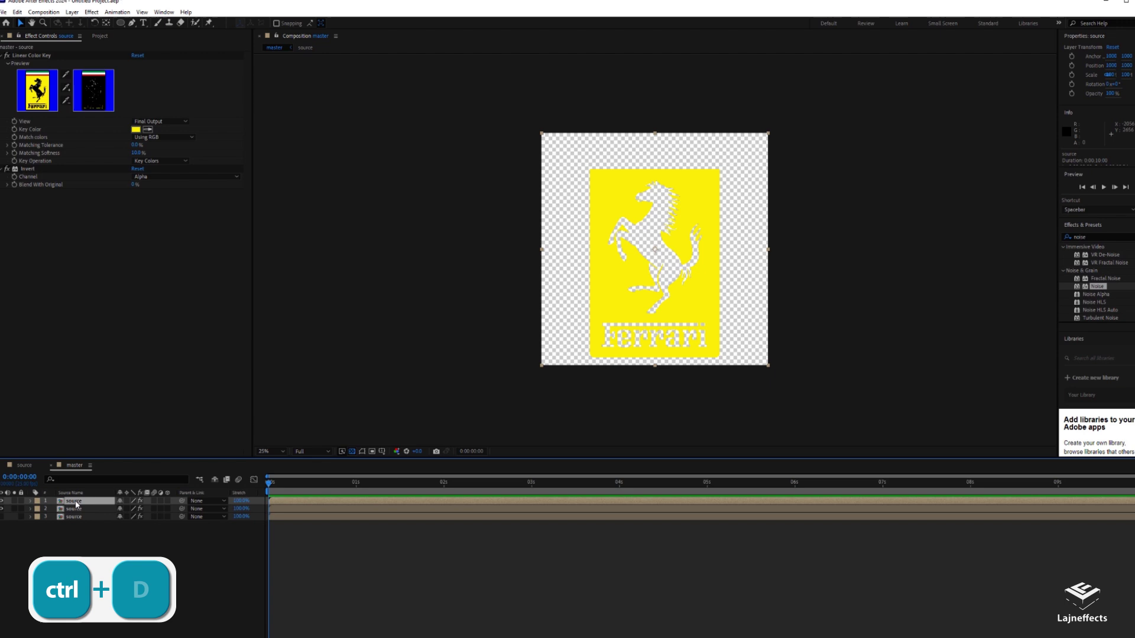
click(148, 130)
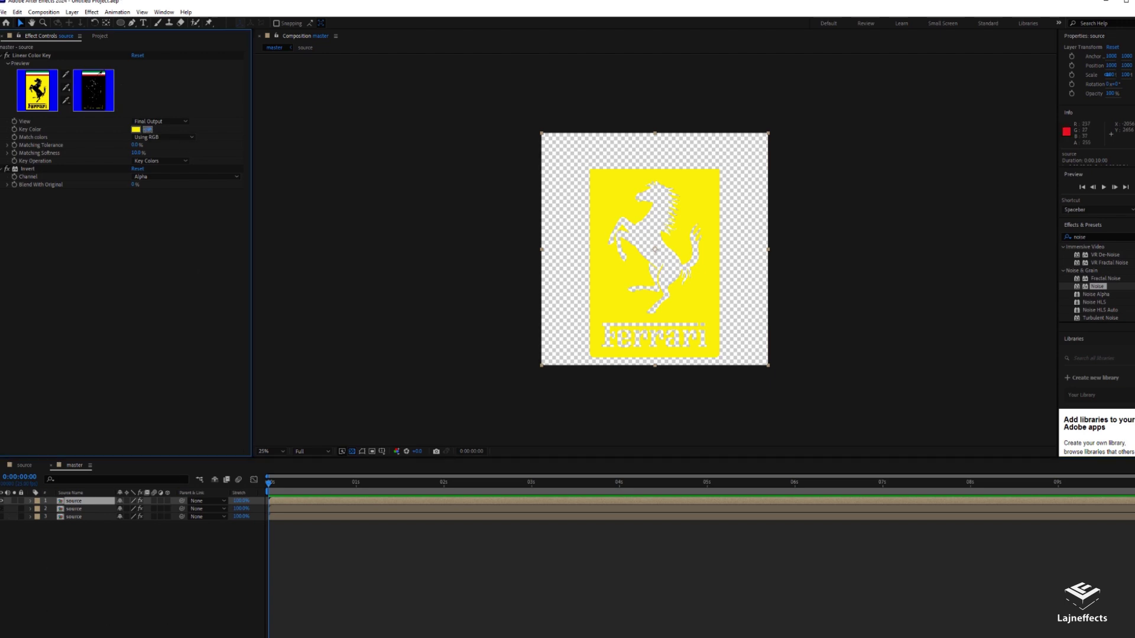
click(665, 165)
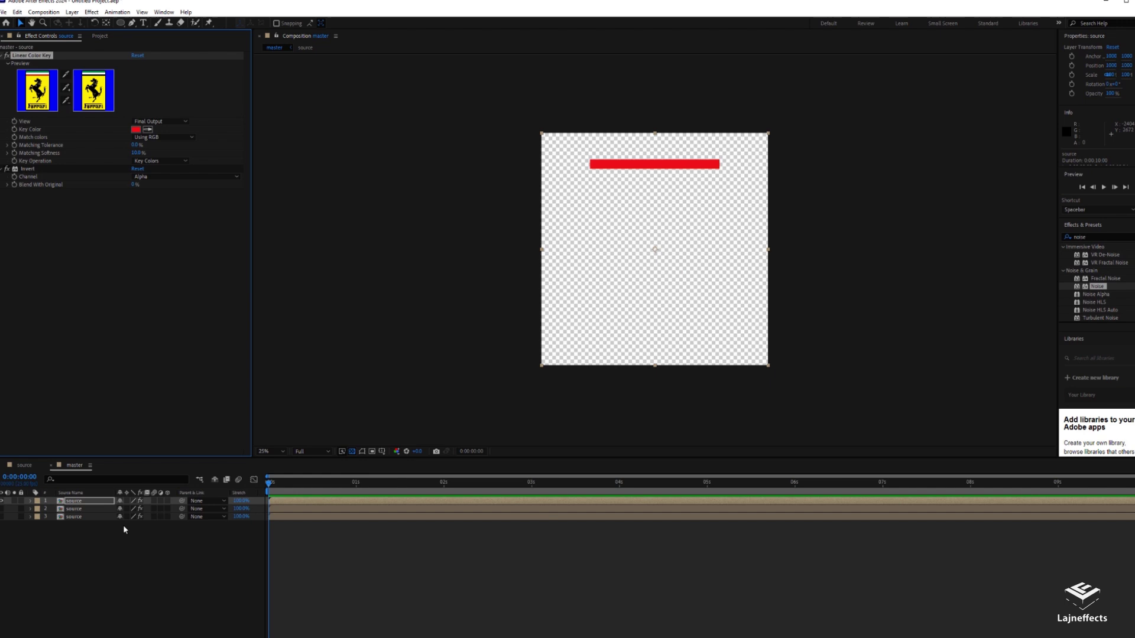
- Make another copy keyed to white and check it against a black background
key(ctrl+d)
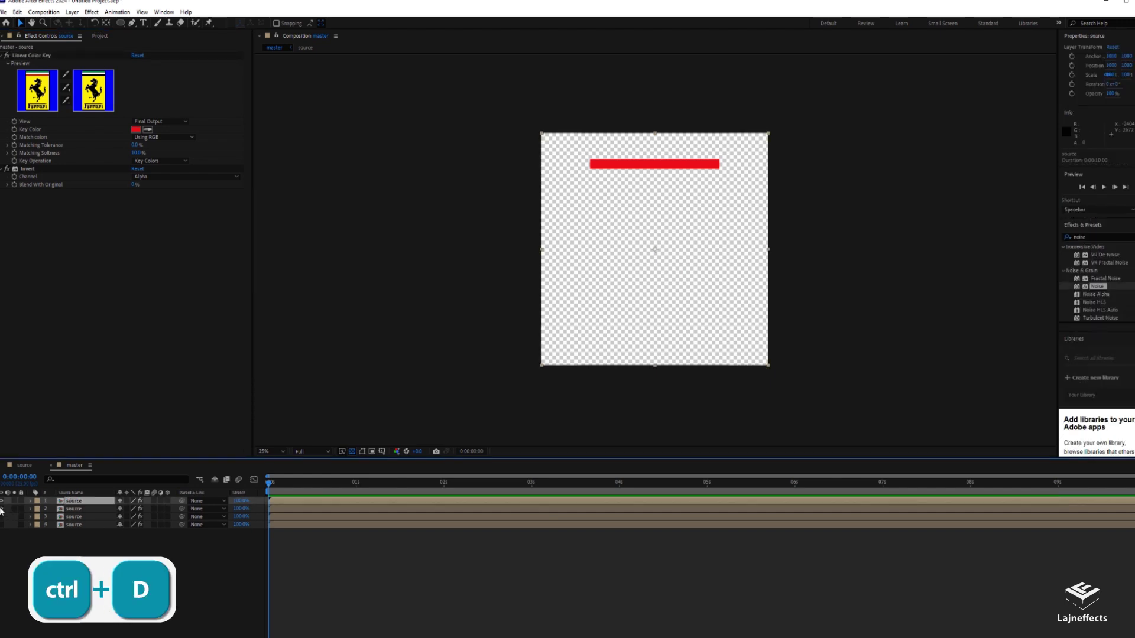
click(148, 129)
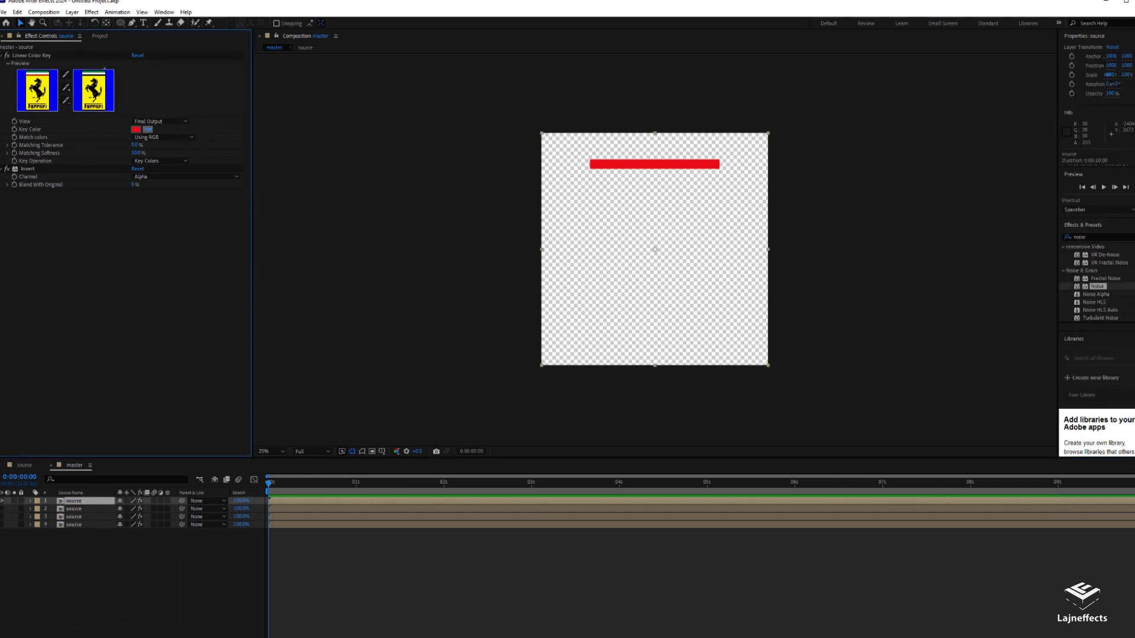
click(97, 72)
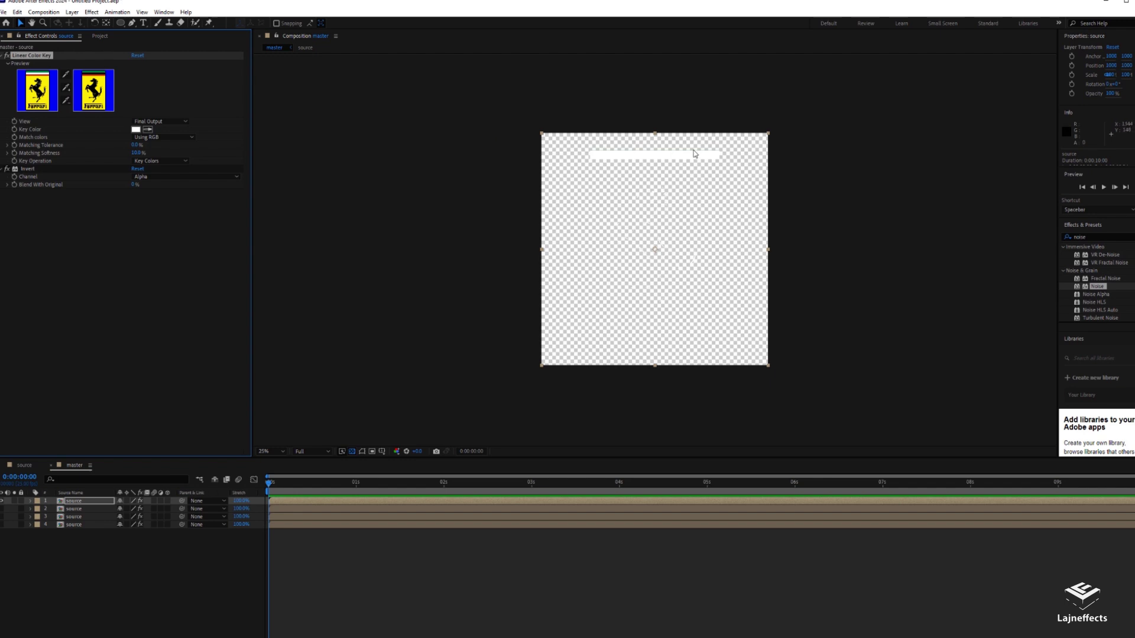
scroll(695, 153, up, 1)
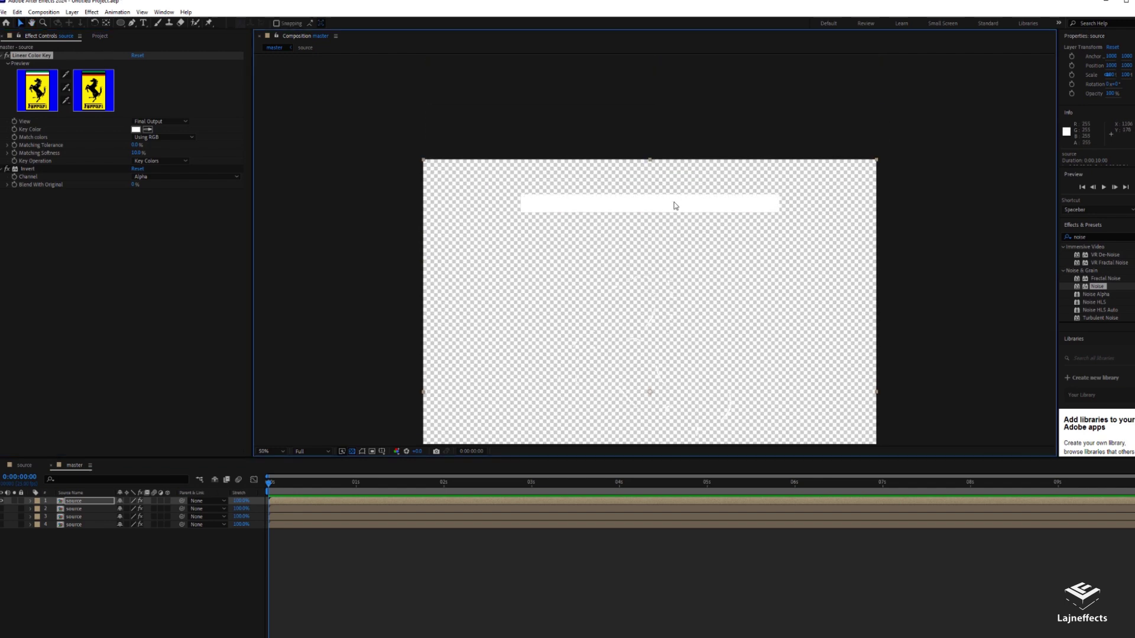
scroll(709, 278, down, 4)
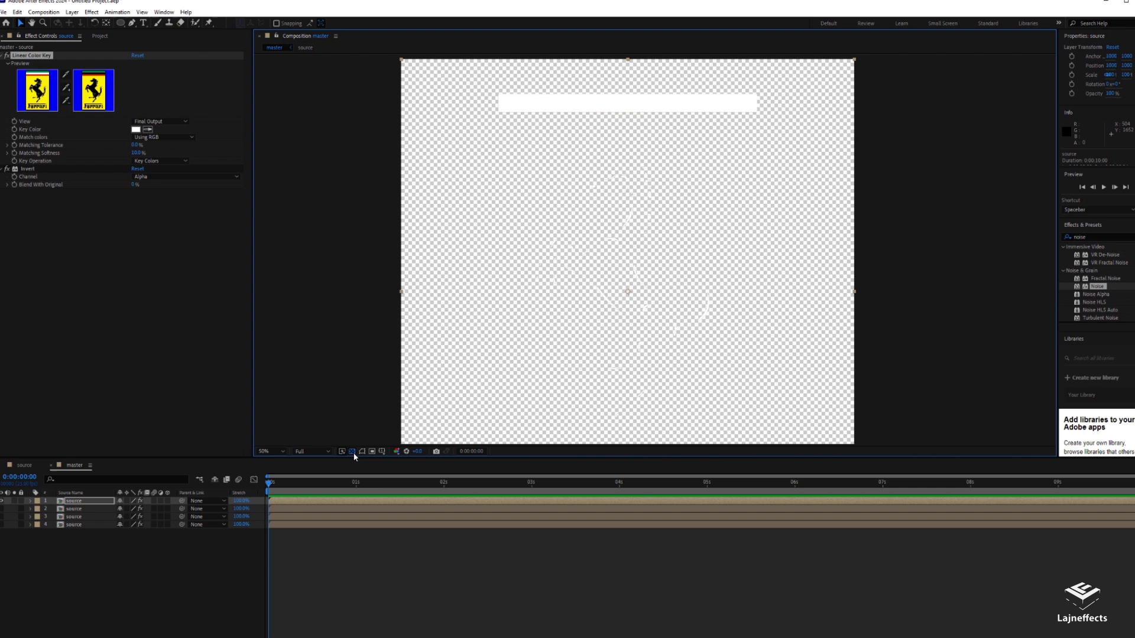
click(352, 452)
click(353, 452)
drag(683, 130, 684, 192)
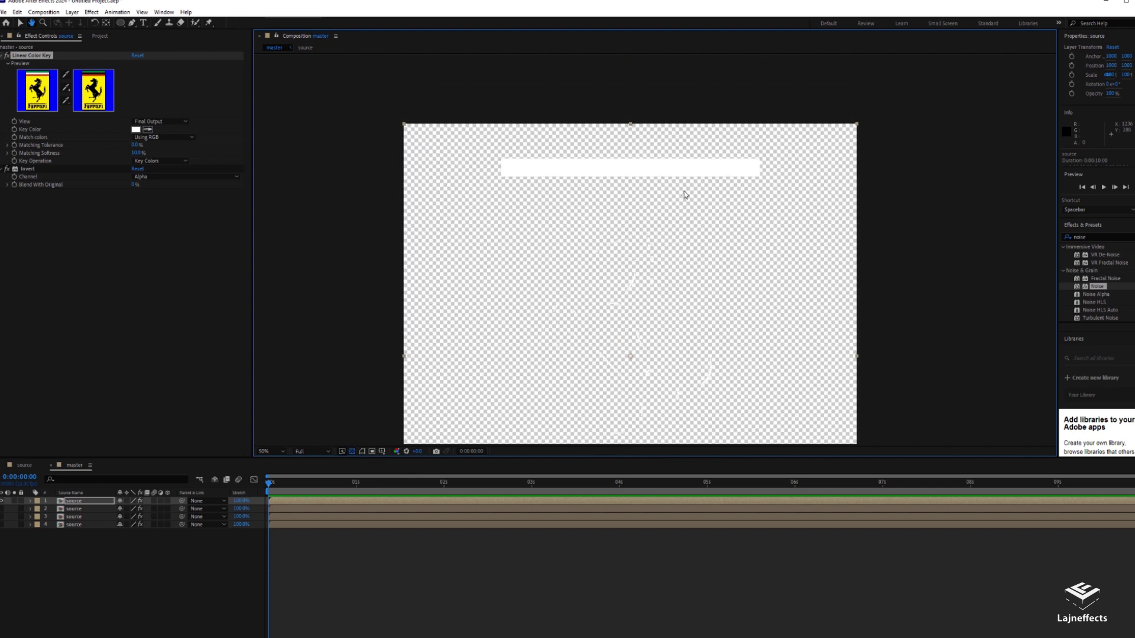
- Make a fifth copy keyed to the green stripe, then show all layers again
key(ctrl+d)
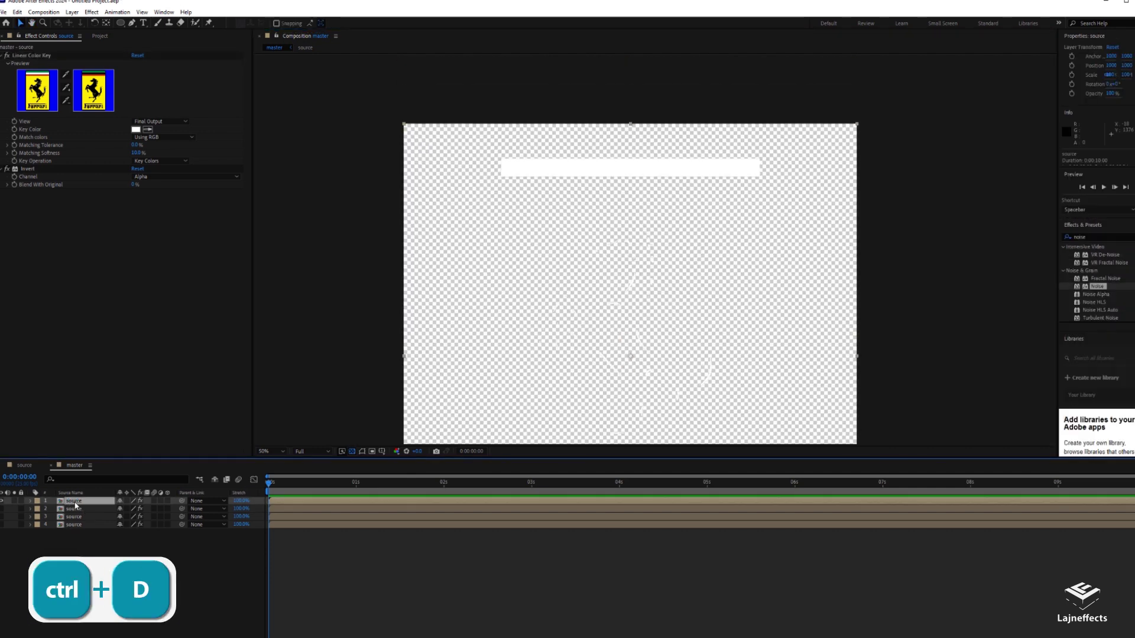
click(1, 509)
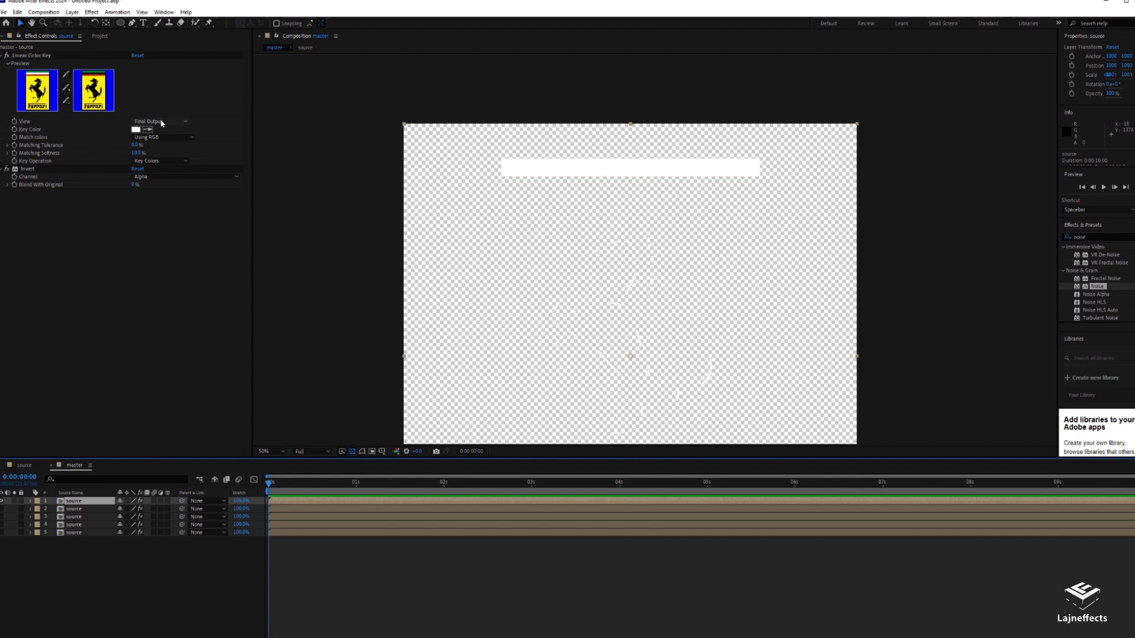
click(147, 129)
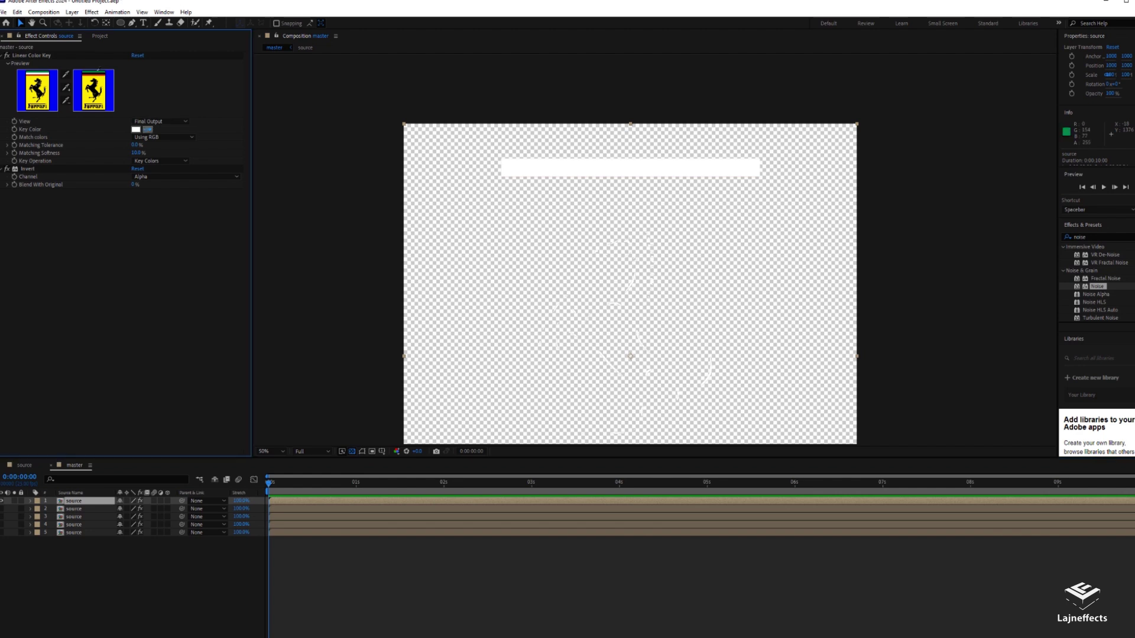
click(615, 167)
key(comma)
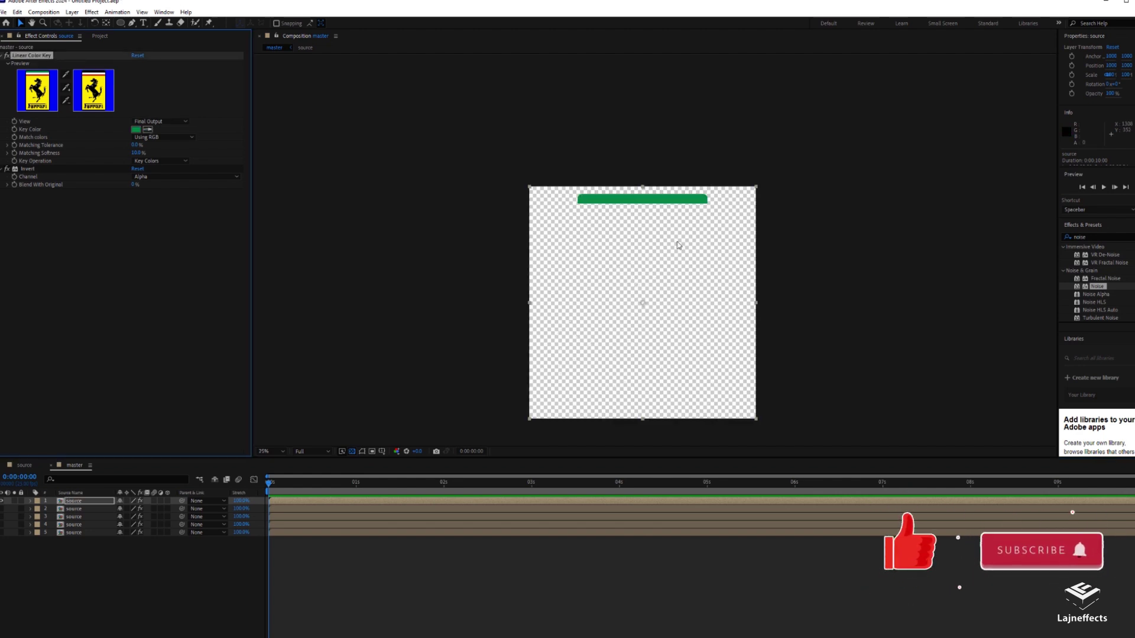
click(360, 555)
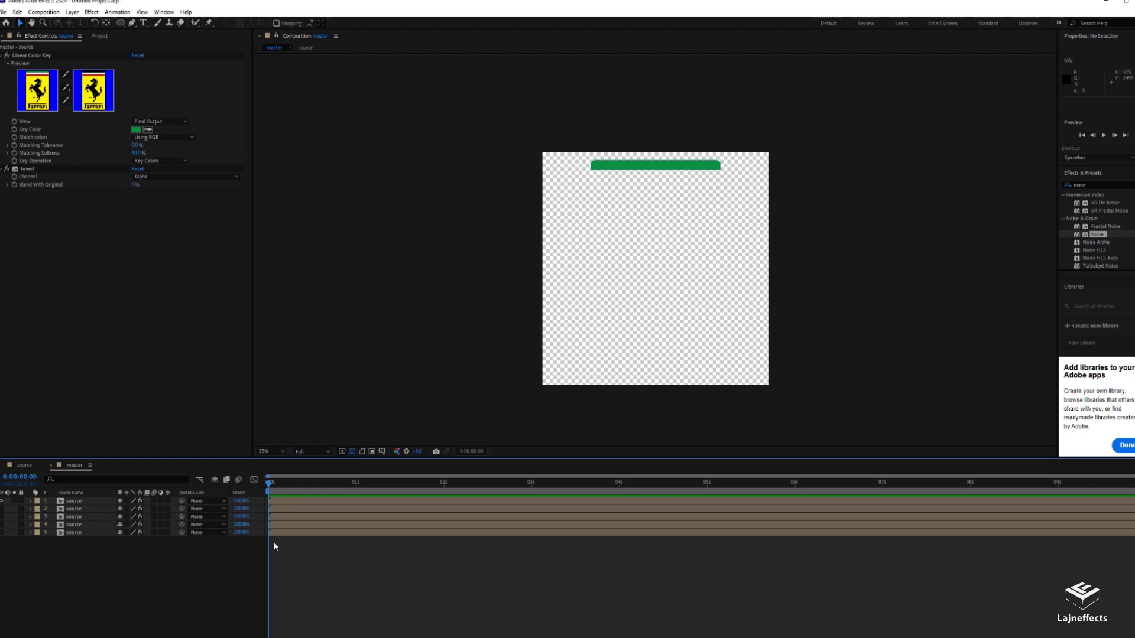
drag(2, 510, 3, 532)
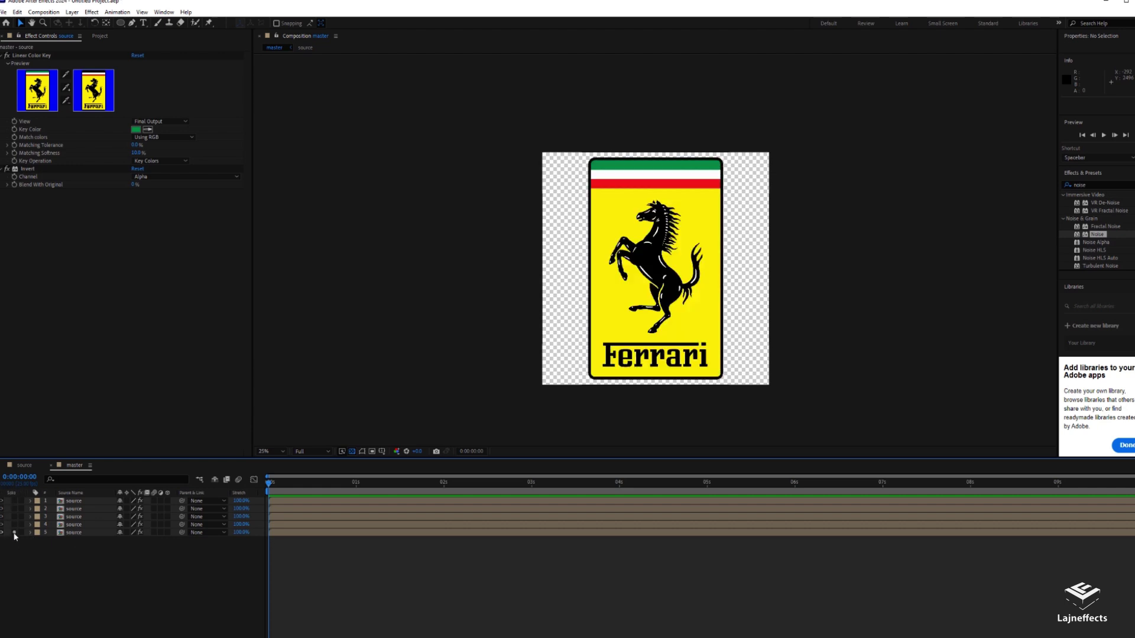
- Solo each colour layer in turn to check its key, then select all five
click(14, 524)
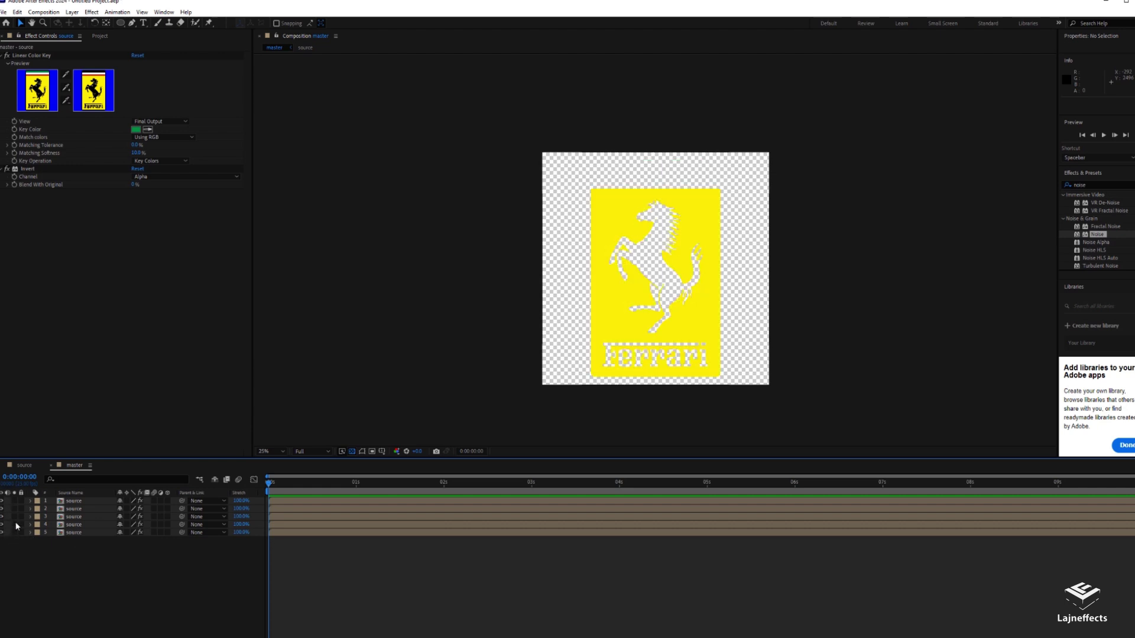
click(15, 525)
click(15, 517)
click(15, 518)
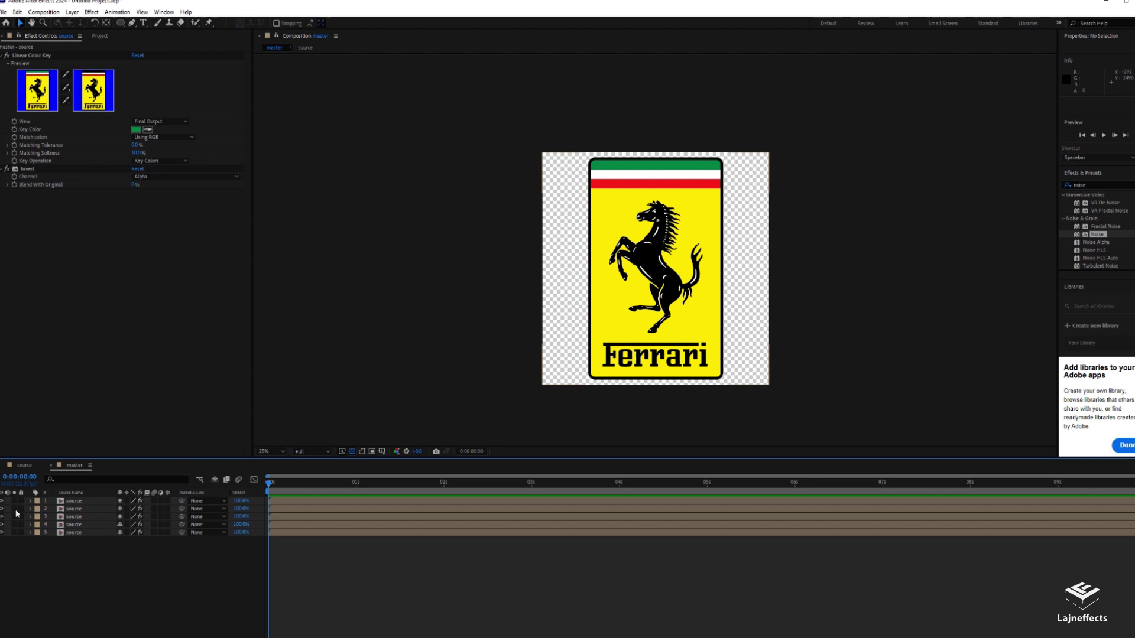
click(15, 509)
click(15, 509)
click(15, 501)
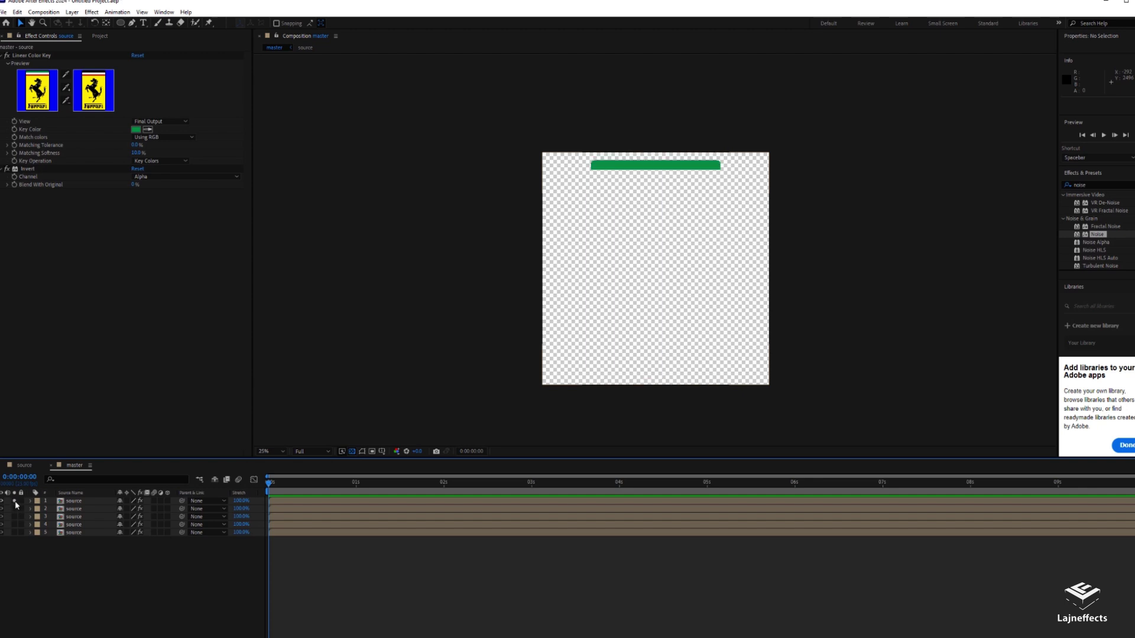
click(15, 501)
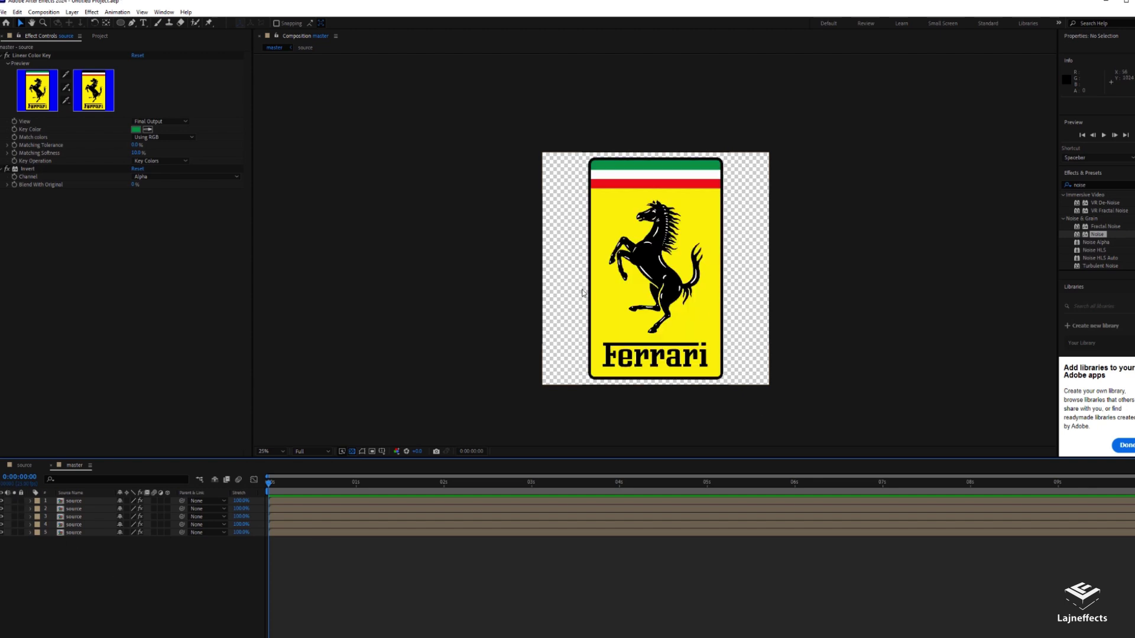
click(319, 501)
shift+click(326, 533)
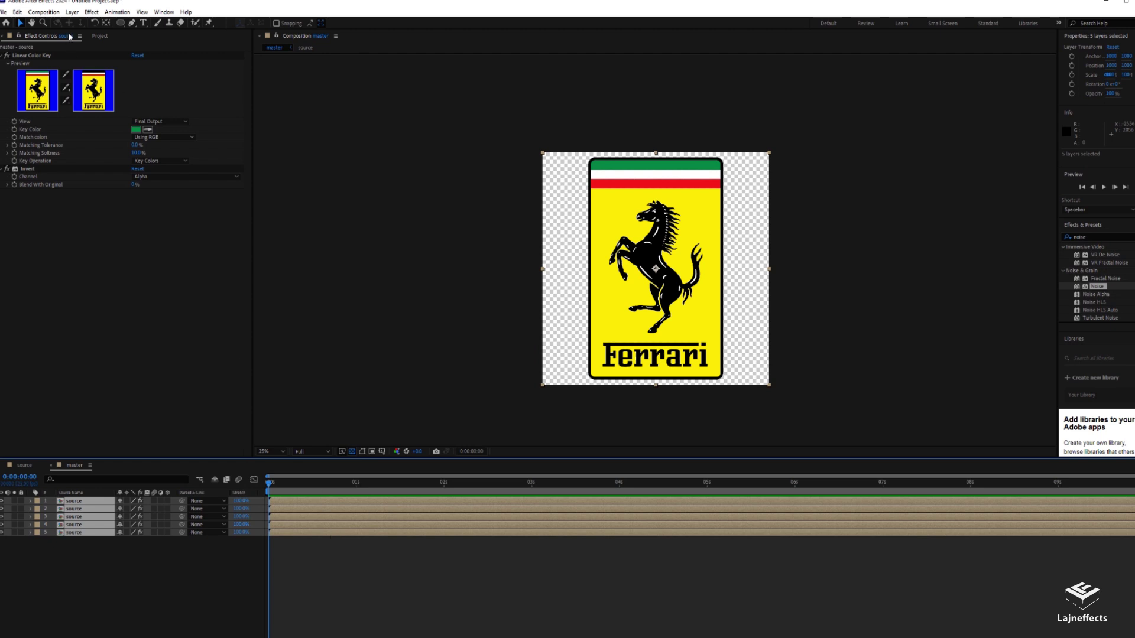
click(72, 13)
- Auto-trace the five selected layers and hide the original source layers
click(139, 317)
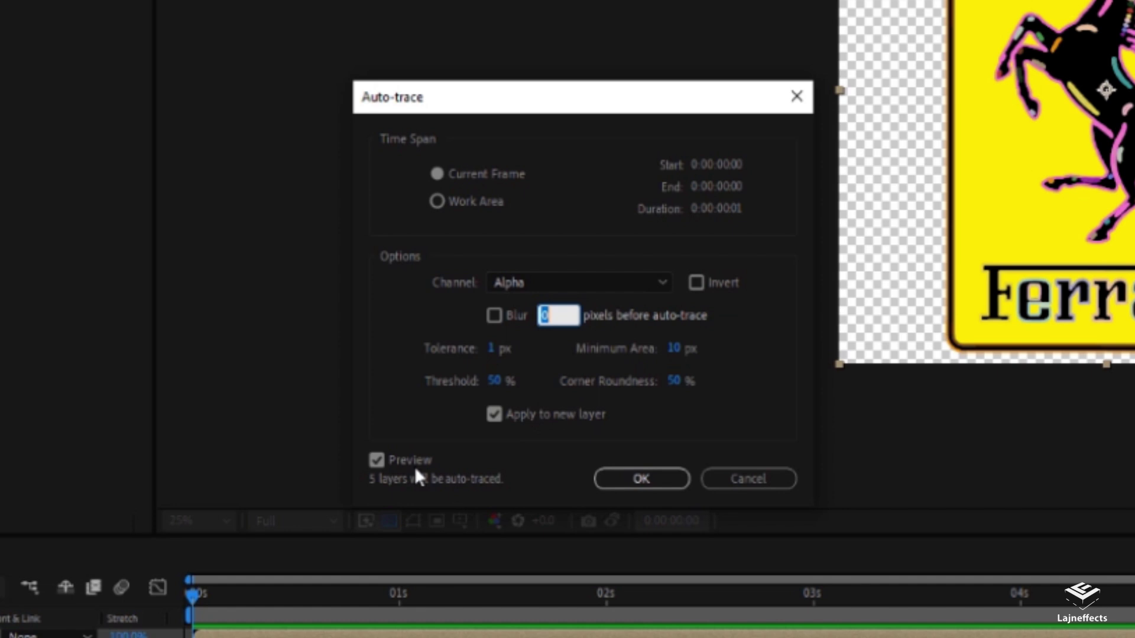
click(643, 480)
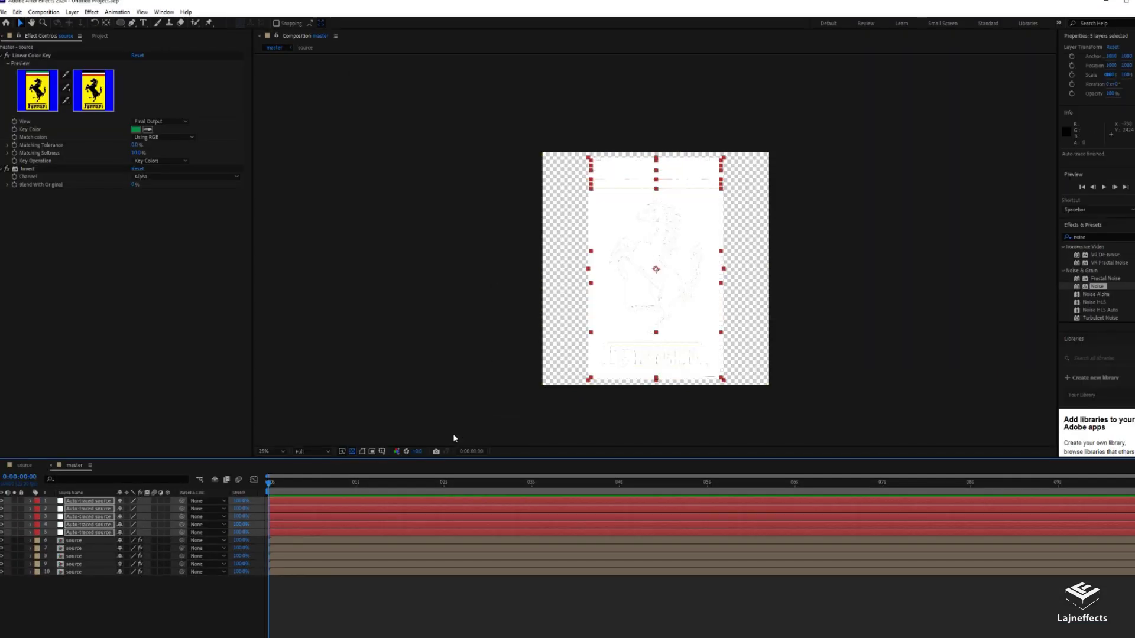
click(104, 591)
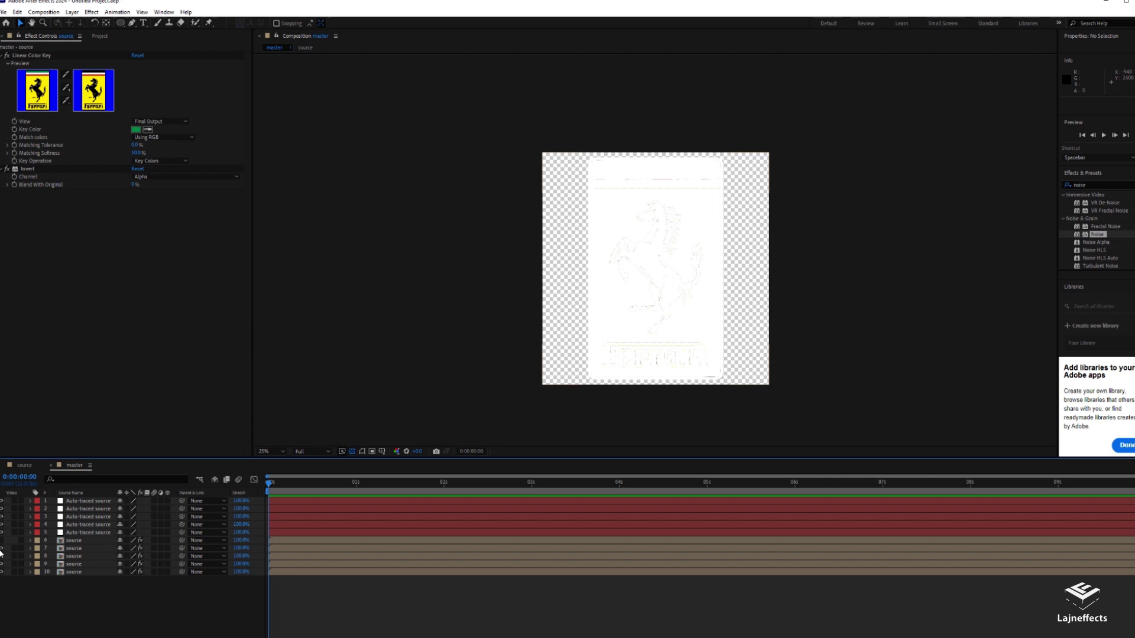
drag(2, 553, 2, 574)
- Solo each Auto-traced layer in turn against a black background to inspect its outlines
click(14, 533)
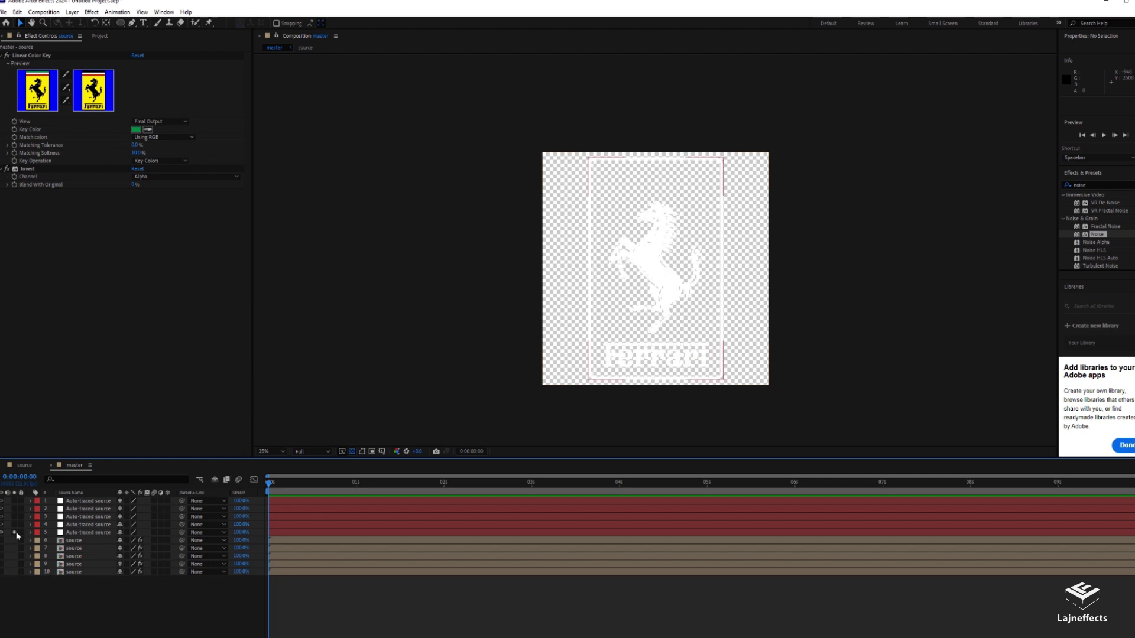
scroll(648, 314, up, 1)
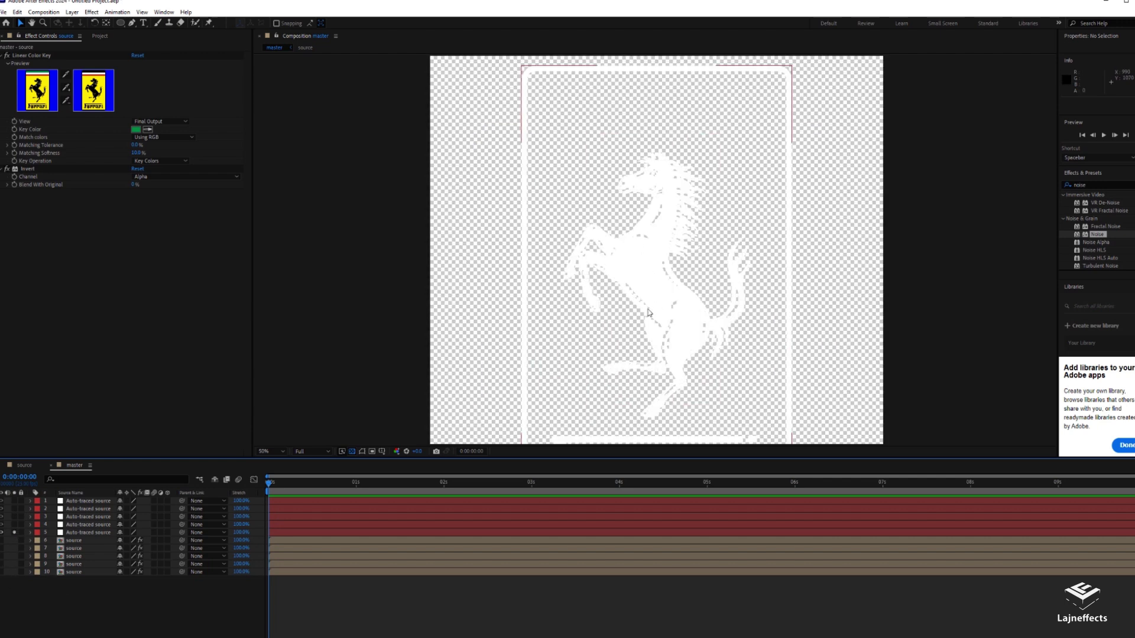
click(354, 452)
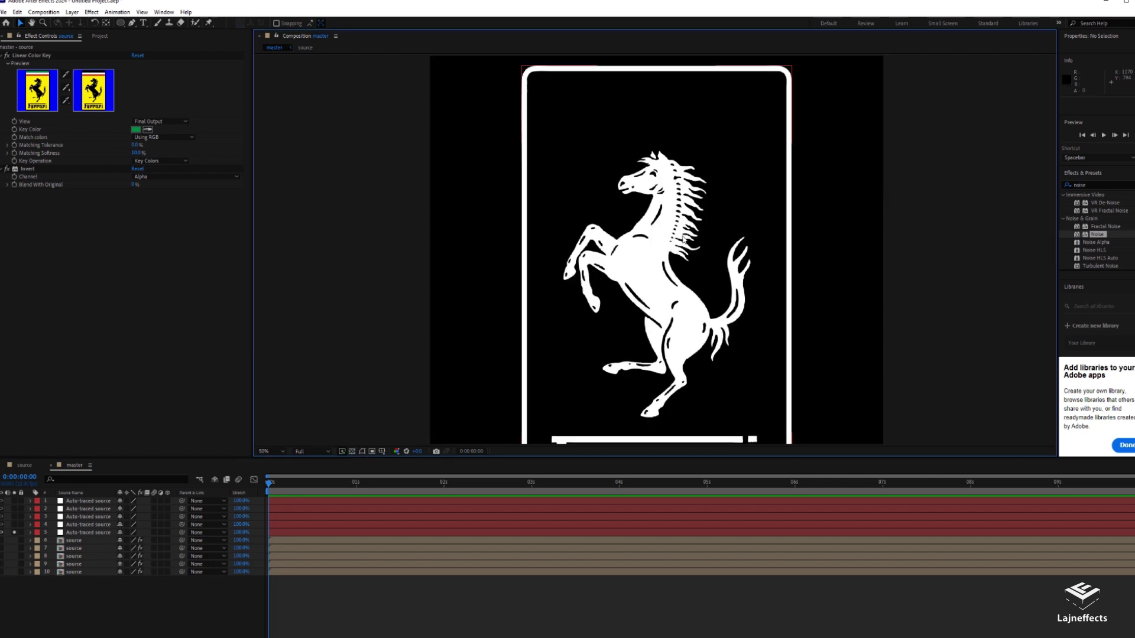
click(14, 525)
click(15, 532)
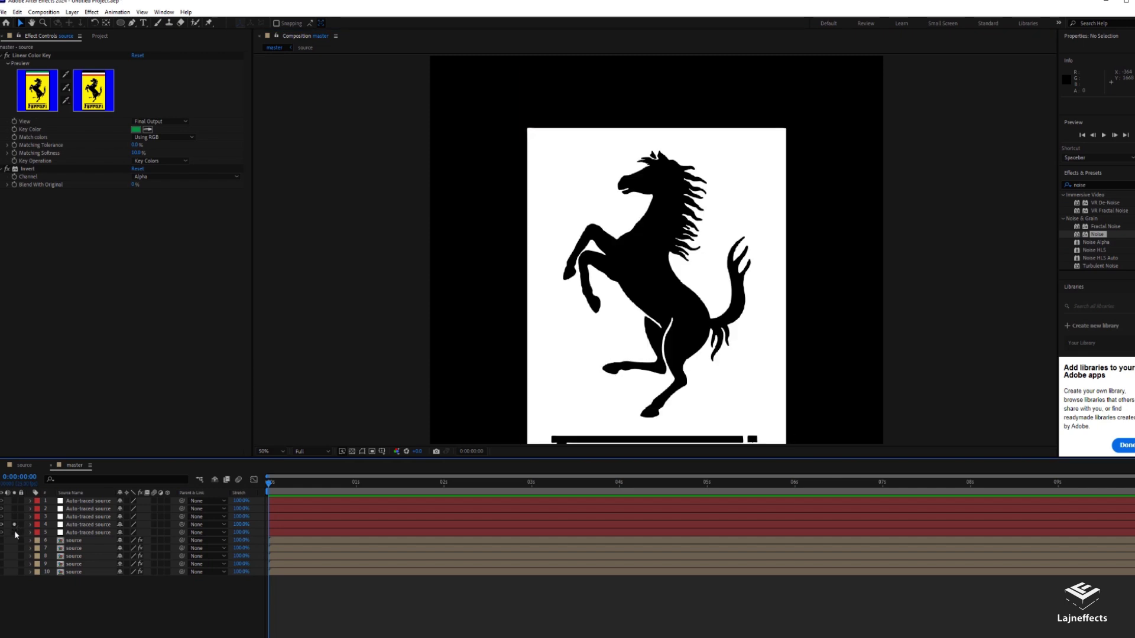
click(14, 525)
click(14, 516)
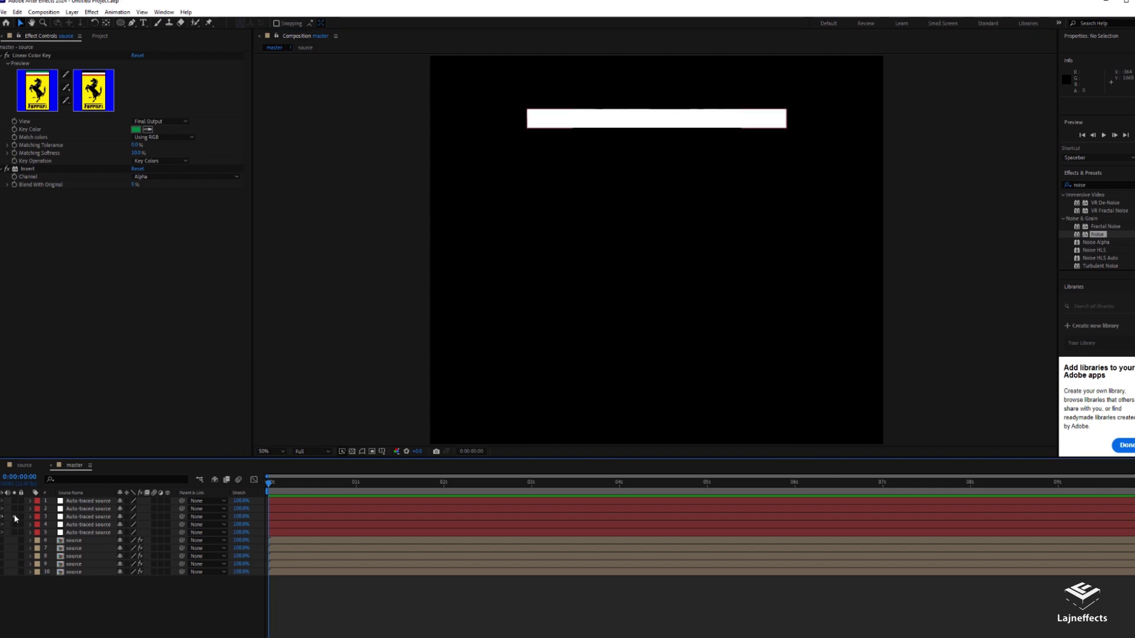
click(15, 517)
click(14, 509)
click(15, 509)
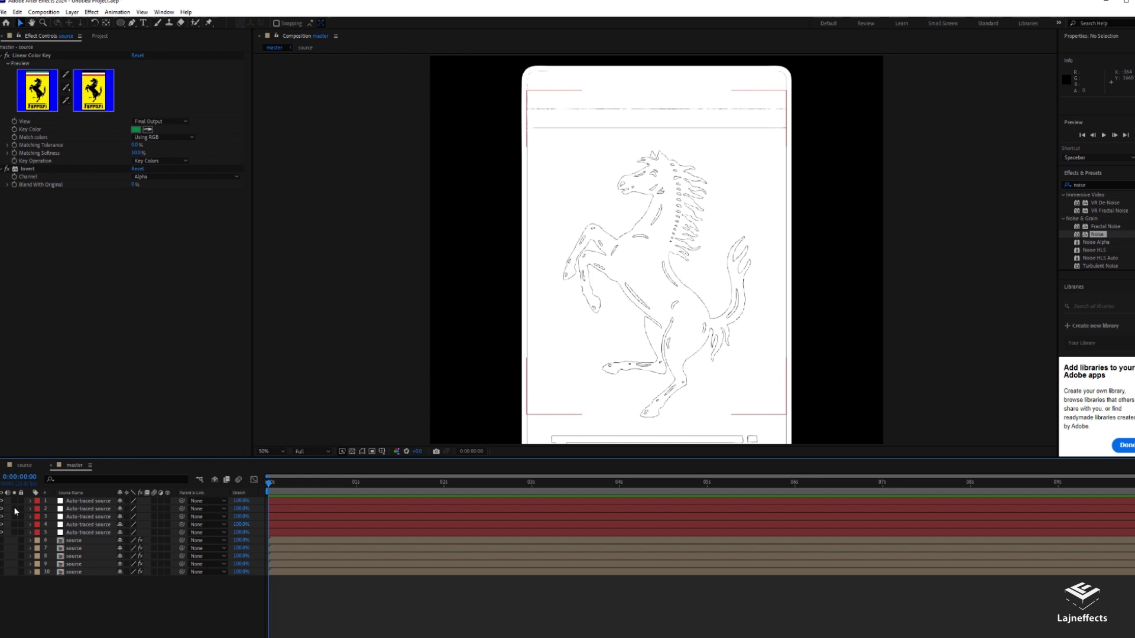
click(15, 500)
click(14, 501)
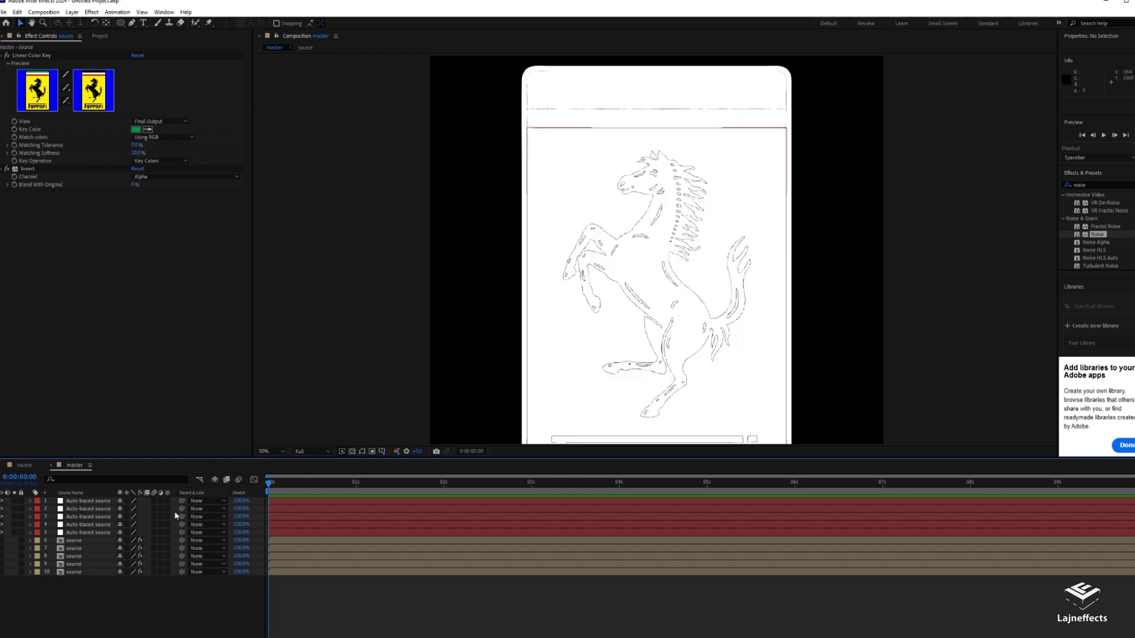
- Solo traced layer 5 and frame the Ferrari lettering at 50% over a black background
click(133, 533)
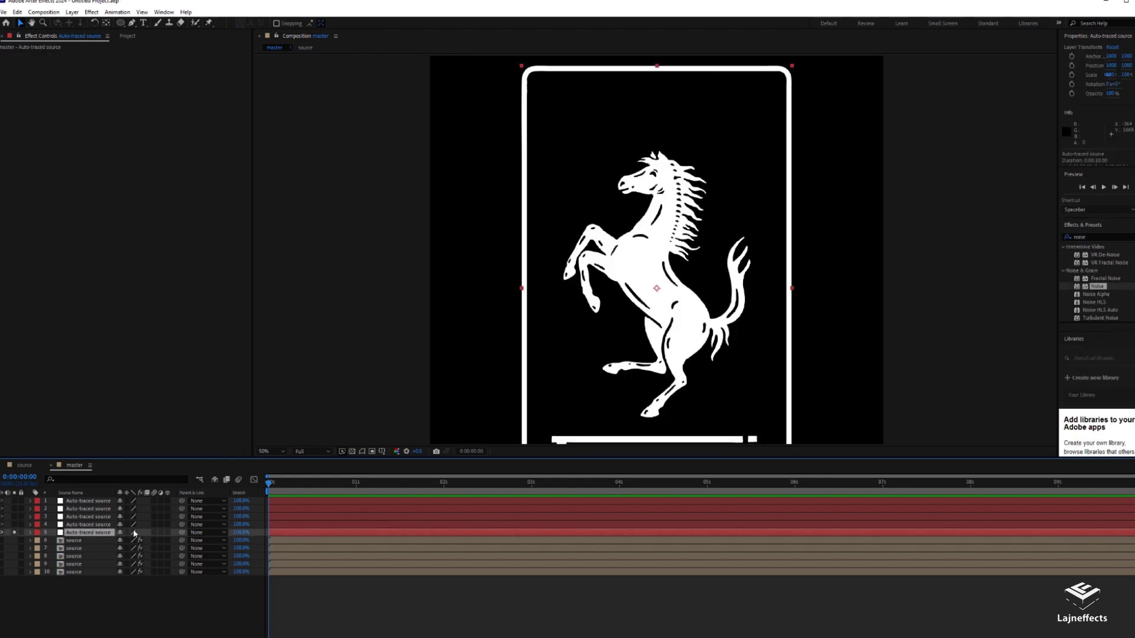
key(comma)
click(352, 451)
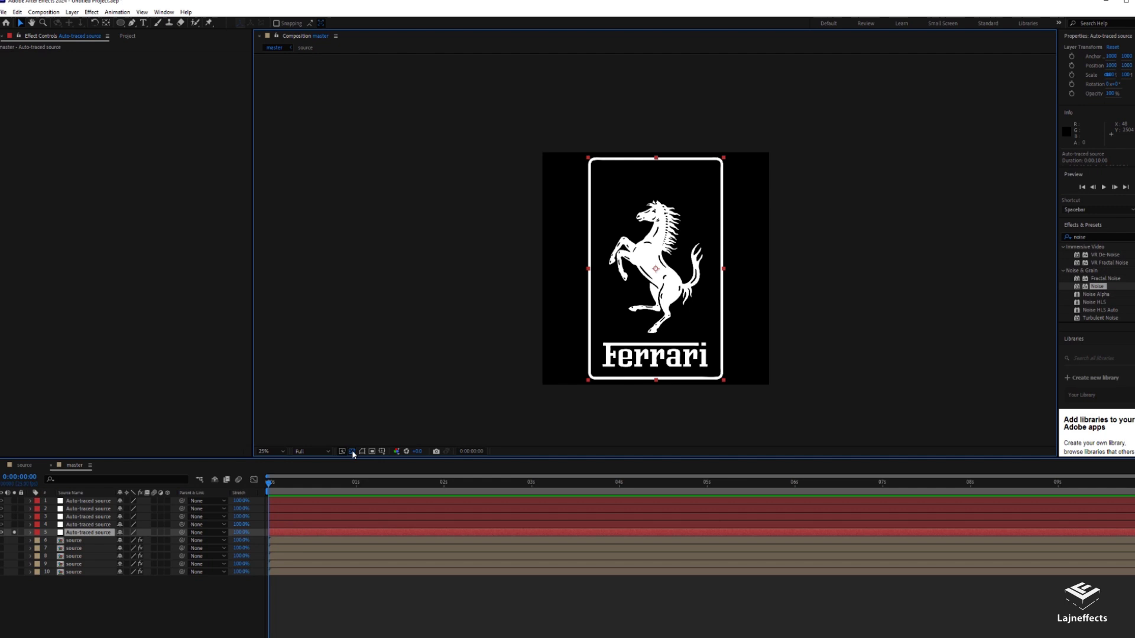
key(period)
drag(244, 395, 264, 291)
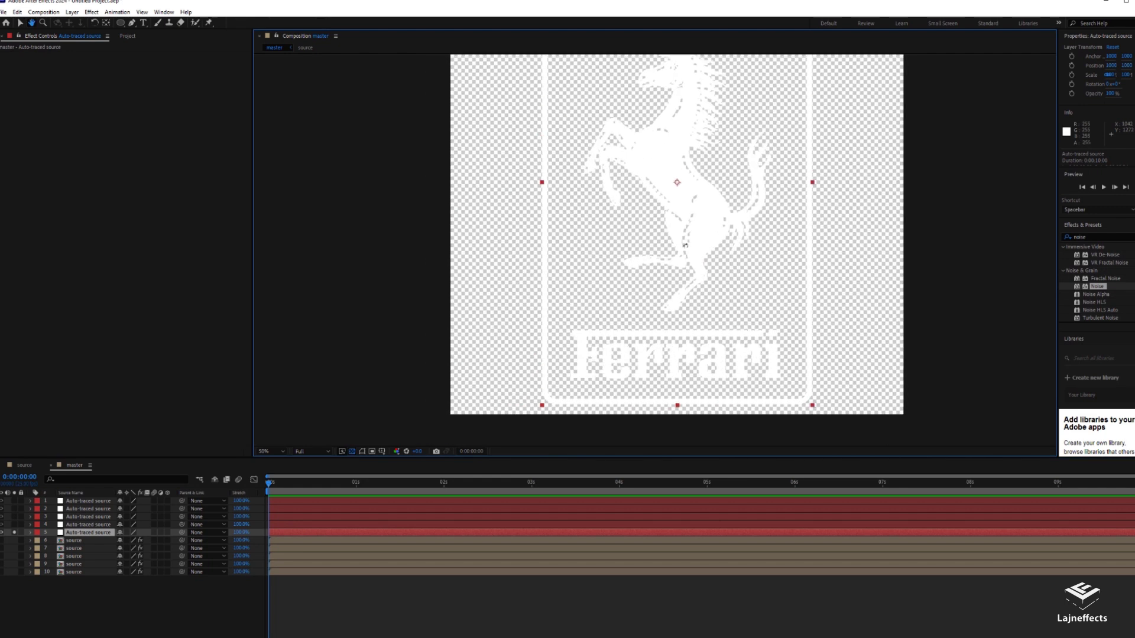
click(352, 451)
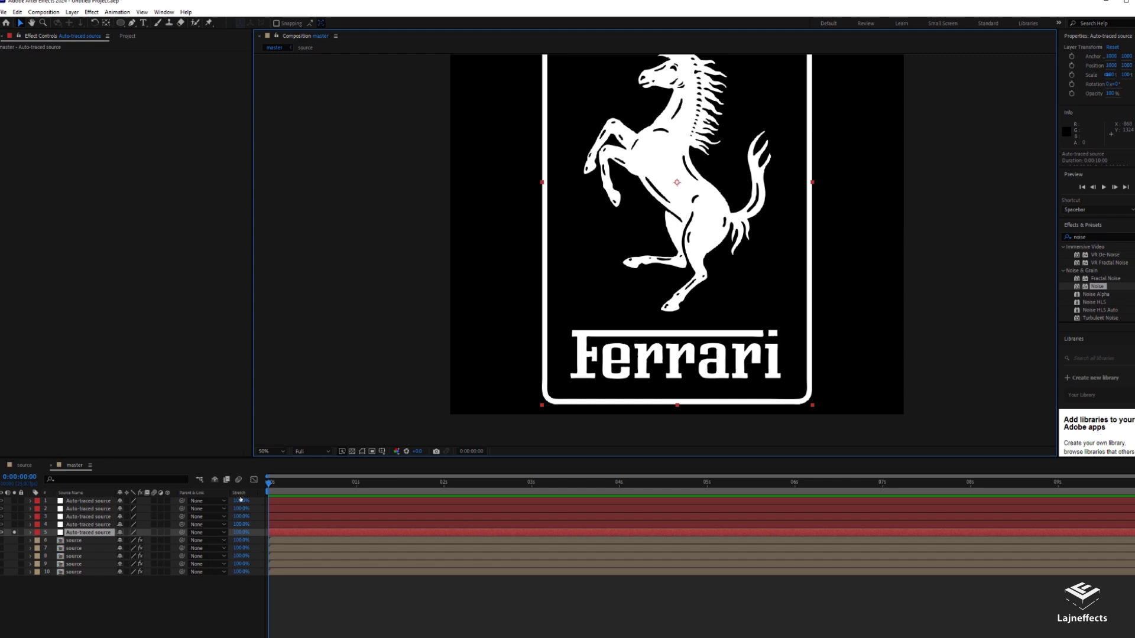
- Apply the Scribble effect to the traced logo and view it at 100%
right_click(142, 251)
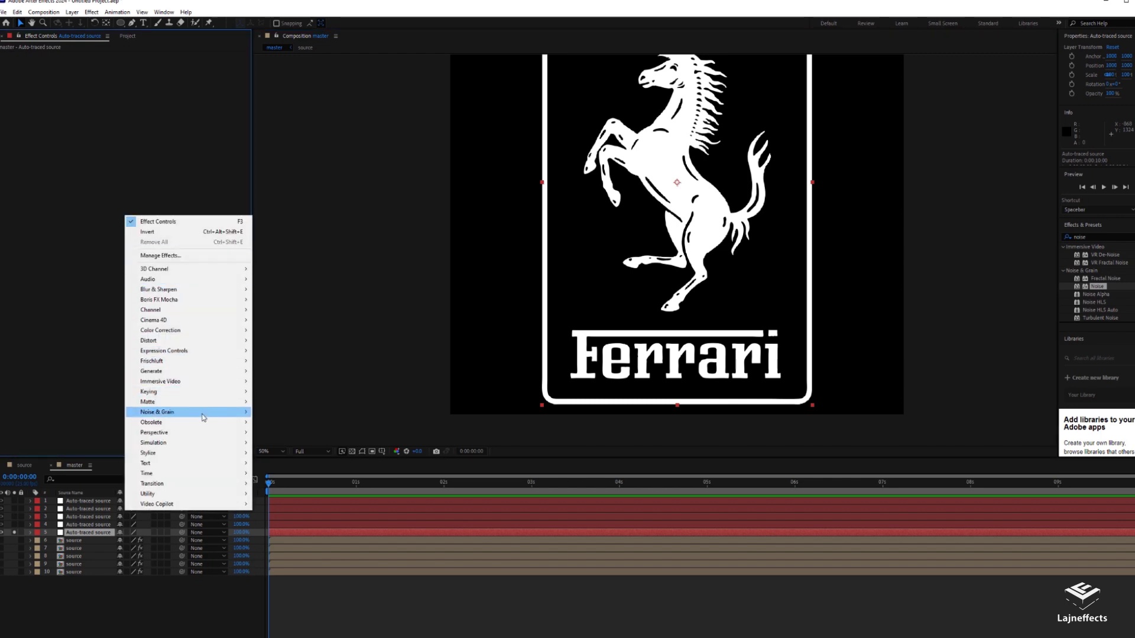
mouse_move(178, 417)
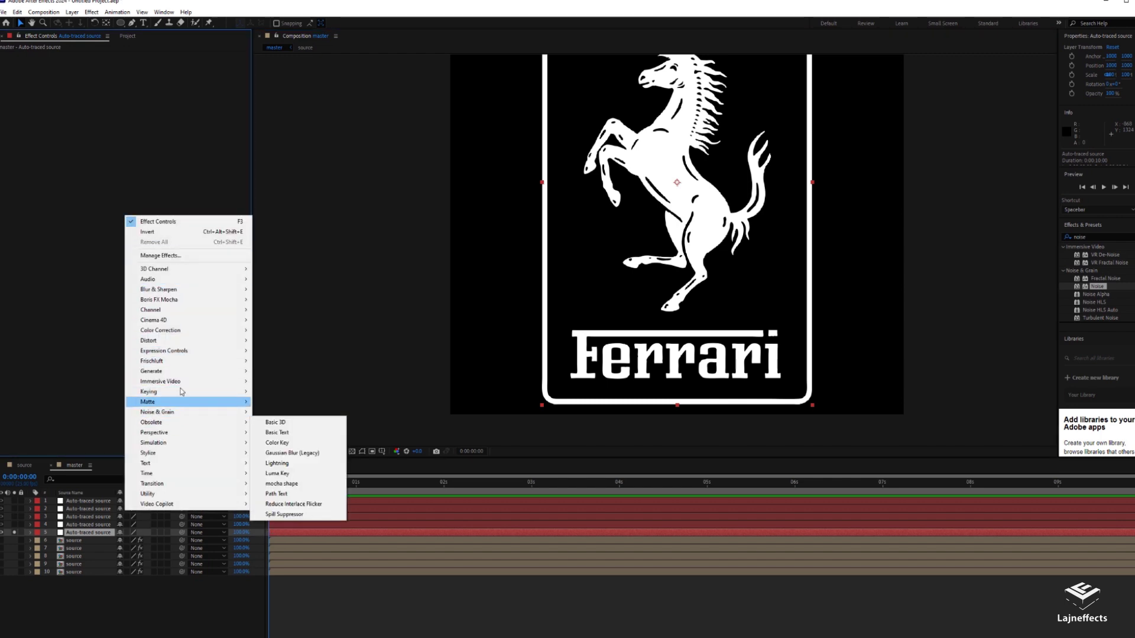
mouse_move(177, 371)
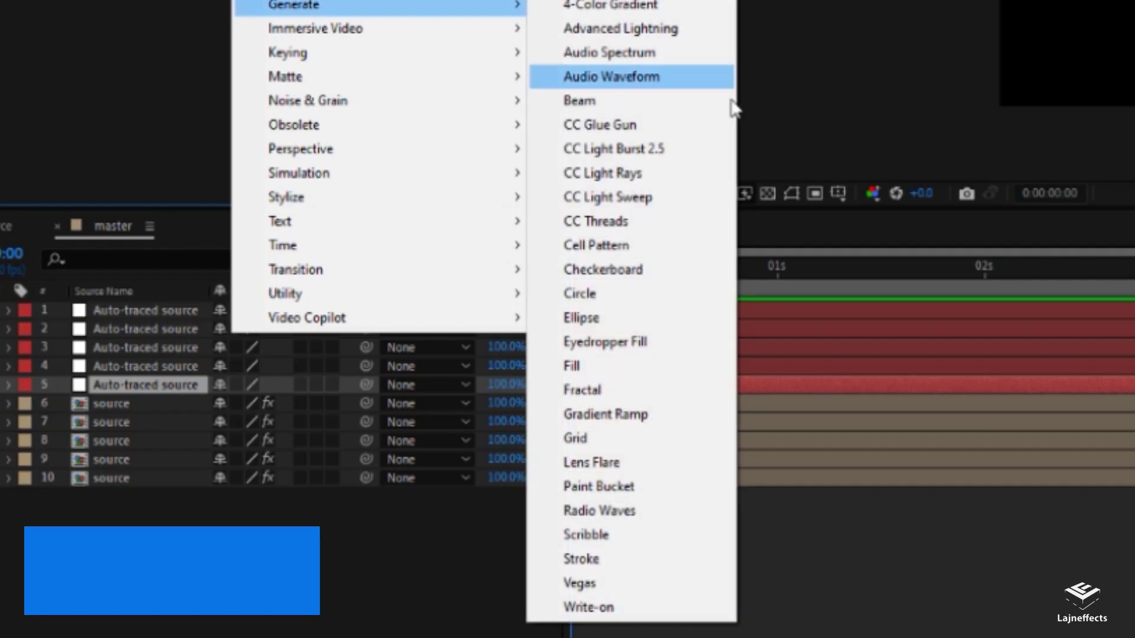
click(625, 535)
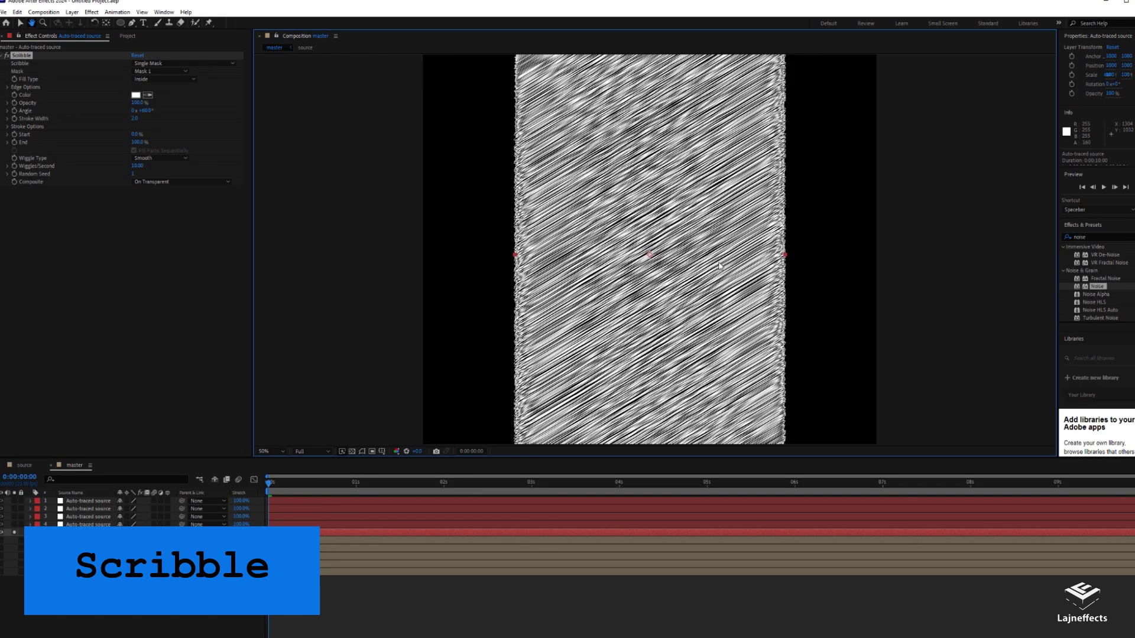
key(period)
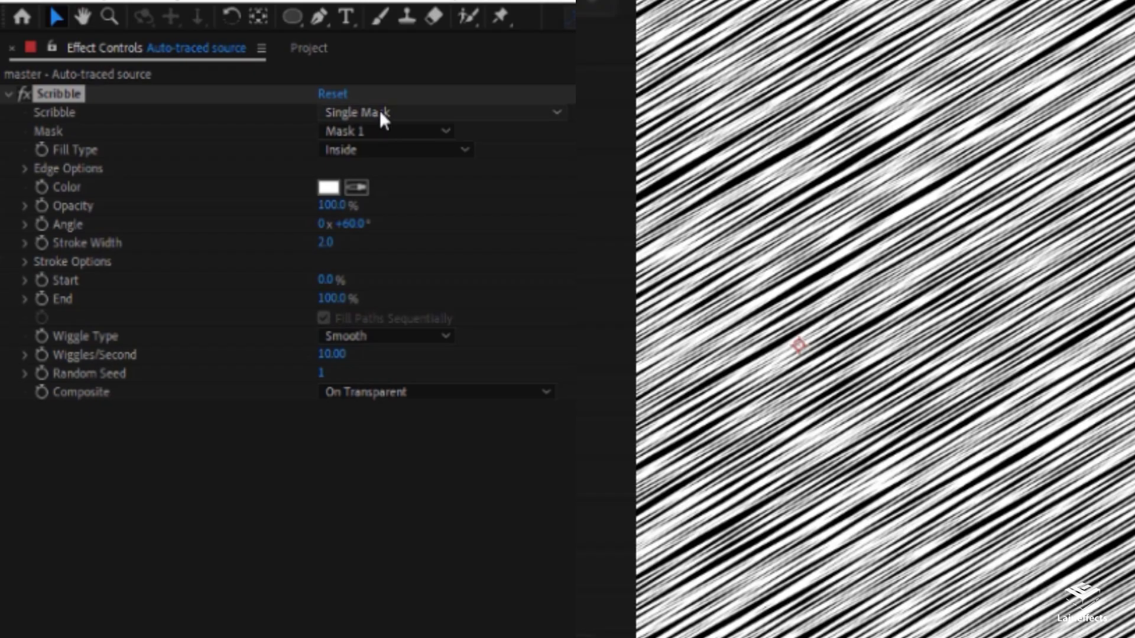
- Set Scribble's mask option to All Masks, then All Masks Using Modes
click(155, 64)
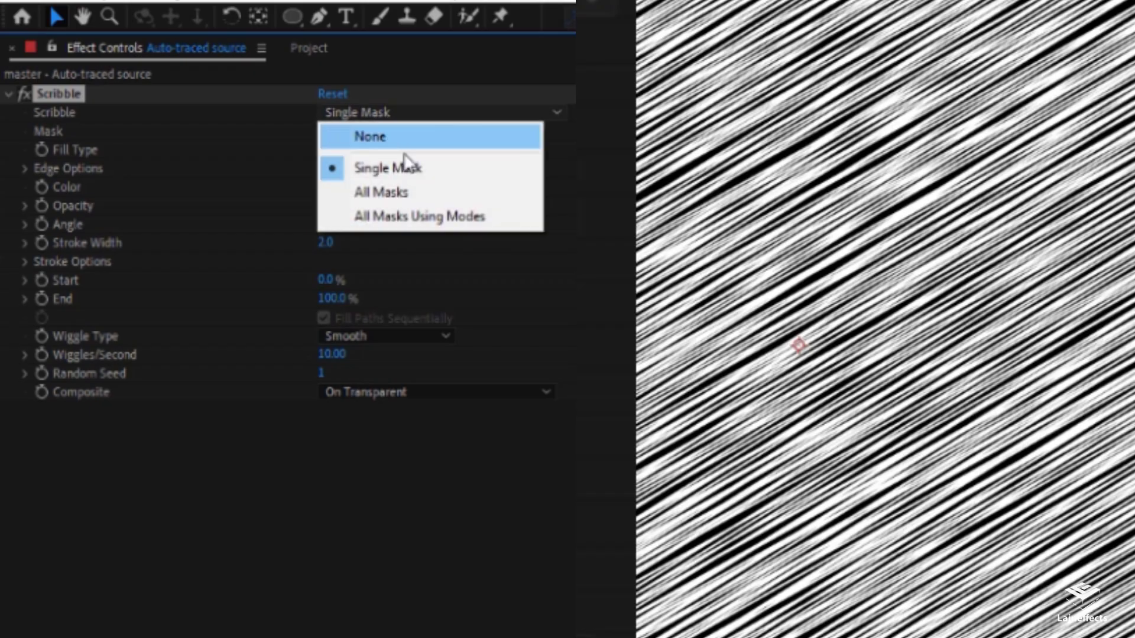
click(401, 194)
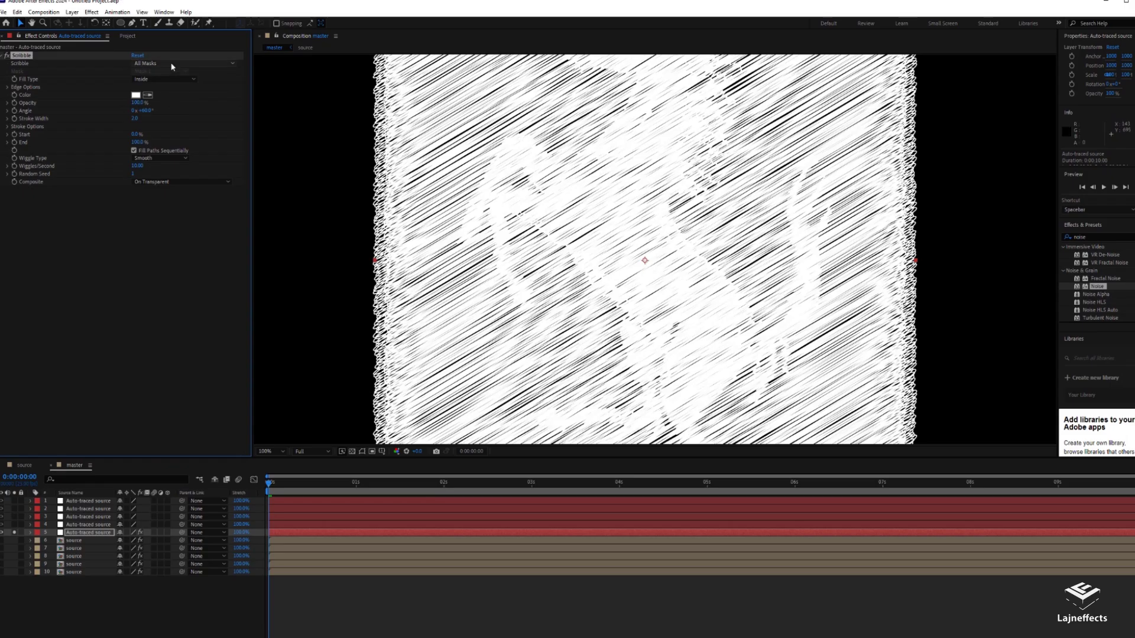
click(148, 64)
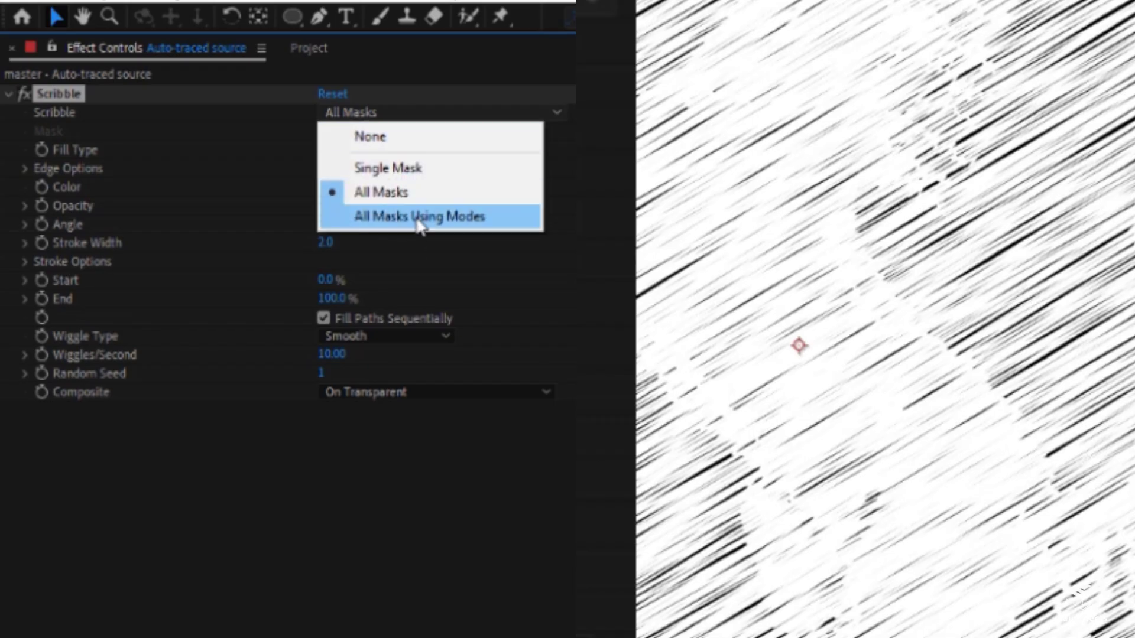
click(418, 218)
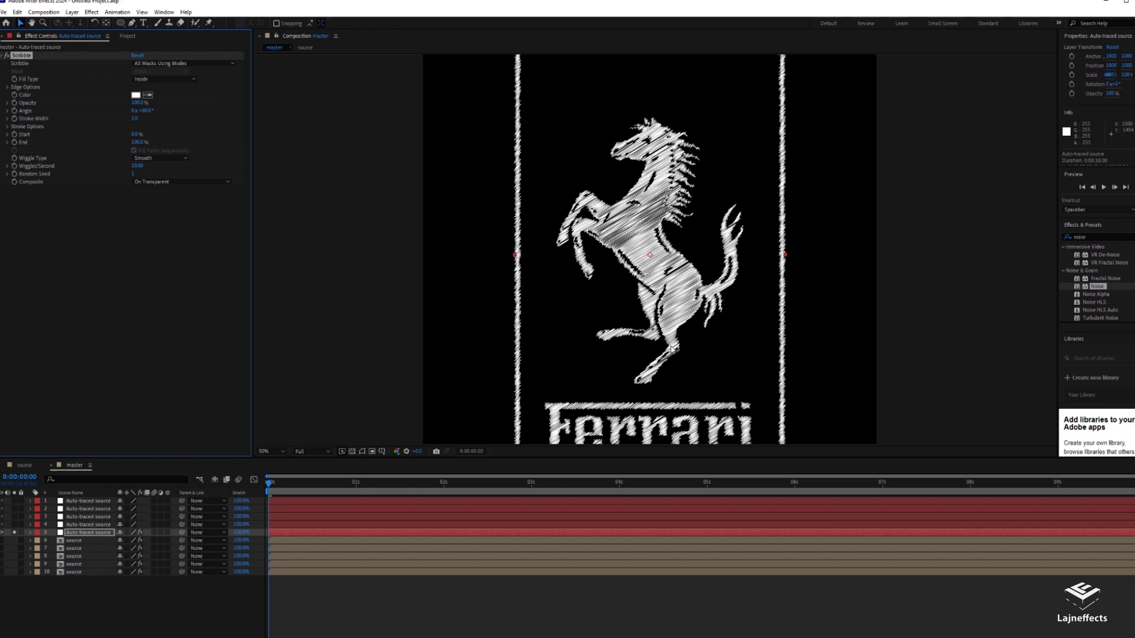
drag(706, 226, 687, 130)
scroll(689, 127, up, 4)
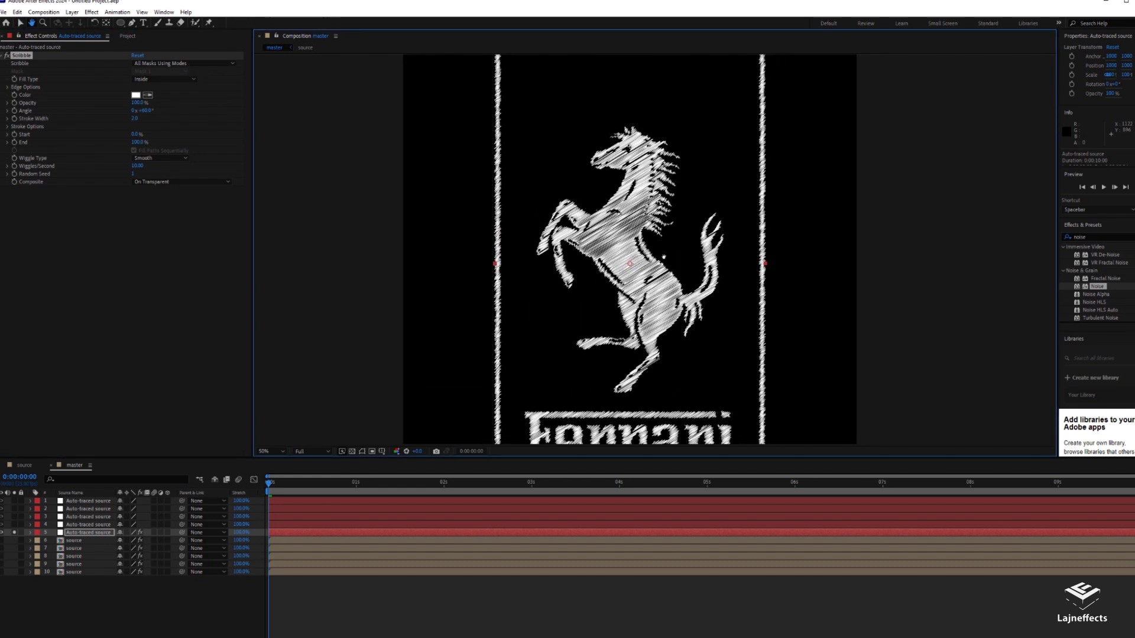
- Set the Scribble colour to near-black #181818 and show the transparency grid behind the logo
click(299, 589)
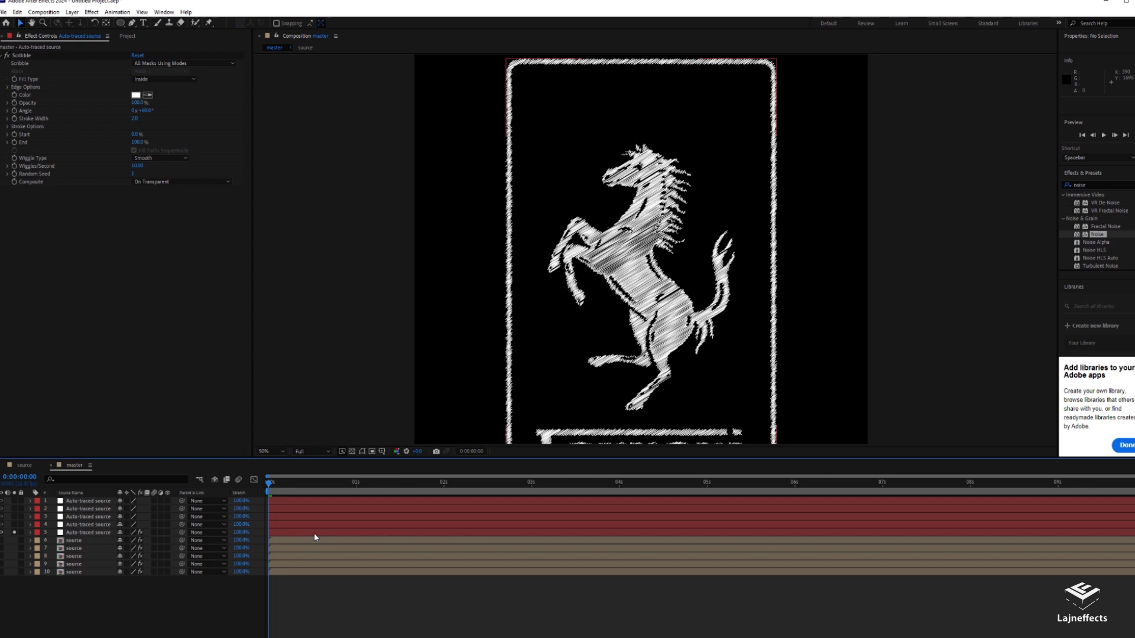
click(314, 534)
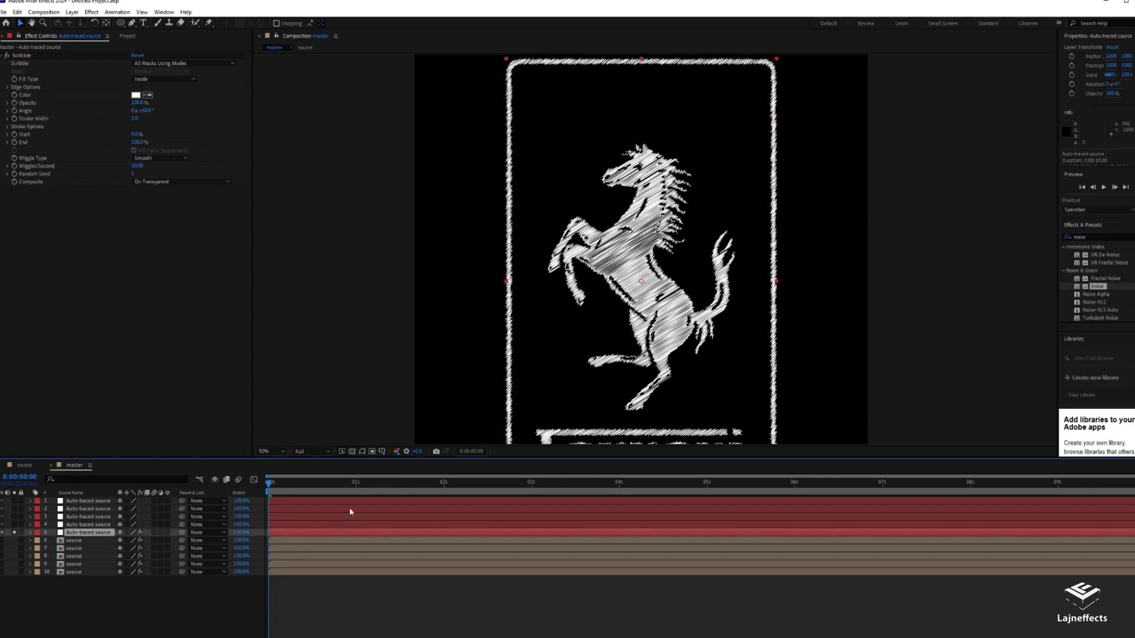
click(136, 95)
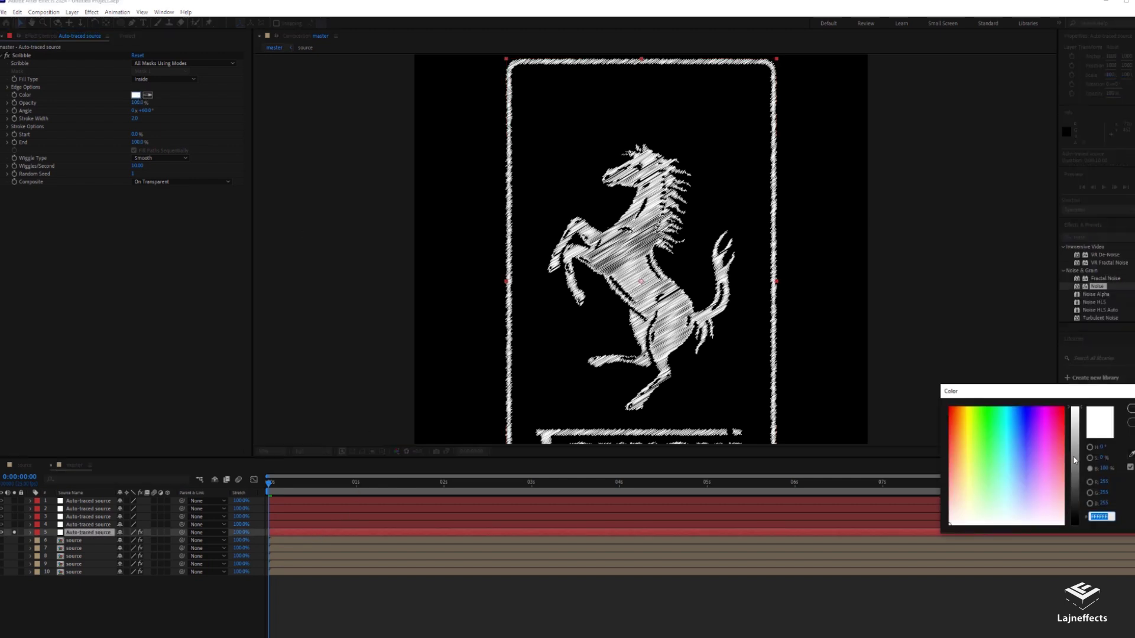
drag(1060, 396, 628, 226)
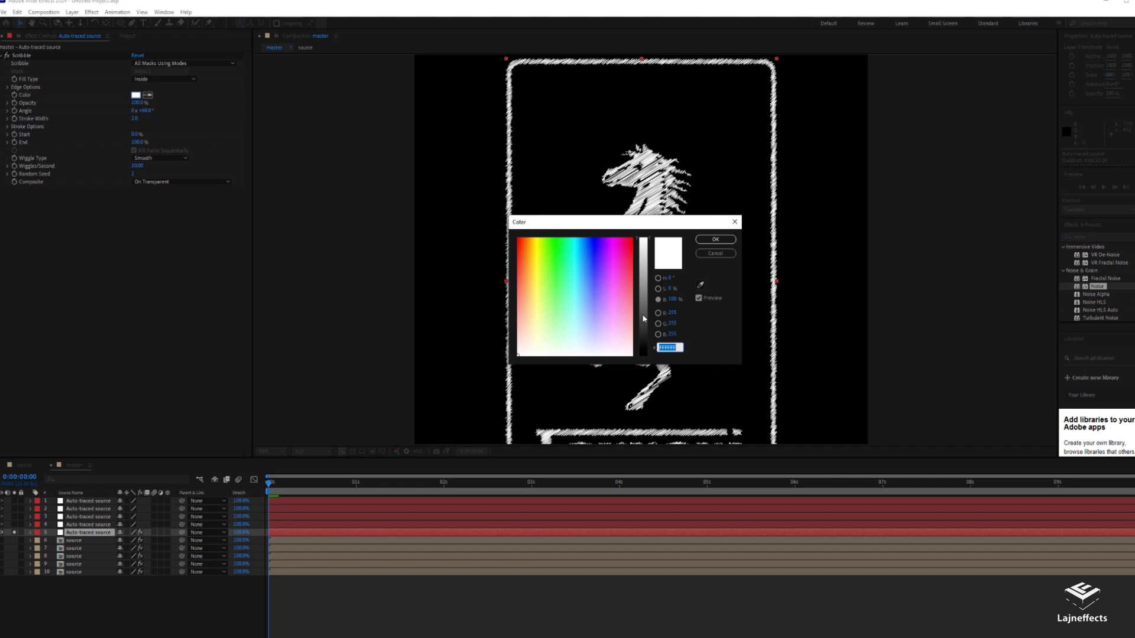
drag(643, 318, 646, 342)
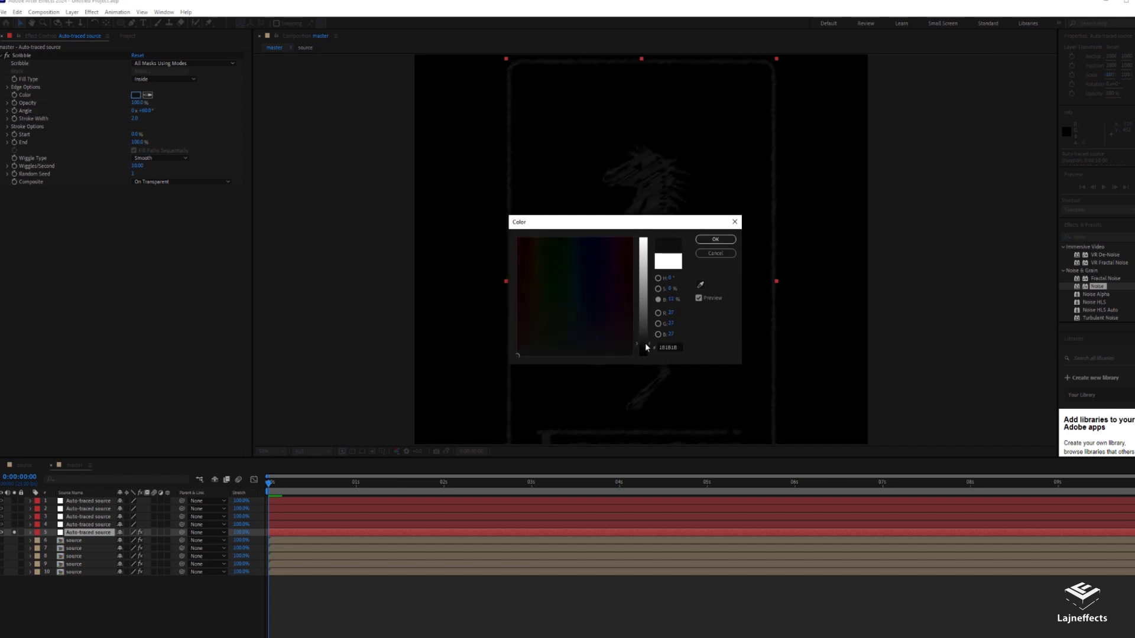
click(715, 239)
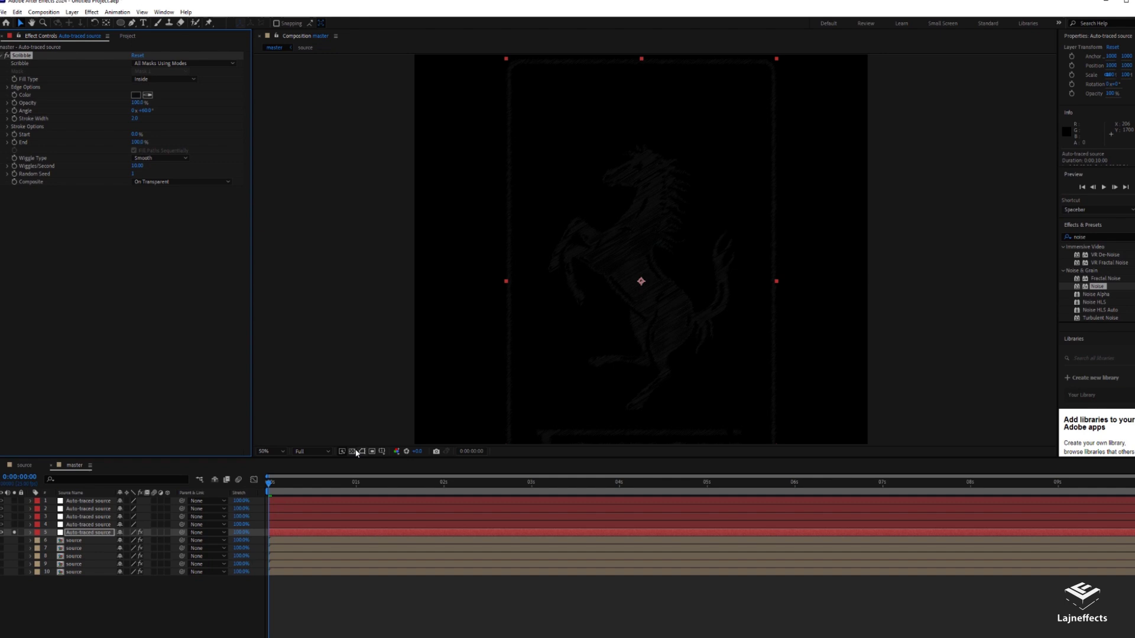
click(382, 451)
key(period)
key(period)
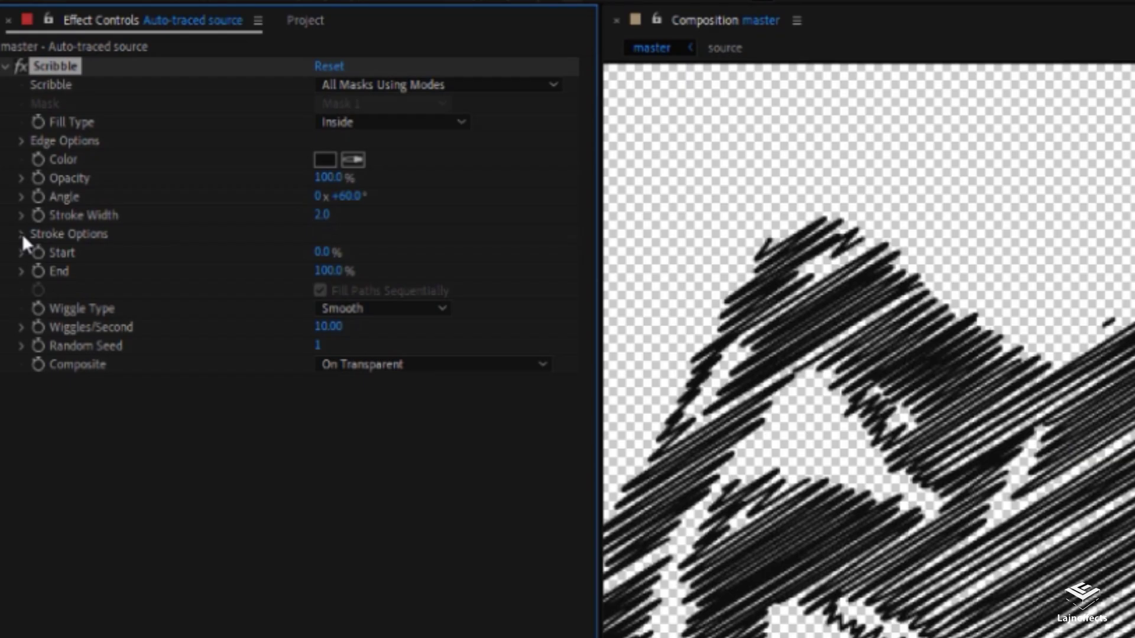
- In Stroke Options, try Path Overlap Variation 0, then set it to 2.0 and scrub to check
click(7, 127)
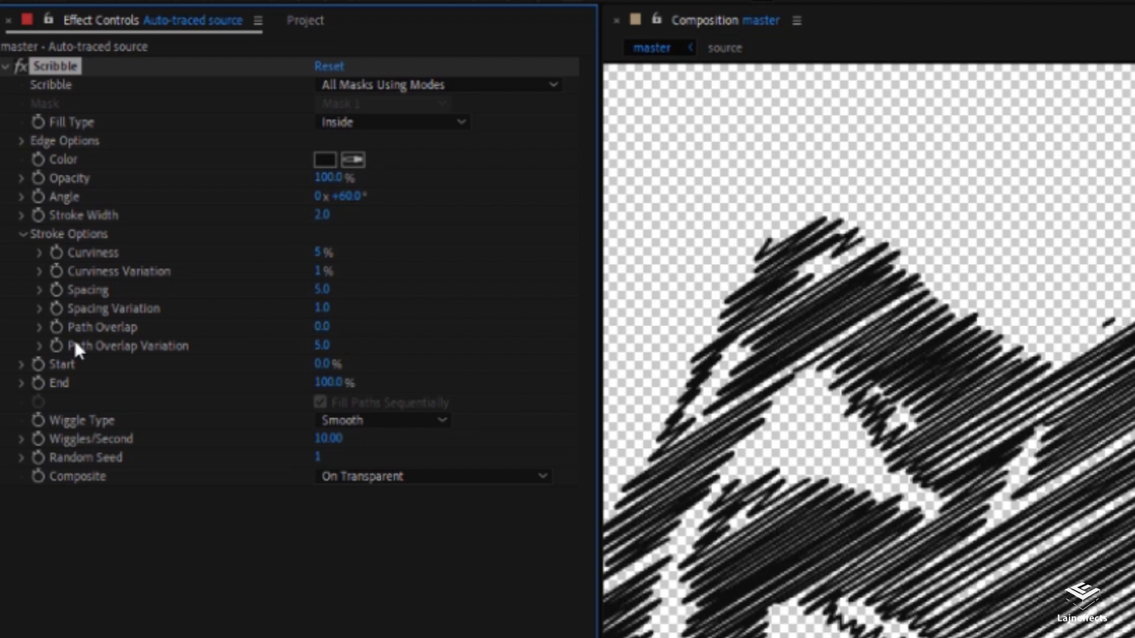
click(321, 346)
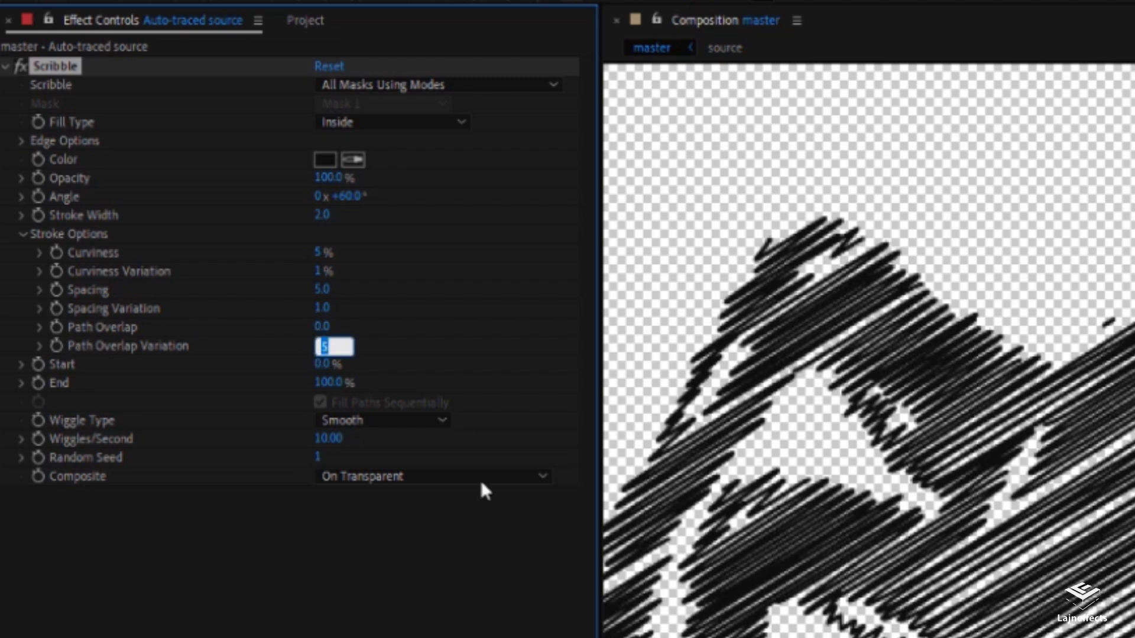
text(0)
key(Return)
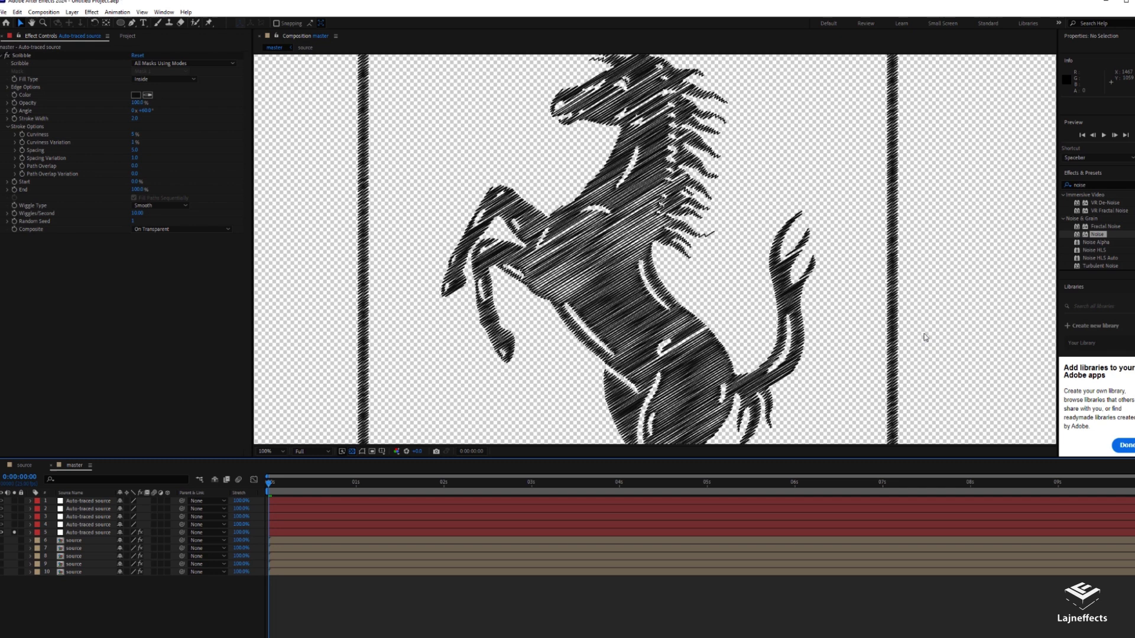
click(135, 174)
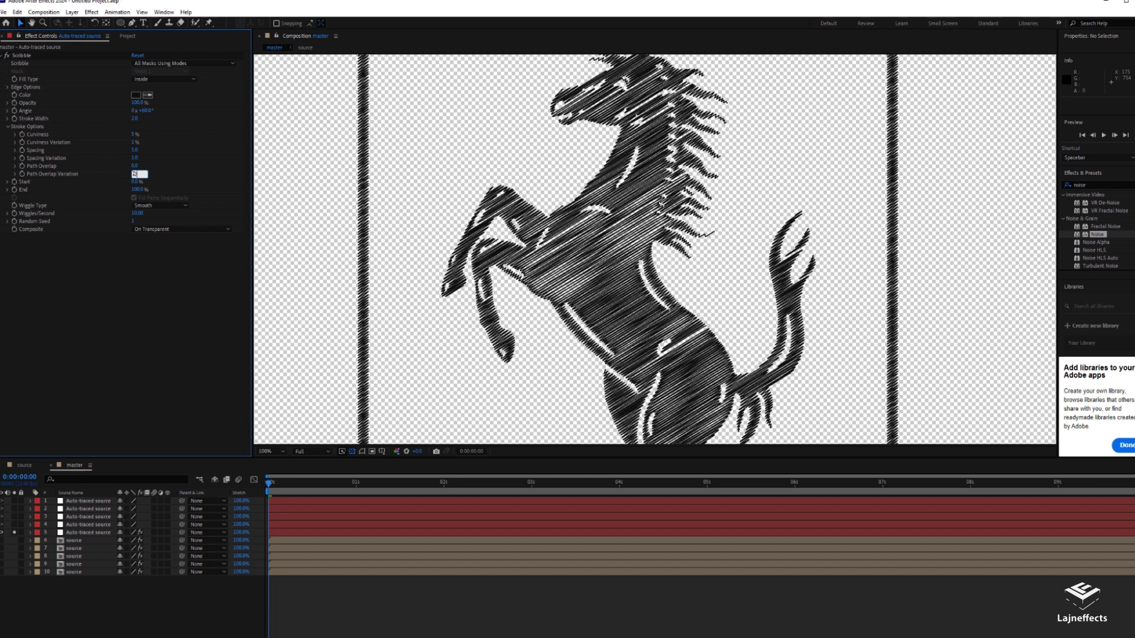
key(Return)
scroll(634, 274, up, 1)
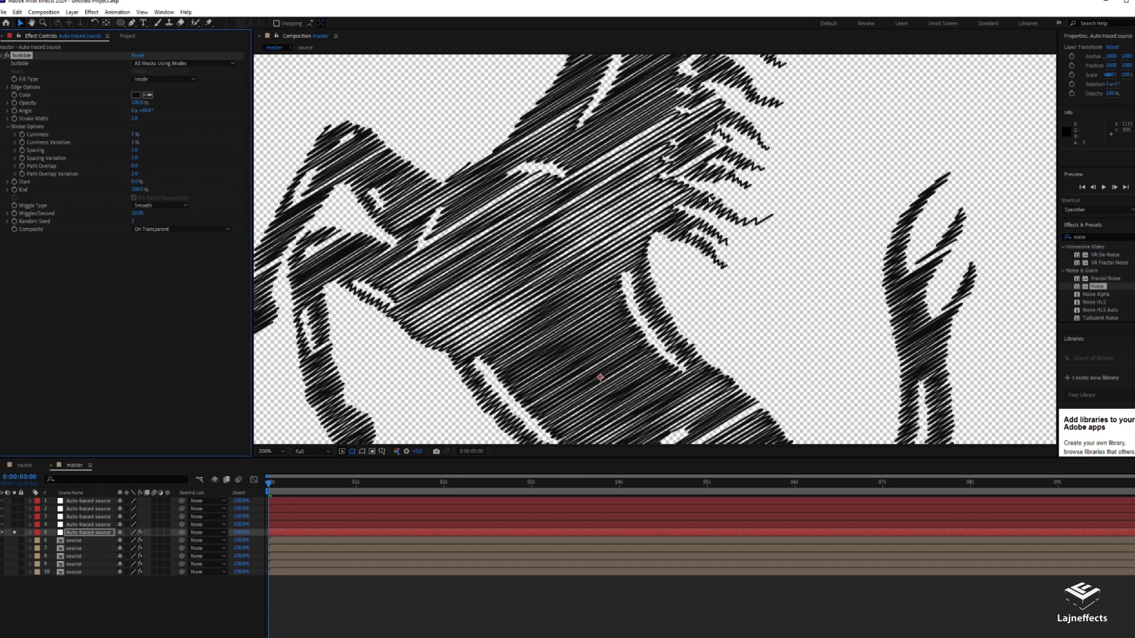
scroll(604, 253, down, 1)
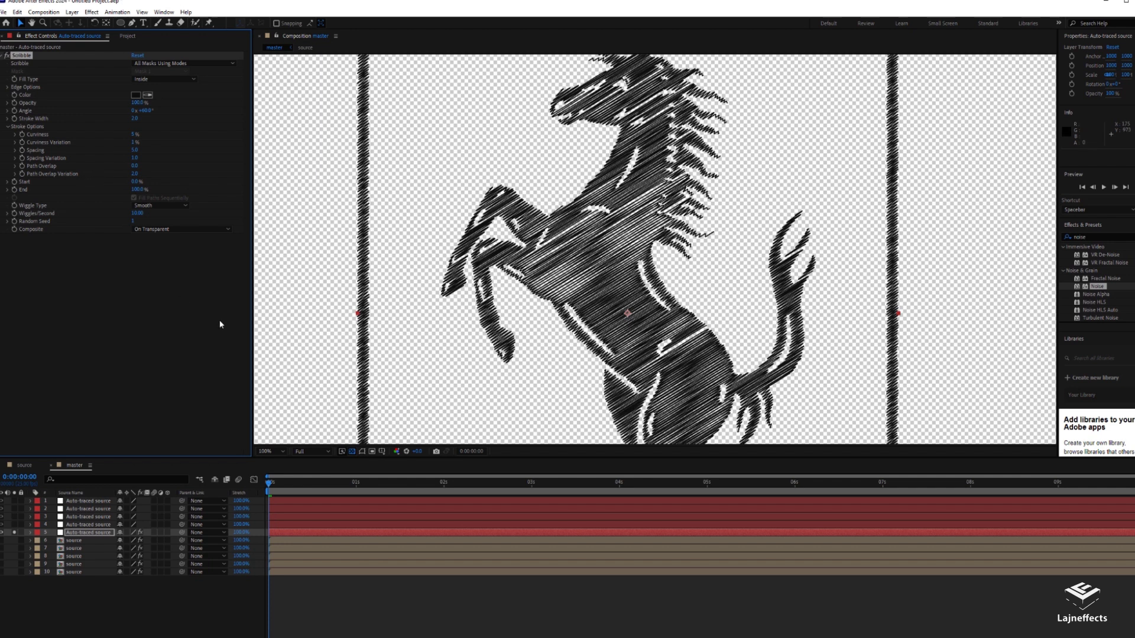
drag(291, 486, 248, 485)
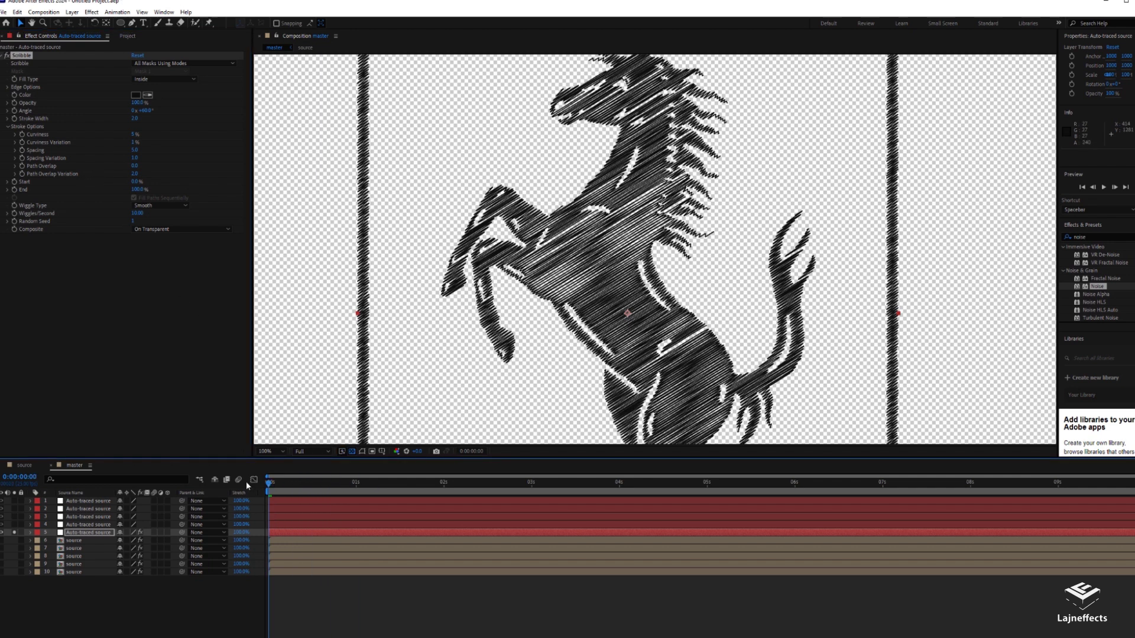
- Play and stop a preview of the scribble animation twice
key(space)
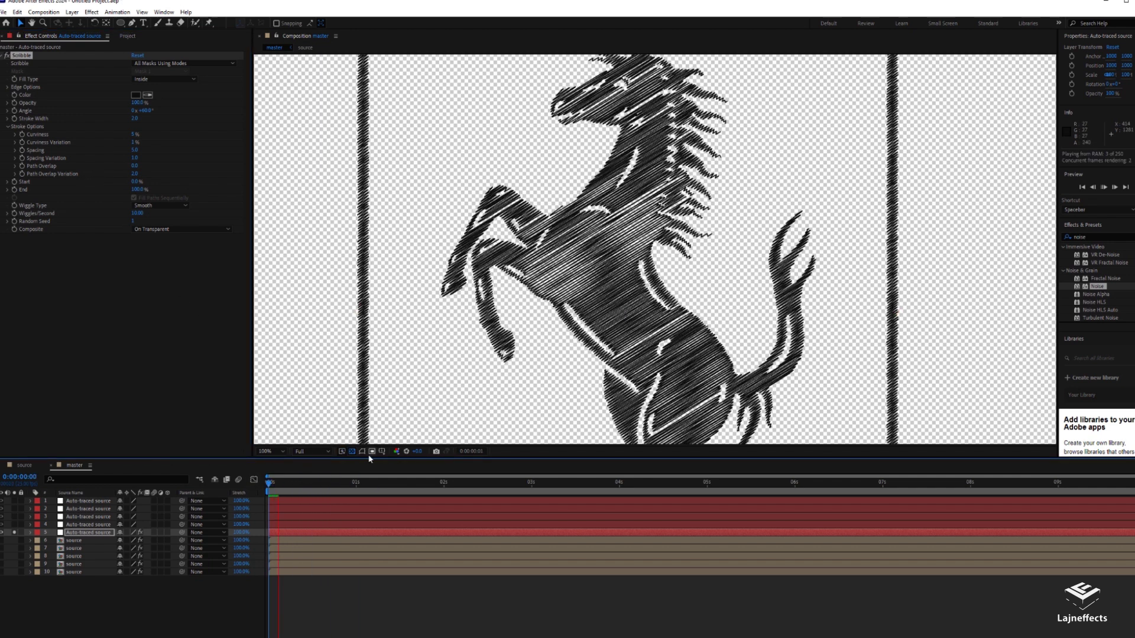
click(296, 484)
key(space)
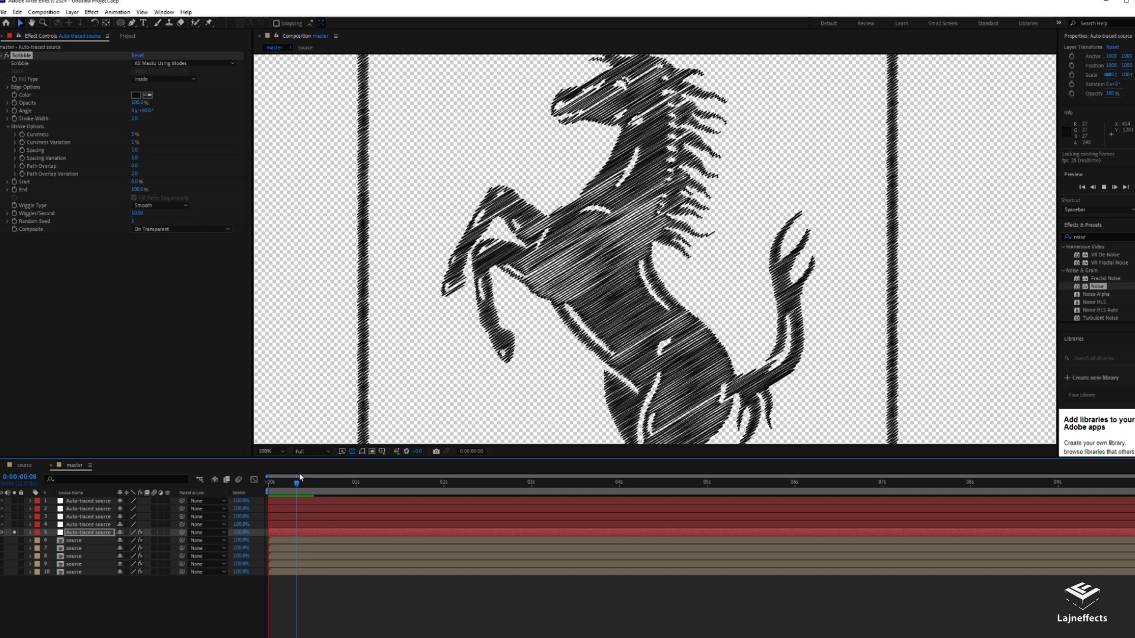
click(300, 485)
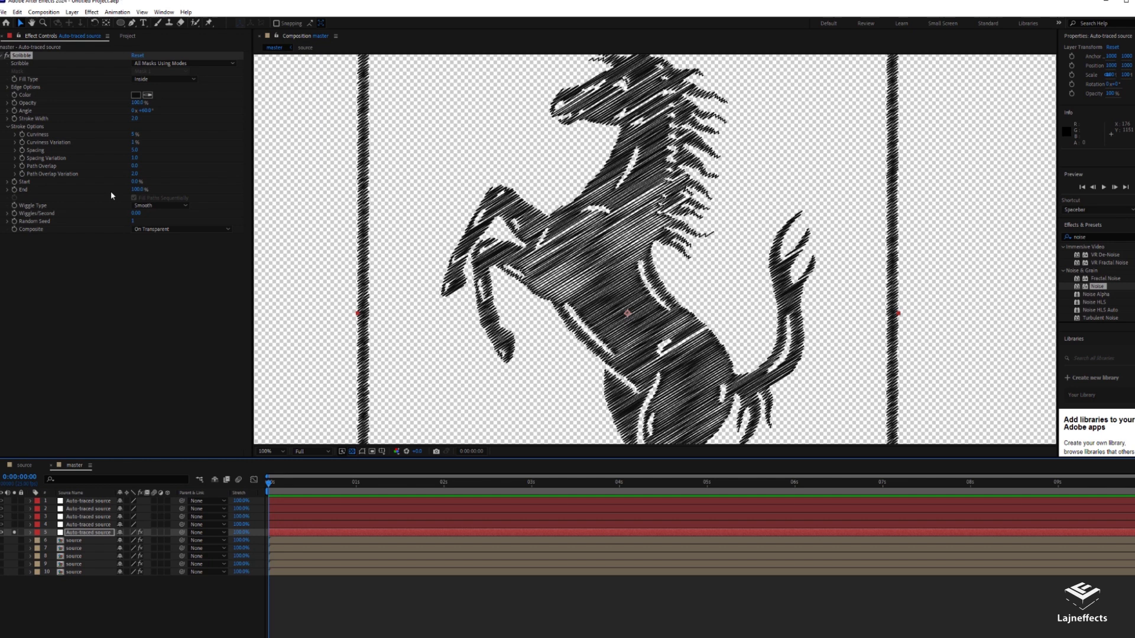
- Animate the Scribble End from 0% at the start to 100% at 5 seconds
click(136, 189)
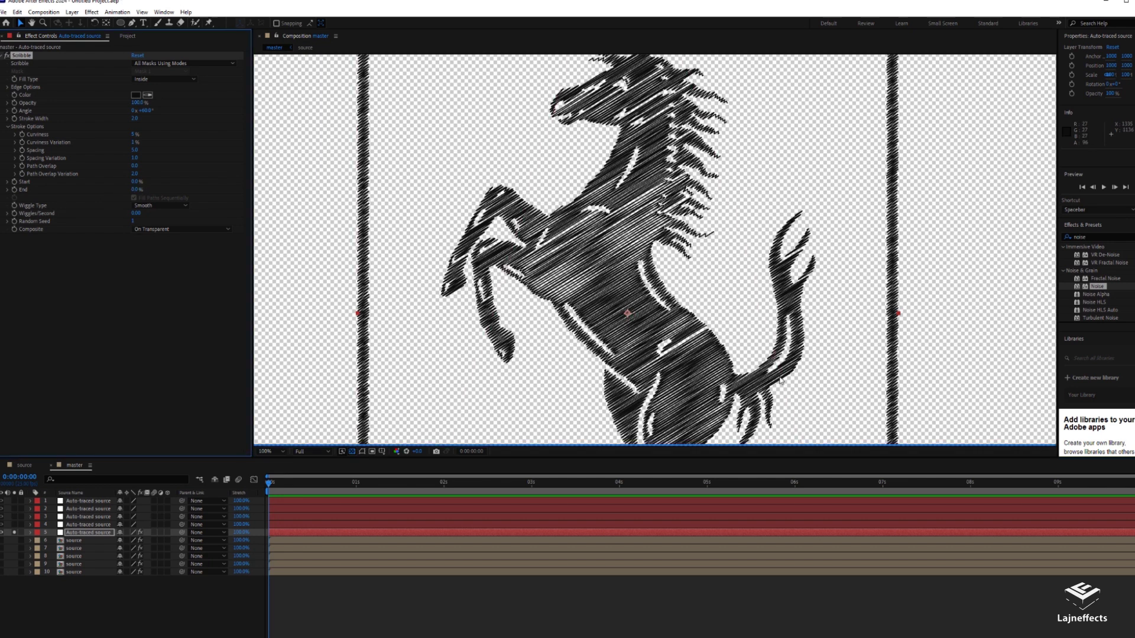
text(0)
key(Return)
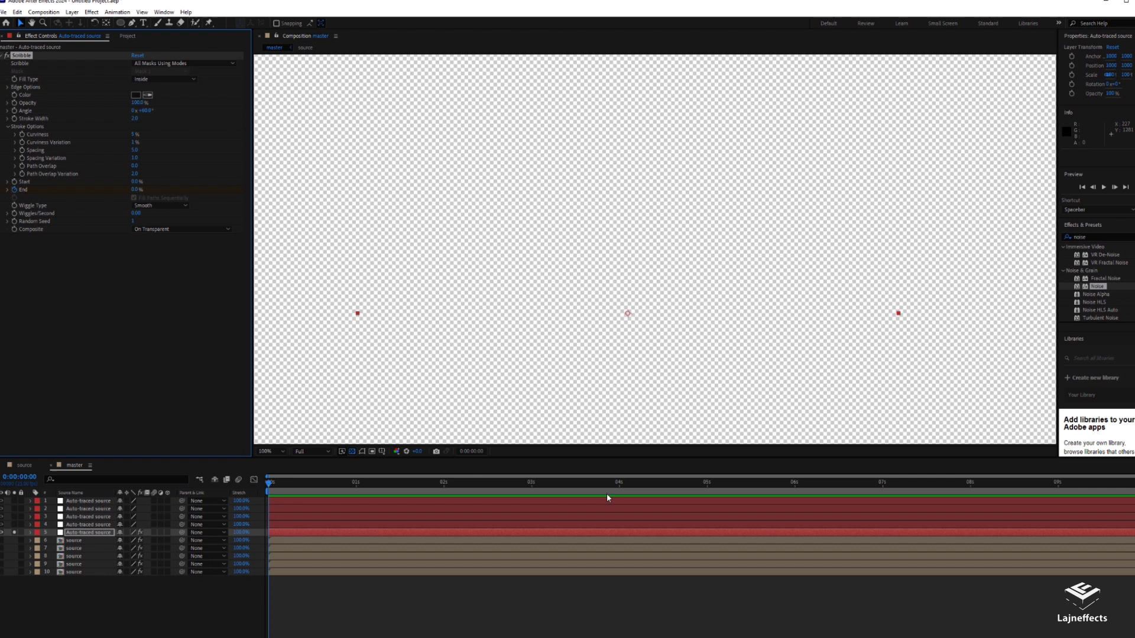
click(706, 484)
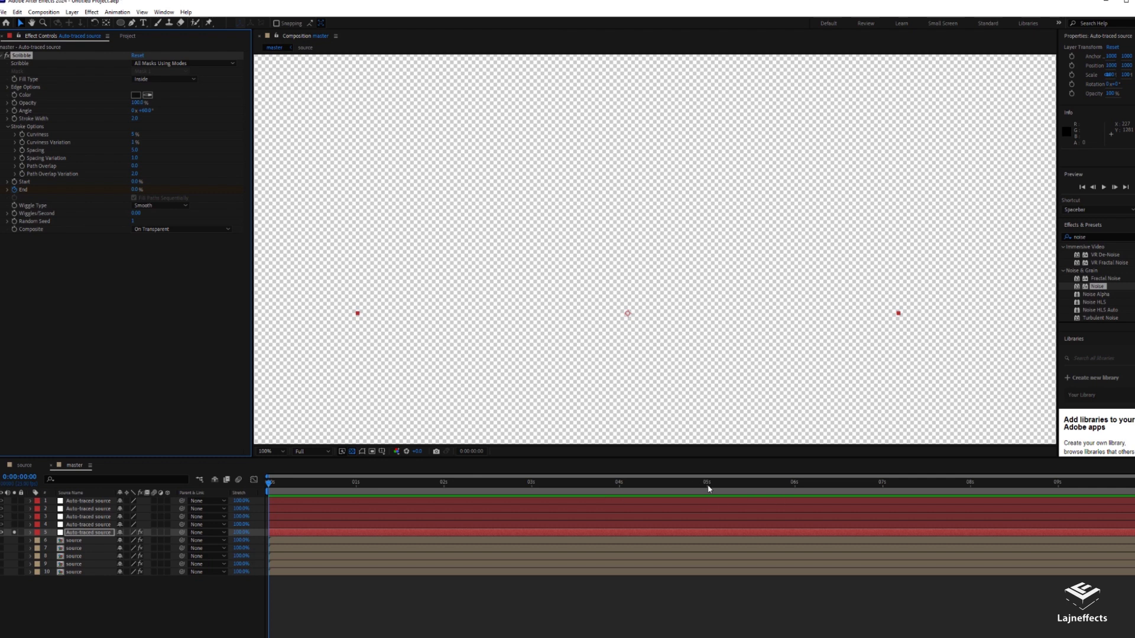
click(137, 189)
text(100)
key(Return)
- Fit the composition in the viewer, preview the draw-on, and scrub to 0:00:05:09
scroll(602, 201, down, 4)
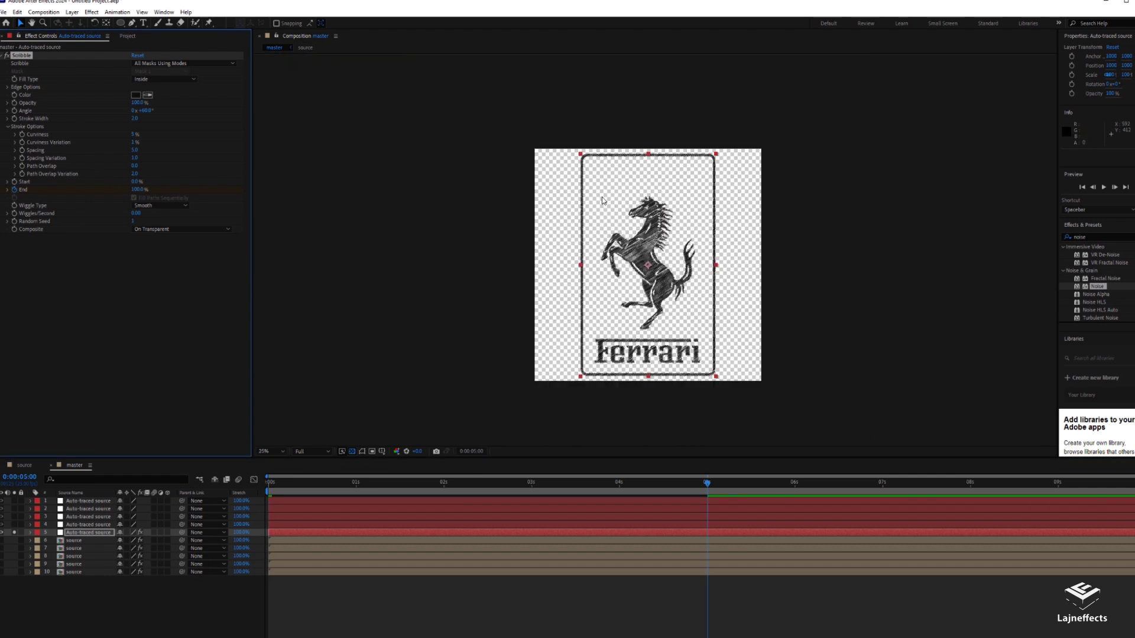
drag(706, 302, 661, 301)
scroll(631, 312, up, 2)
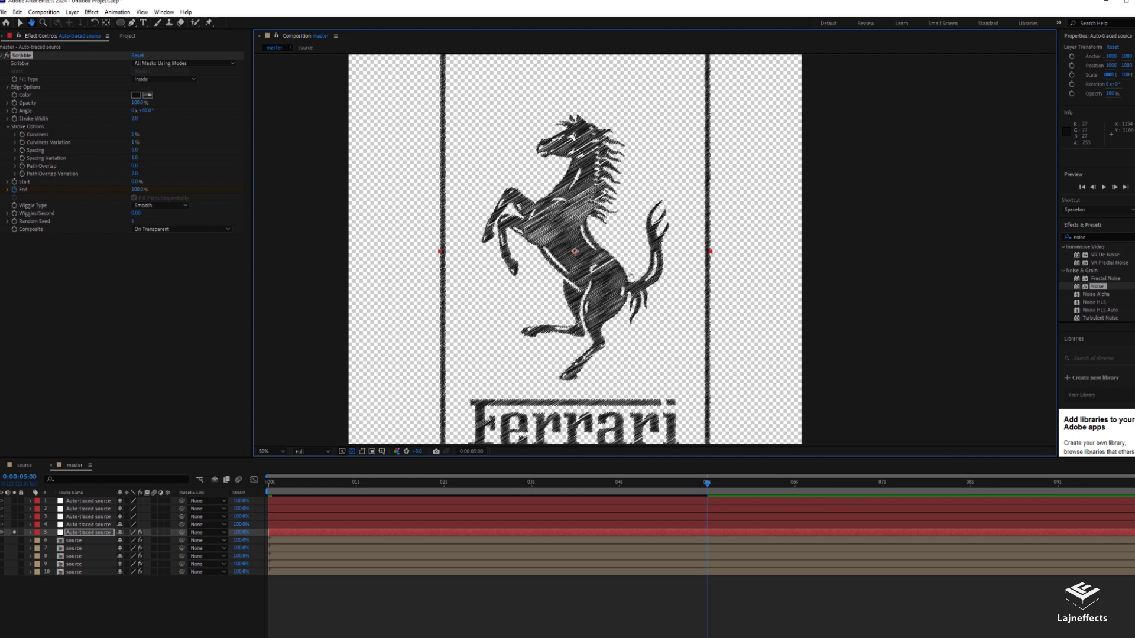
drag(337, 442, 358, 428)
click(264, 452)
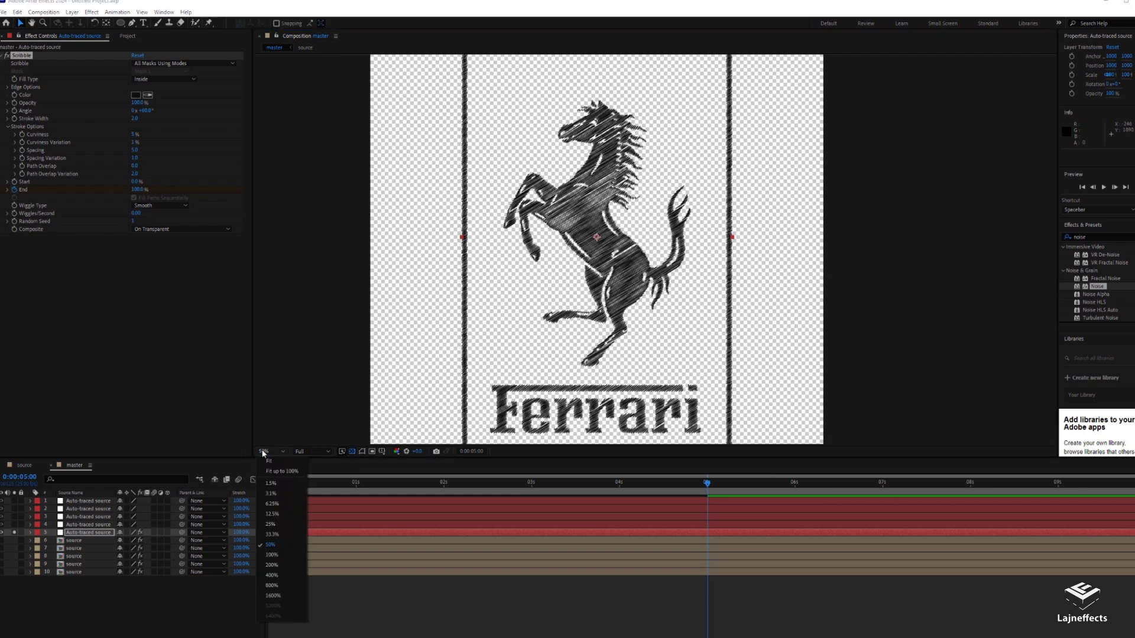
click(270, 462)
click(492, 612)
key(space)
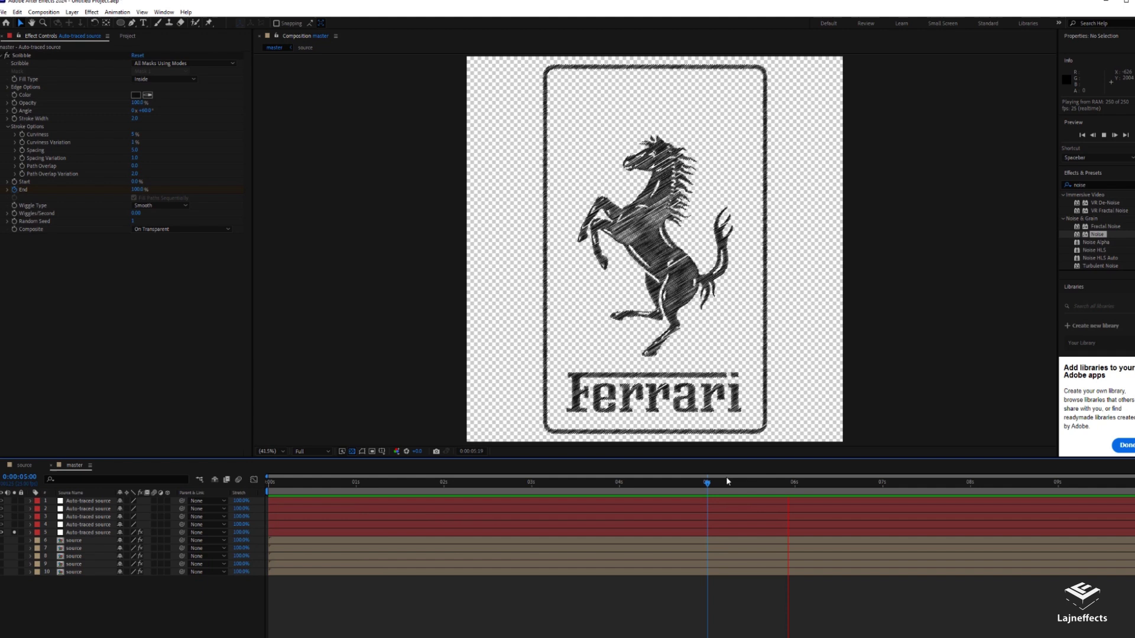
drag(643, 484, 738, 499)
click(89, 533)
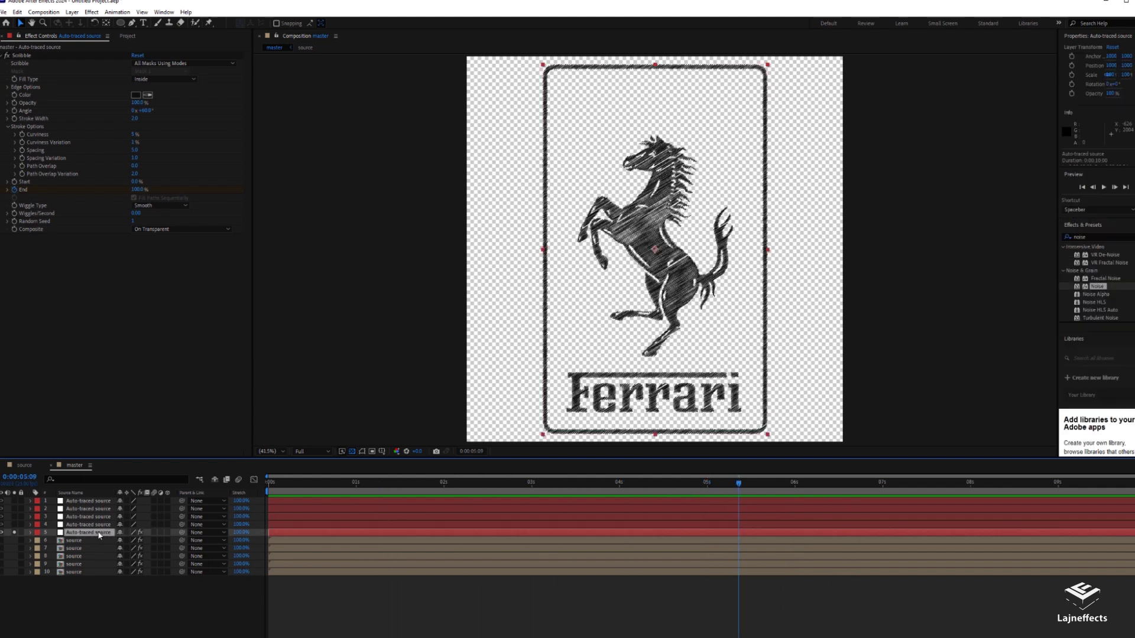
- Delete the Mask Path keyframes from all 64 masks on the logo layer
key(u)
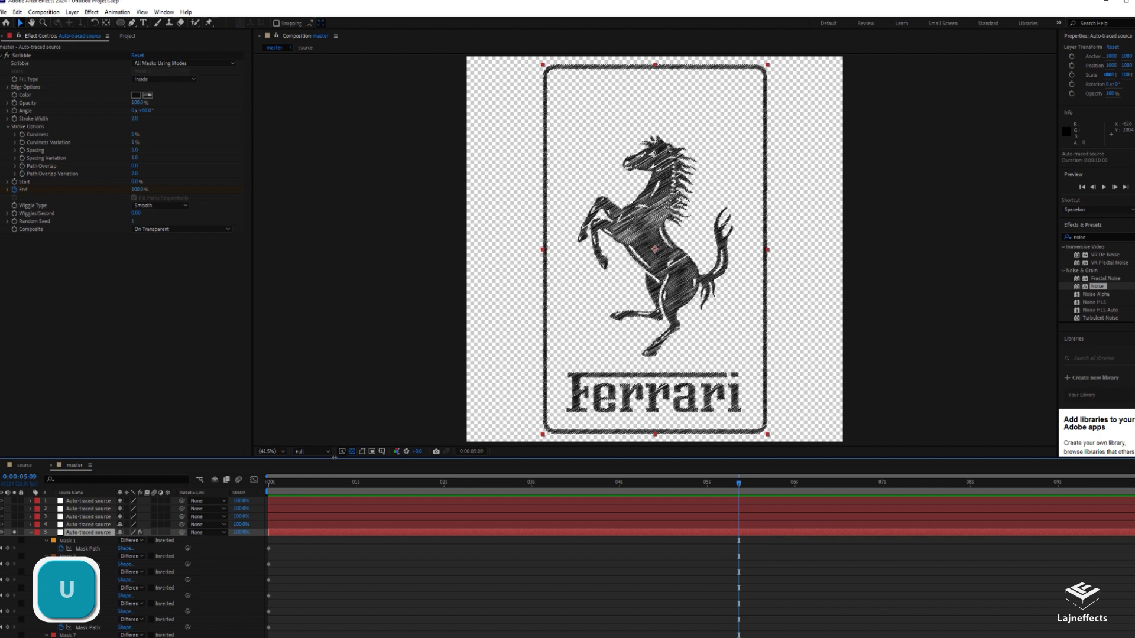
drag(335, 463, 381, 194)
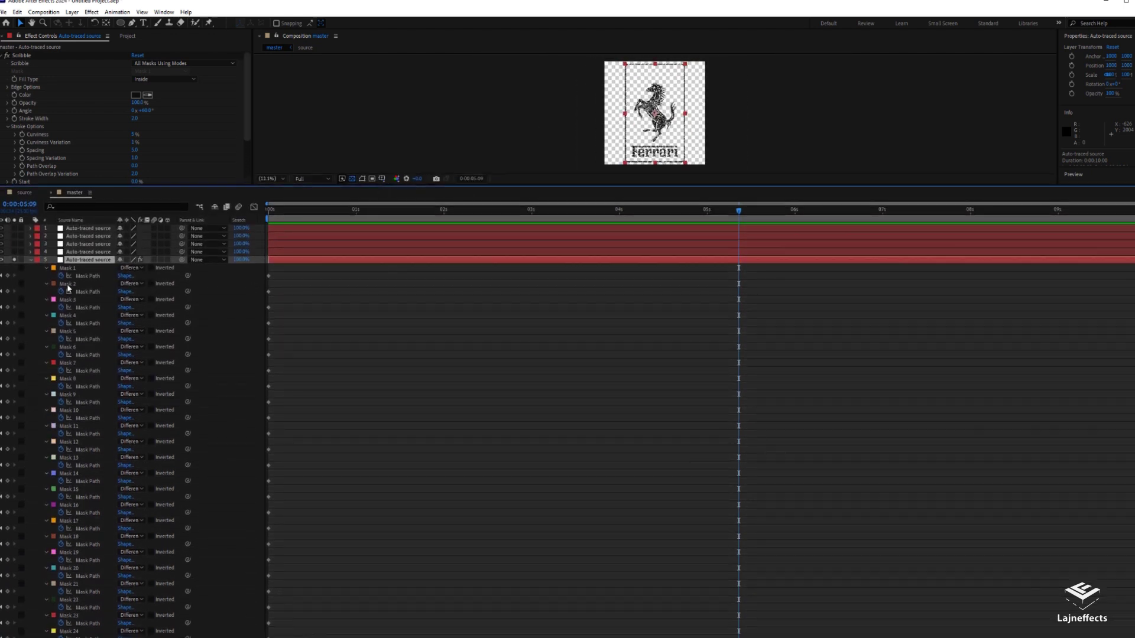
mouse_move(280, 274)
mouse_down()
mouse_move(266, 379)
mouse_move(275, 485)
mouse_move(255, 626)
mouse_move(240, 637)
mouse_move(264, 580)
mouse_up()
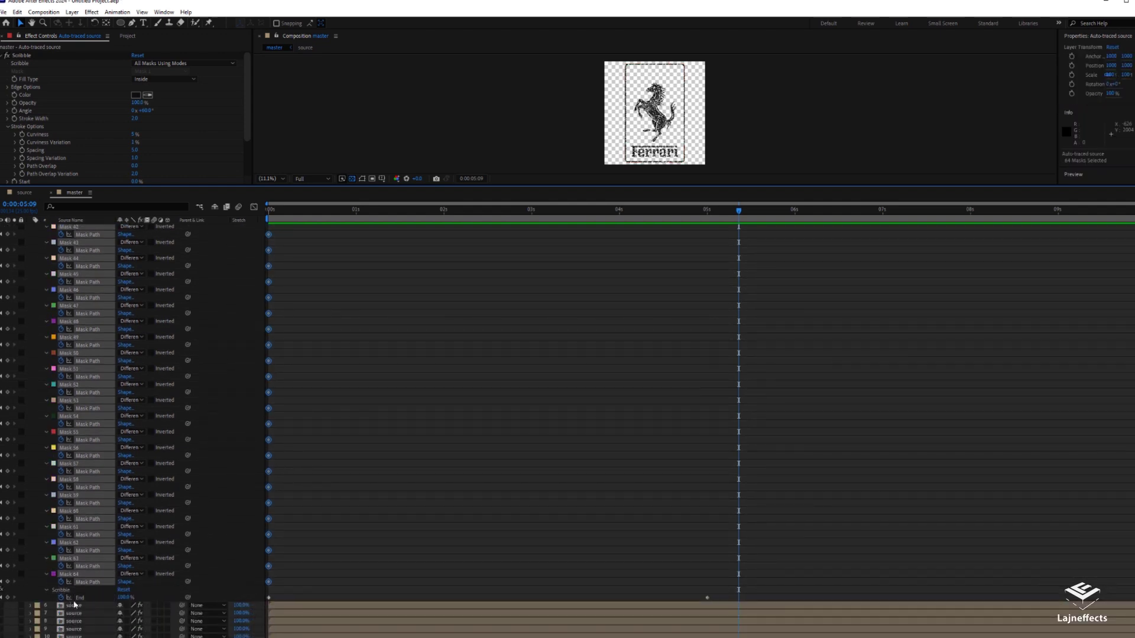
click(392, 501)
scroll(414, 427, up, 10)
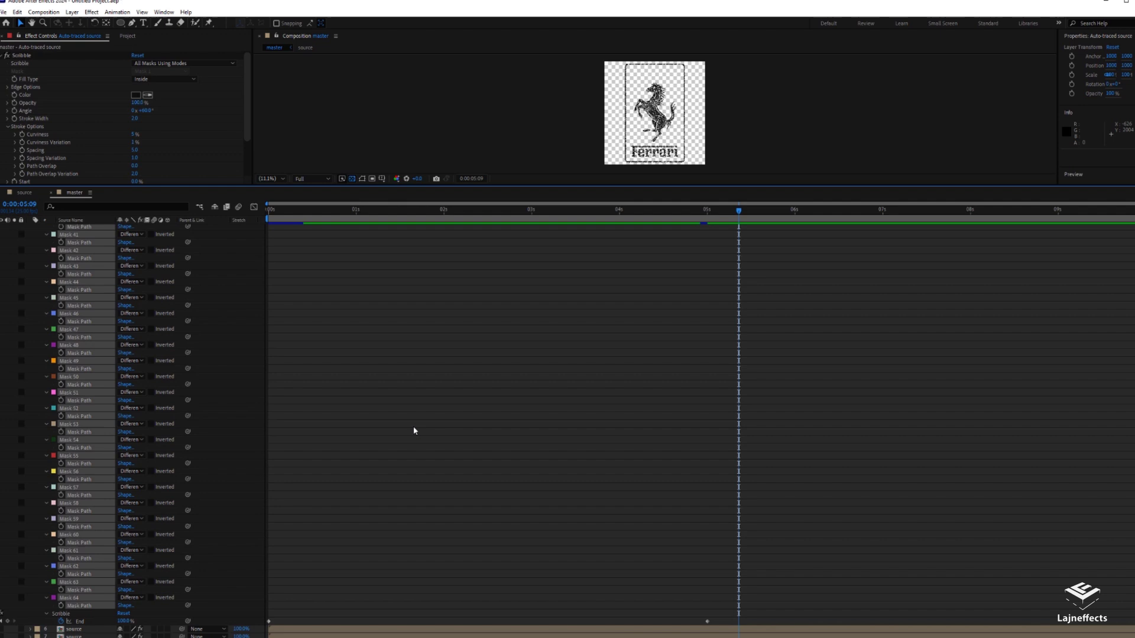
key(Delete)
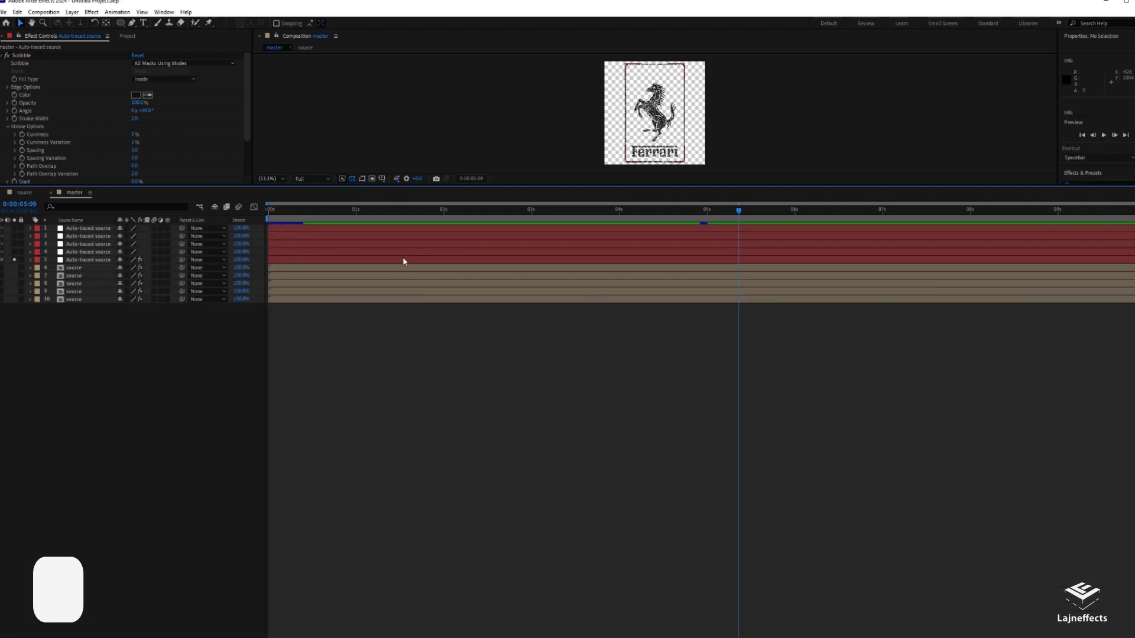
- Give the first Scribble End keyframe Easy Ease Out and the last one Easy Ease In
click(403, 258)
key(u)
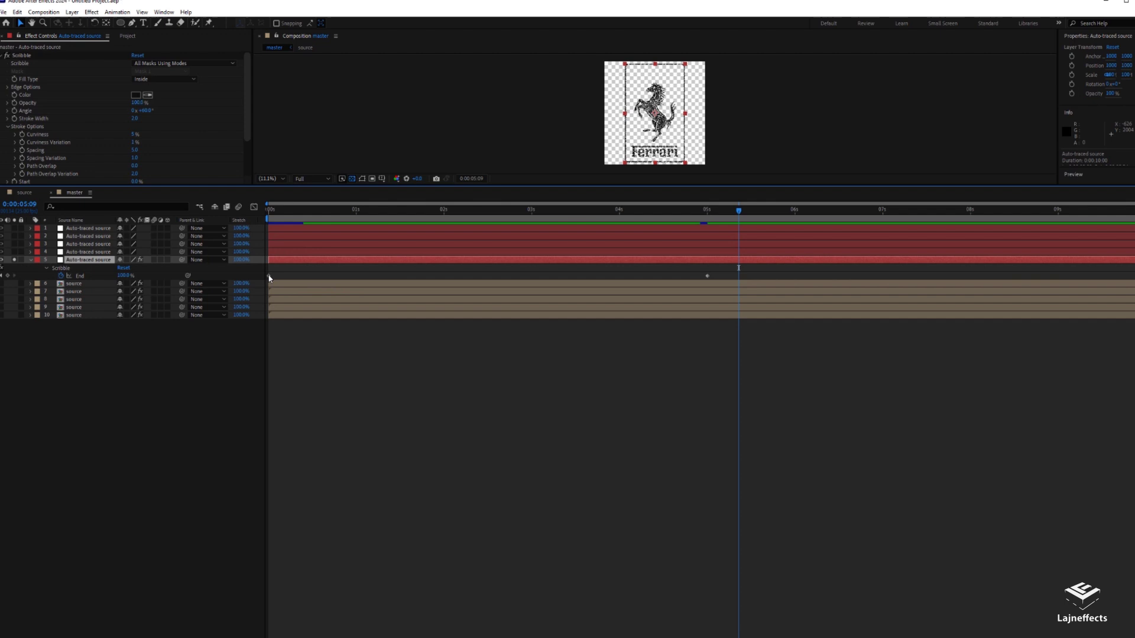
click(269, 276)
key(ctrl+shift+F9)
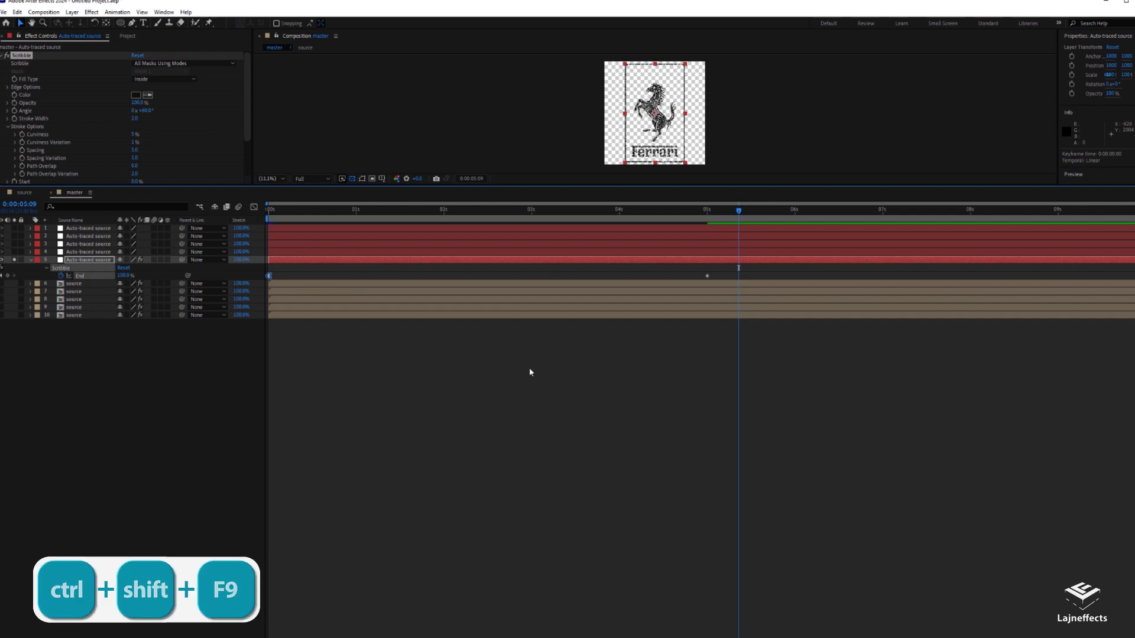
key(shift+F9)
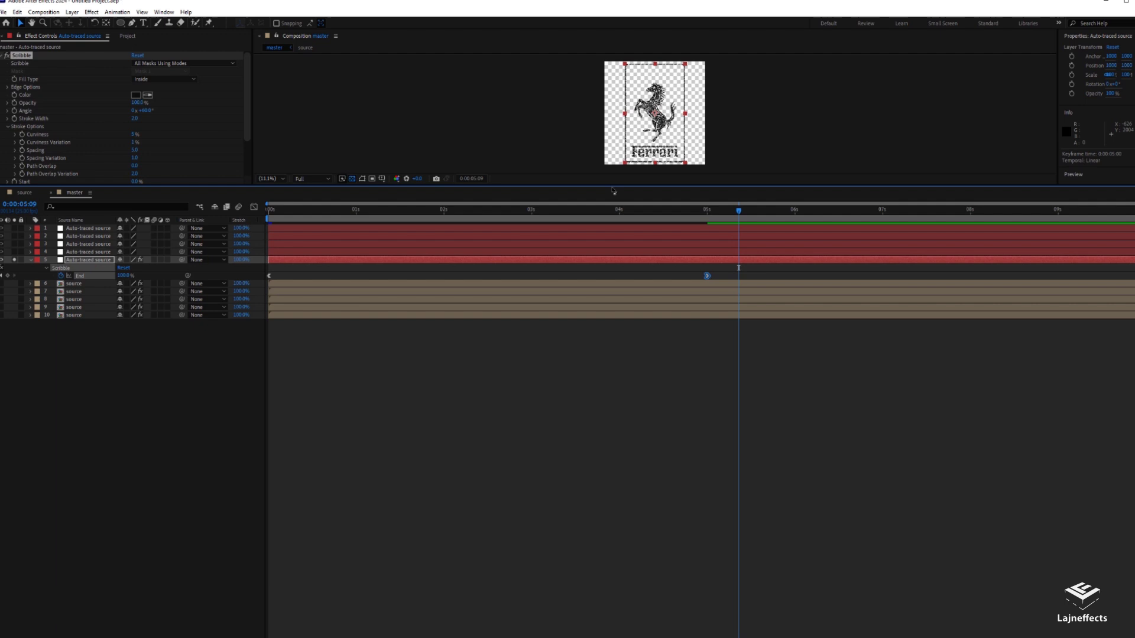
- Check the half-drawn logo at 0:00:02:22 and the empty start, then select the Scribble effect
drag(614, 190, 631, 374)
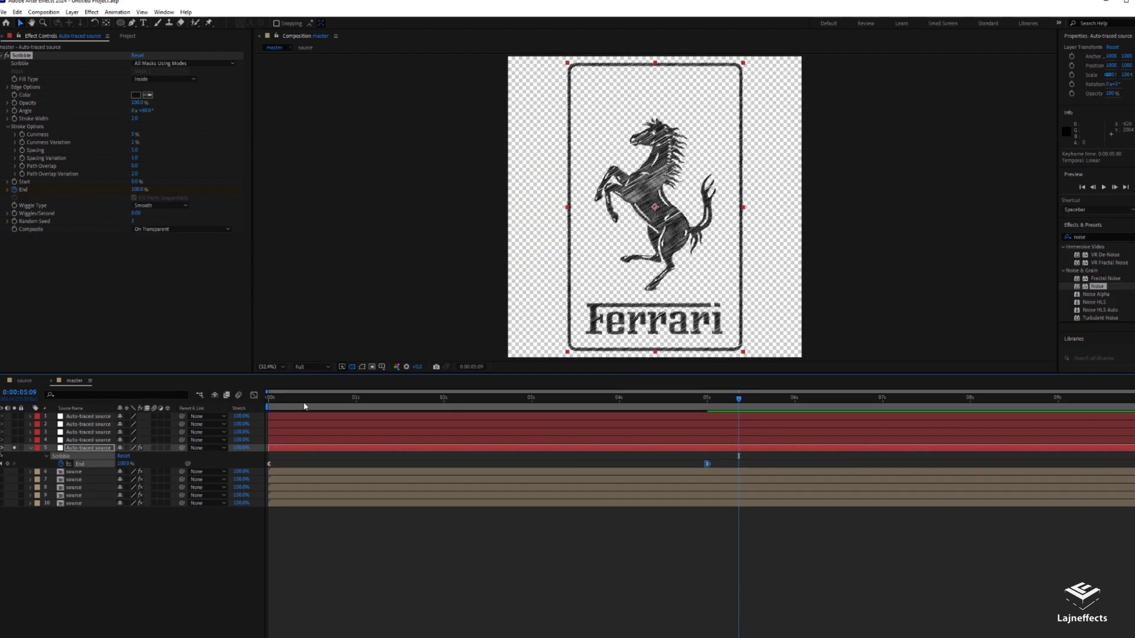
drag(299, 396, 522, 438)
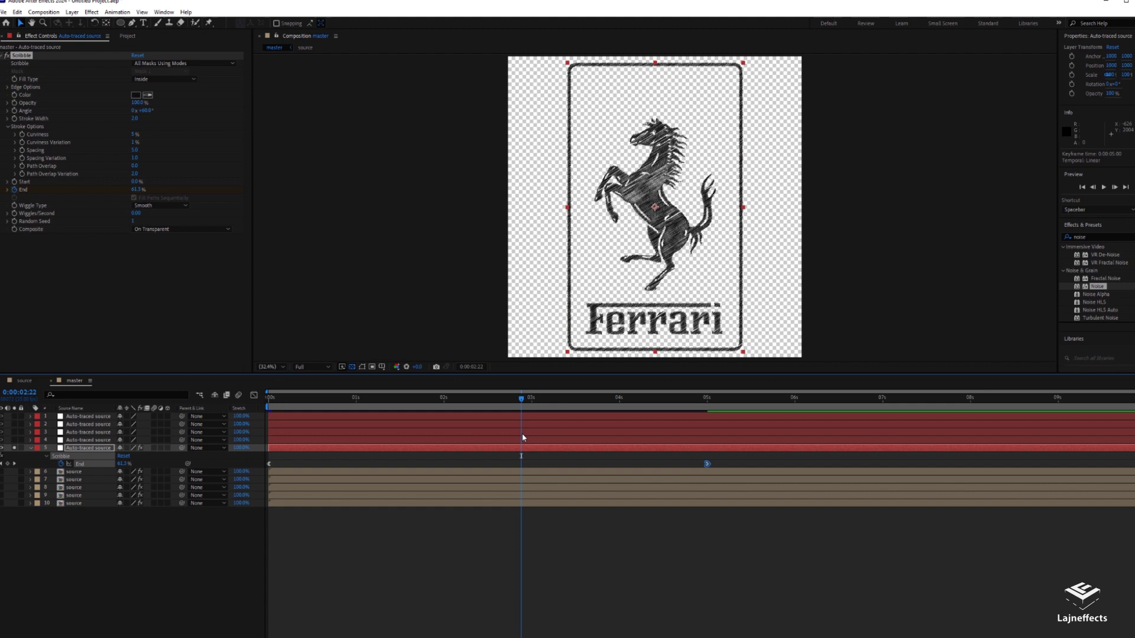
key(ctrl+shift+a)
drag(290, 406, 279, 408)
click(87, 448)
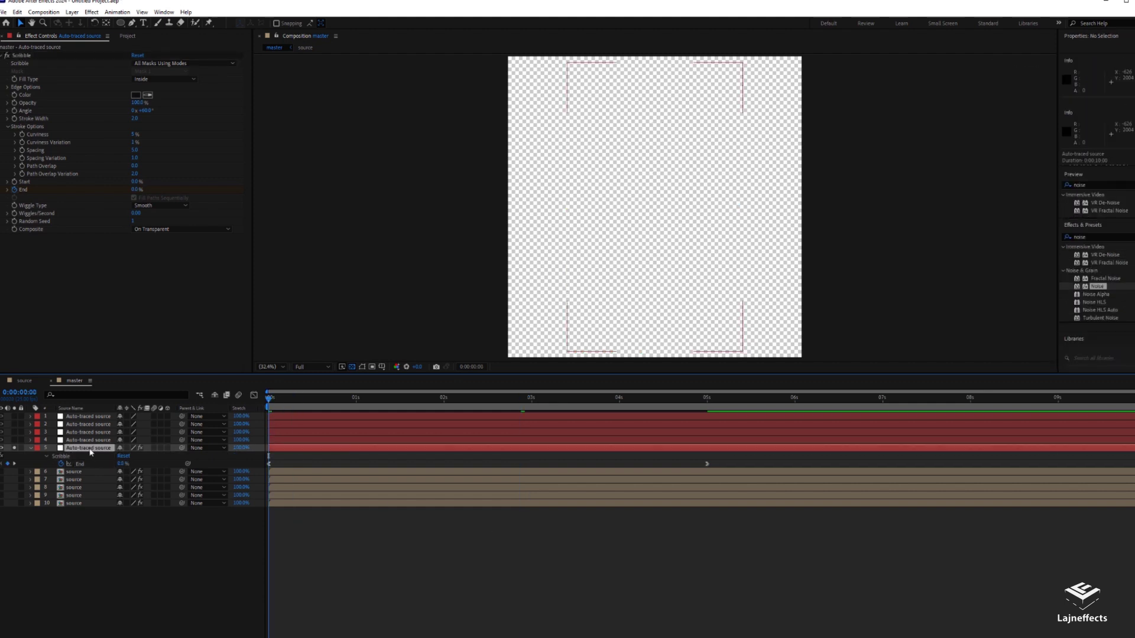
click(24, 56)
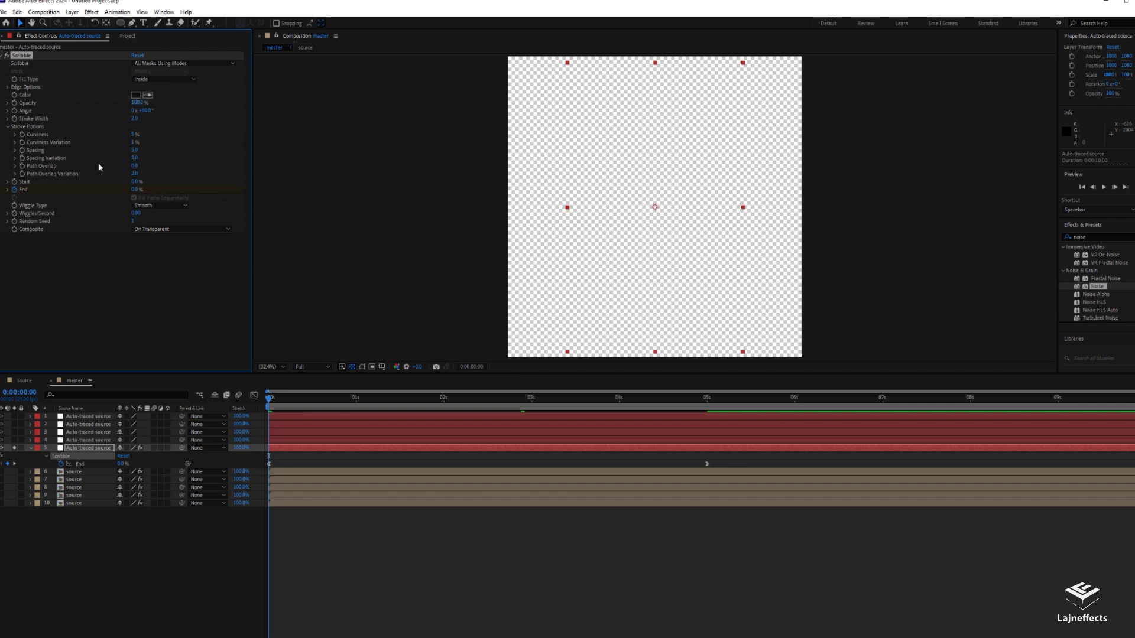
- Paste the copied Scribble effect onto traced layers 1–4
click(97, 443)
shift+click(89, 417)
key(ctrl+v)
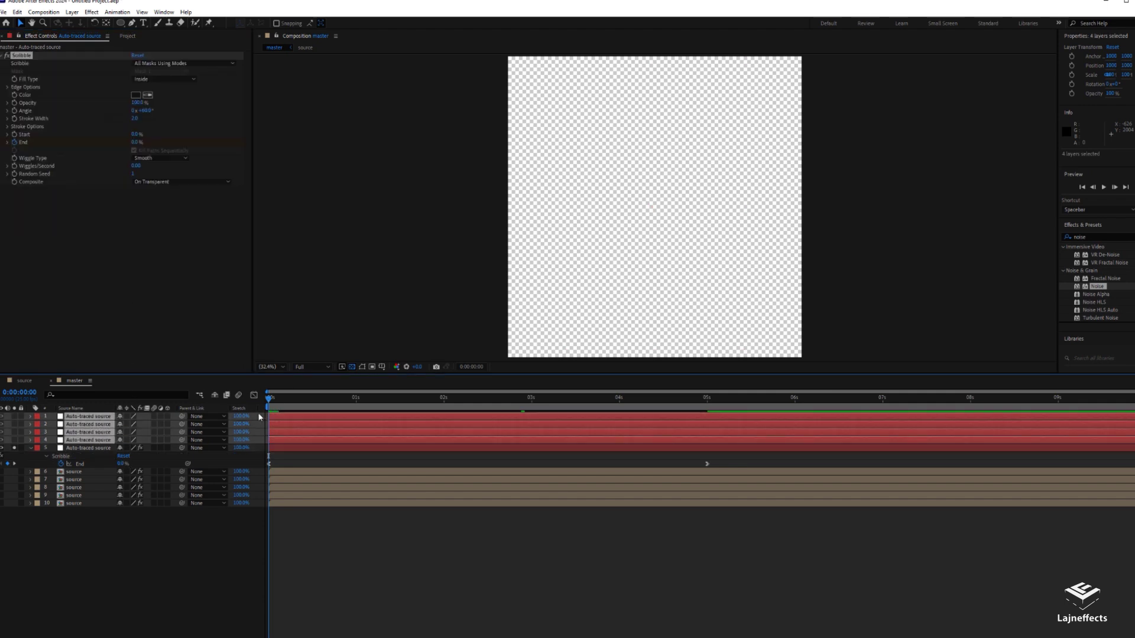
- Solo the five traced layers and view the finished drawing at 0:00:05:01
key(F2)
drag(16, 445, 14, 448)
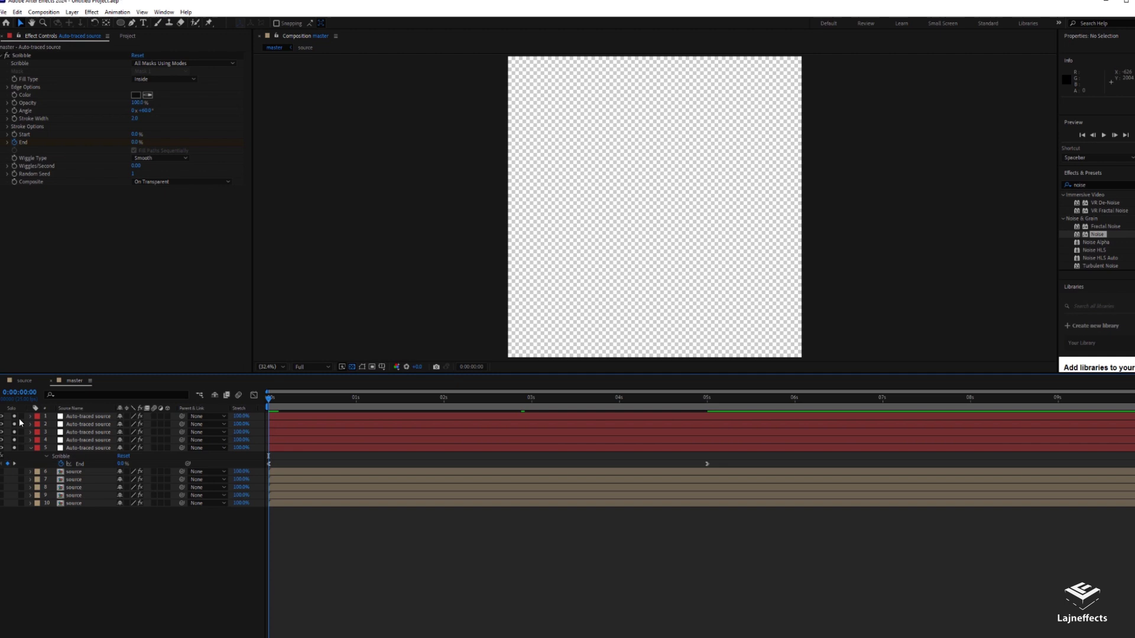
click(711, 399)
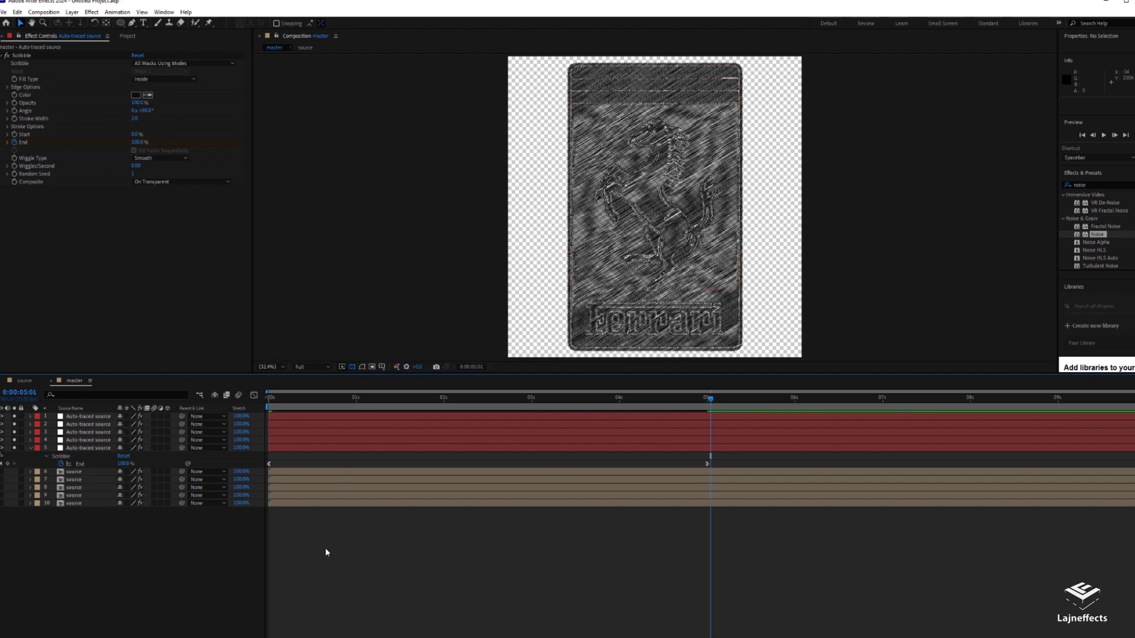
click(84, 440)
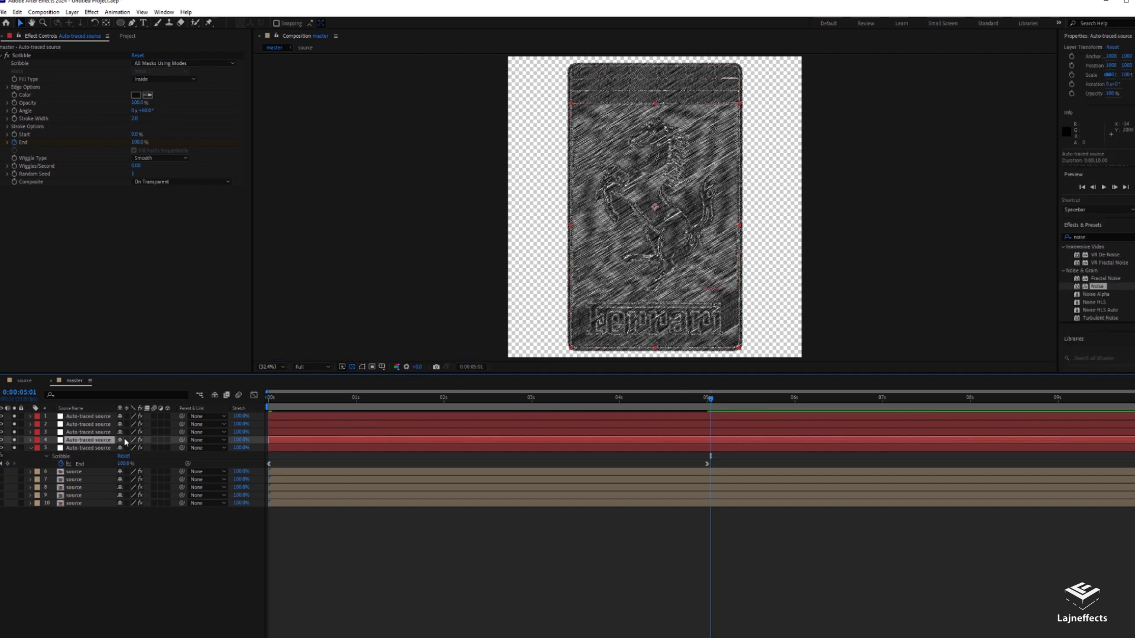
- Set layer 4's Scribble colour to a vivid orange
click(136, 95)
drag(592, 256, 530, 235)
drag(644, 344, 643, 242)
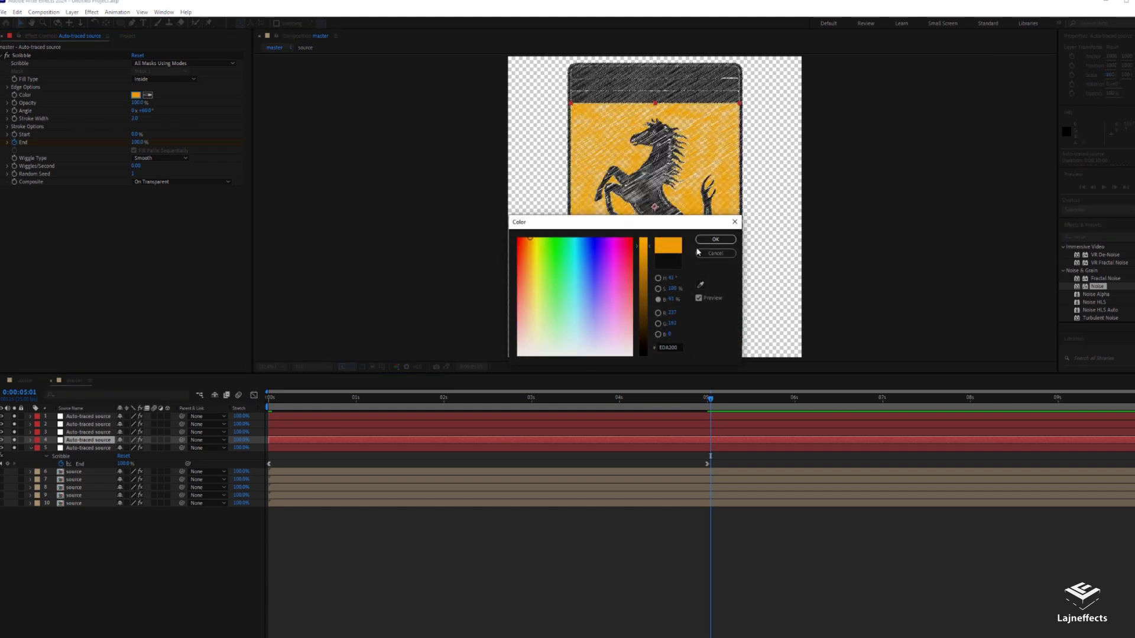
click(715, 239)
- Set layer 3's Scribble colour to full red
click(89, 432)
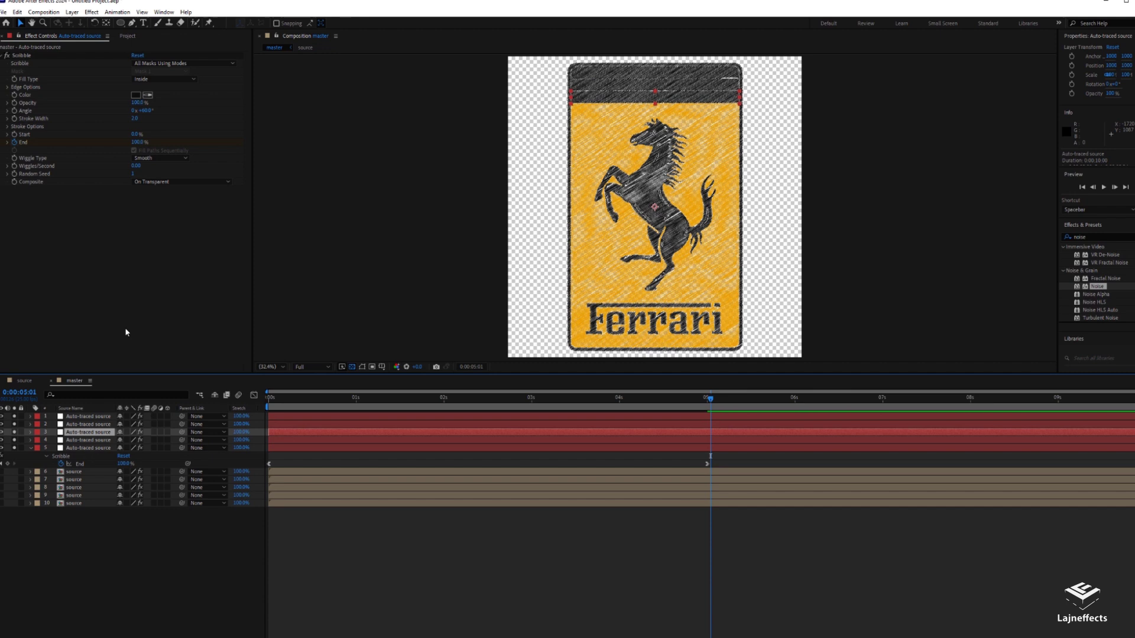
click(136, 94)
click(631, 238)
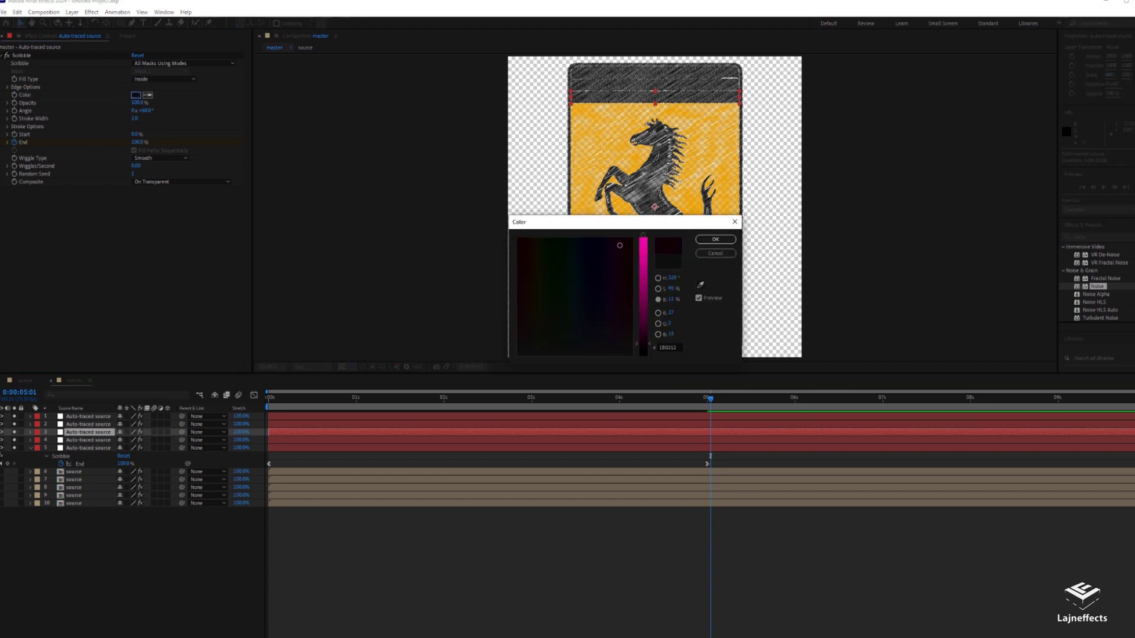
drag(645, 259, 643, 238)
click(715, 240)
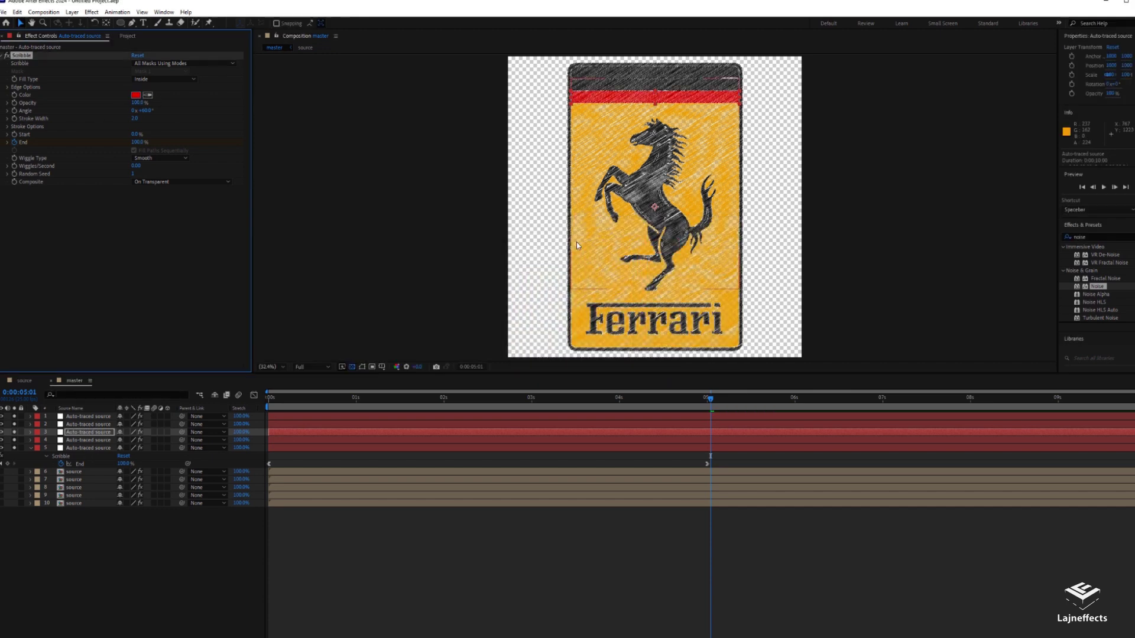
- Set layer 2's Scribble colour to light grey
click(297, 424)
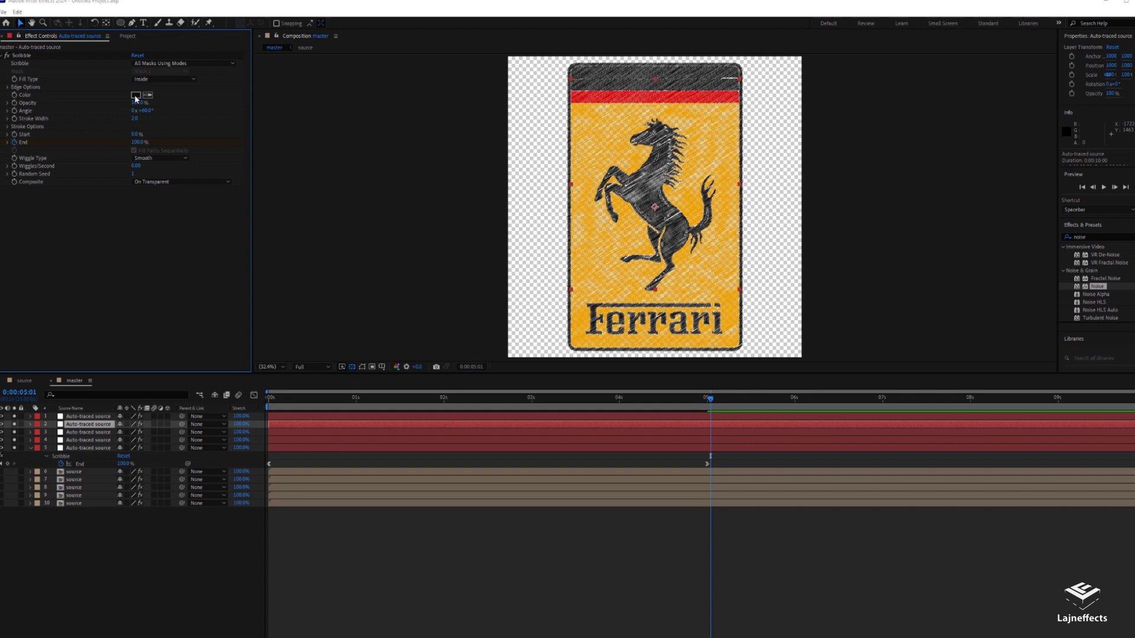
click(135, 95)
click(644, 252)
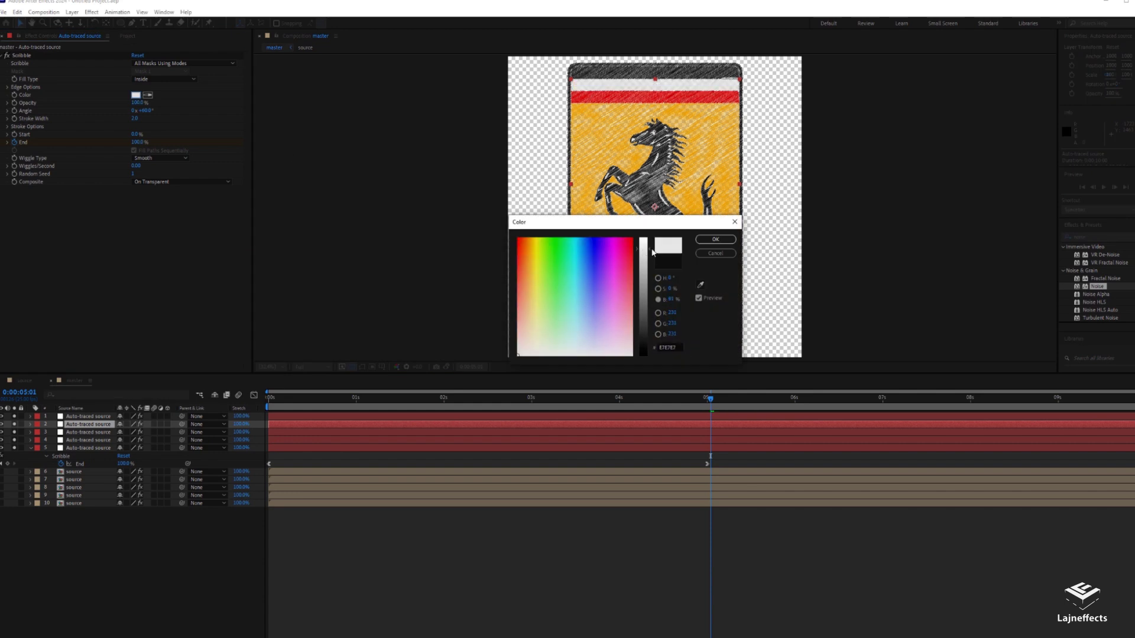
click(715, 240)
- Set layer 1's Scribble colour to bright green and check the drawing at 0:00:02:07
click(482, 418)
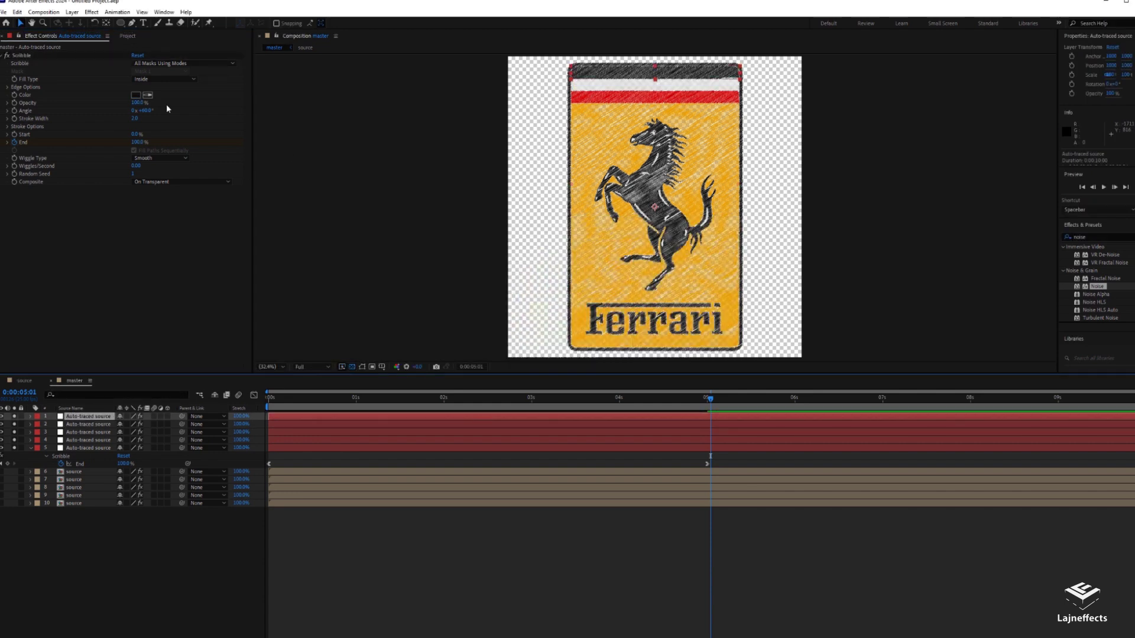
click(135, 94)
click(560, 237)
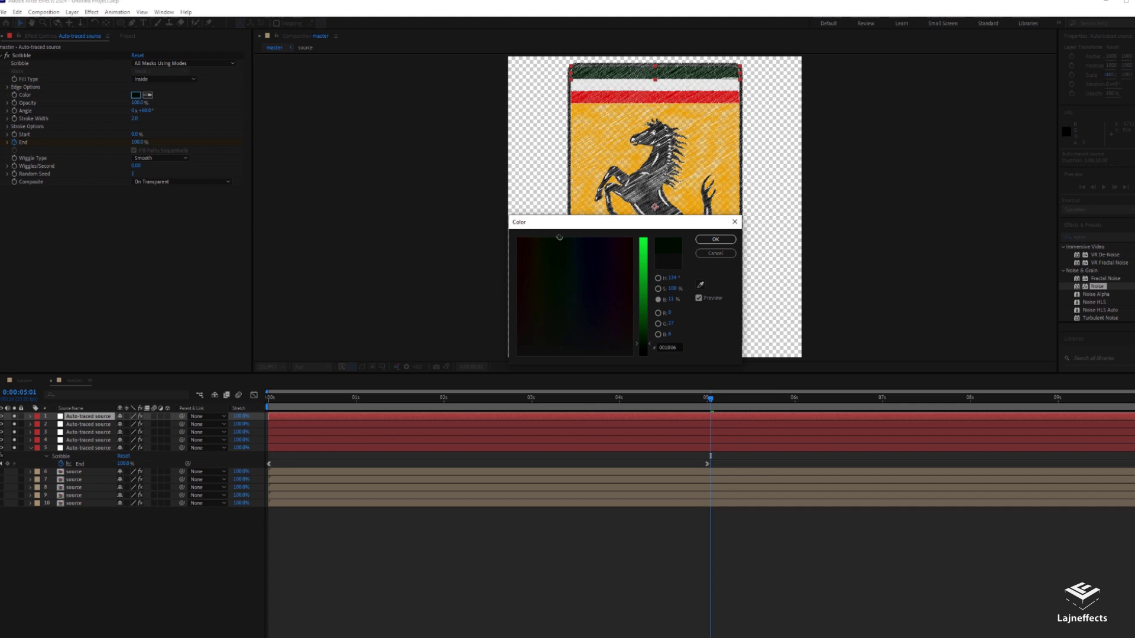
click(645, 311)
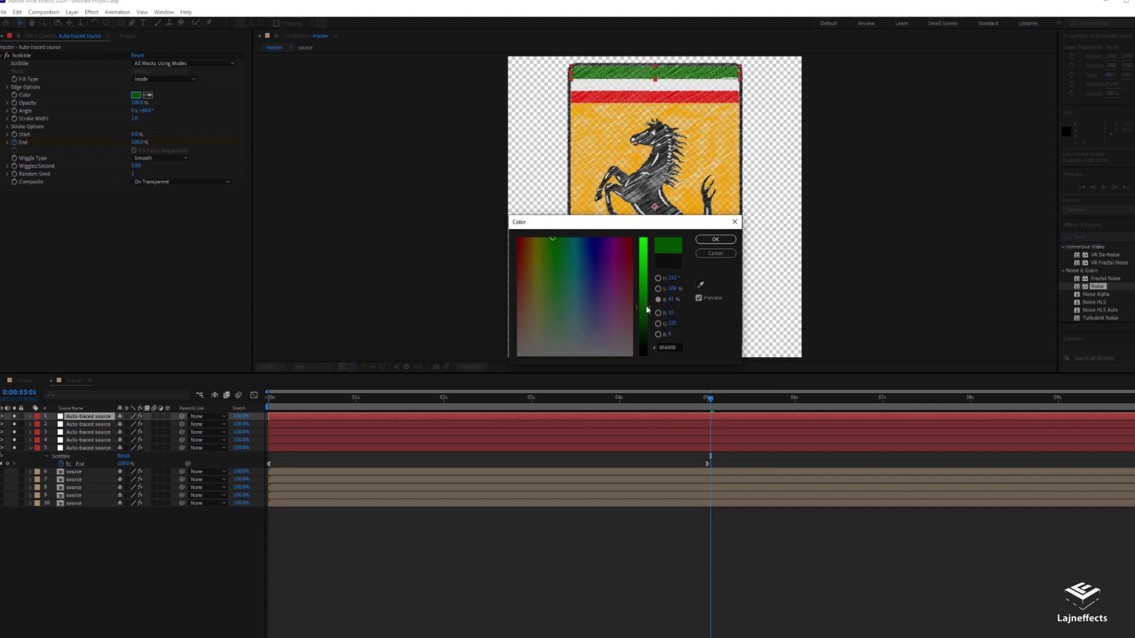
click(715, 239)
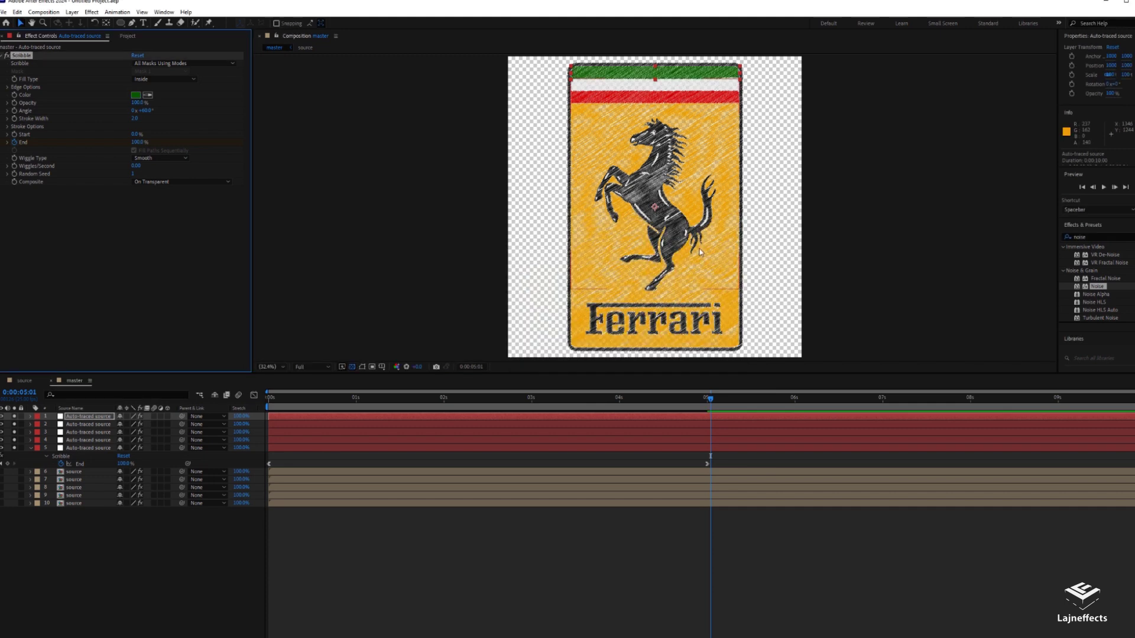
click(612, 547)
drag(639, 400, 468, 398)
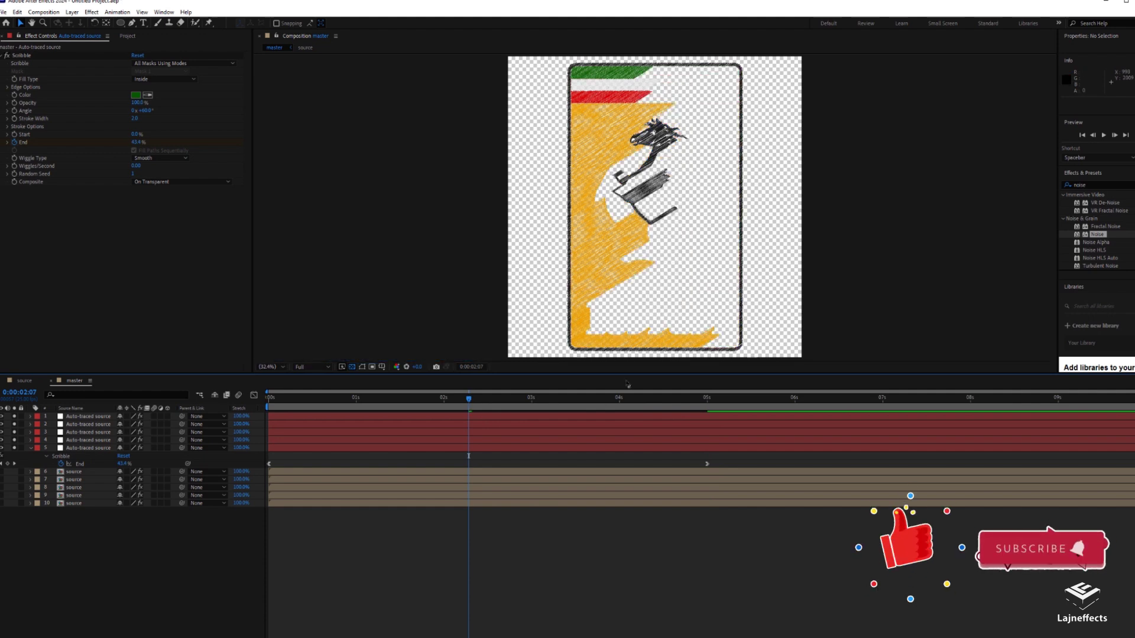
click(557, 397)
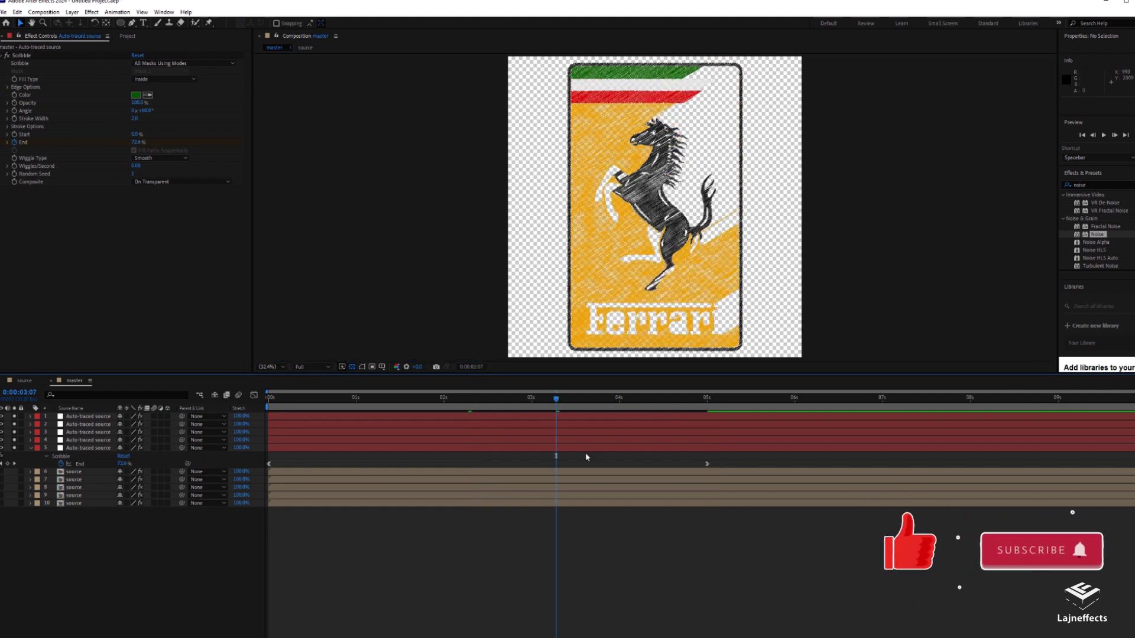
scroll(708, 232, up, 5)
scroll(677, 177, down, 4)
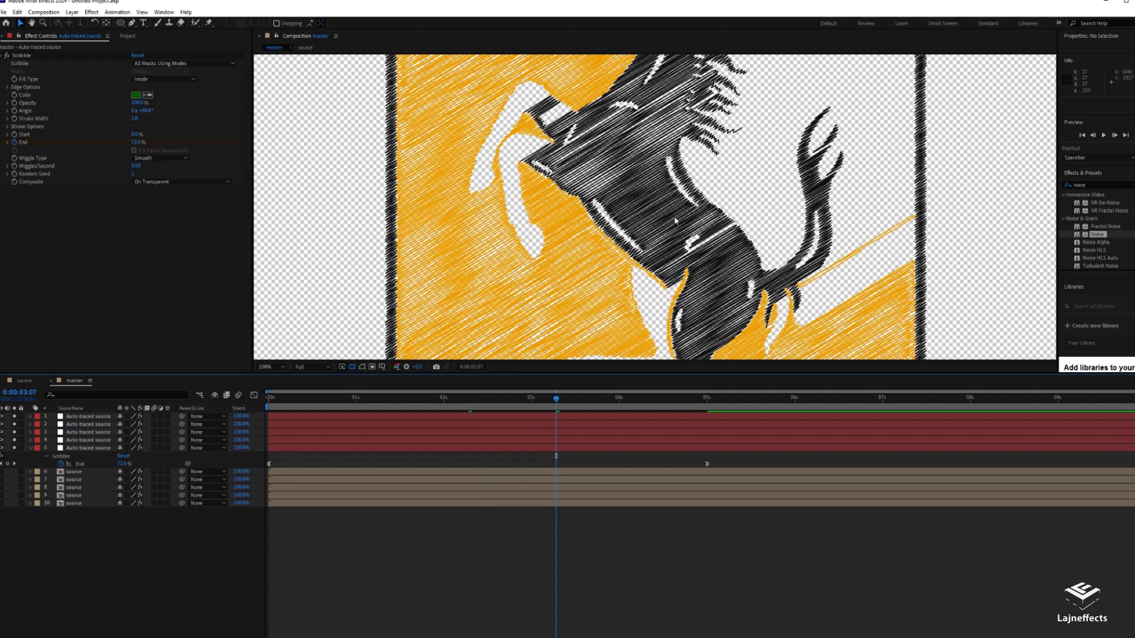
drag(677, 177, 286, 257)
drag(668, 111, 662, 237)
key(comma)
key(comma)
key(comma)
key(comma)
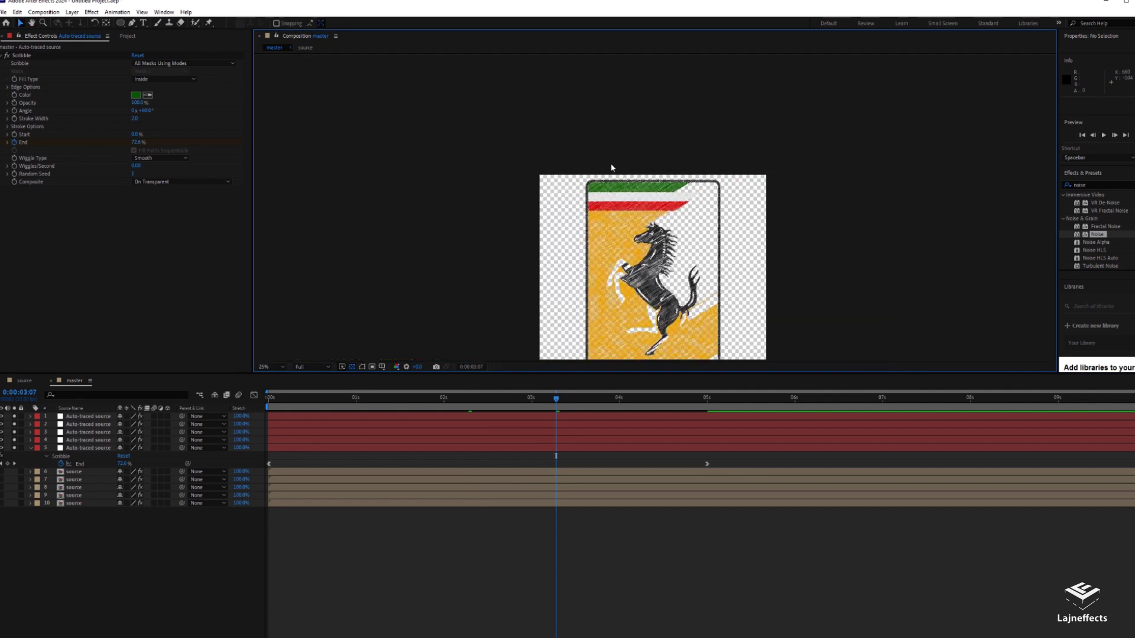
click(286, 367)
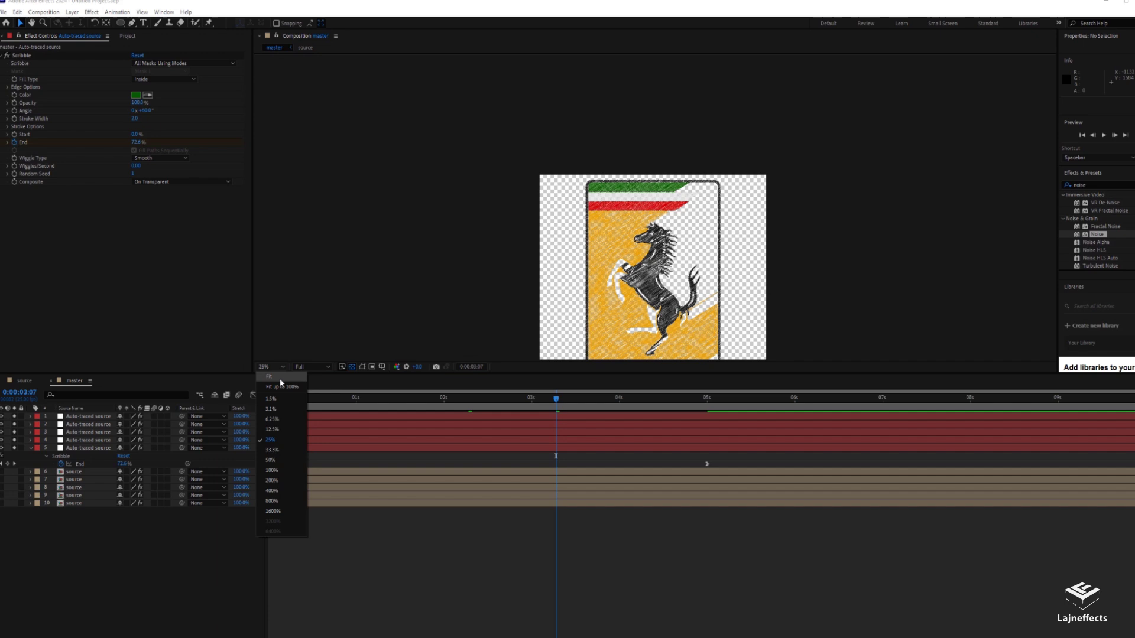
click(278, 408)
click(590, 554)
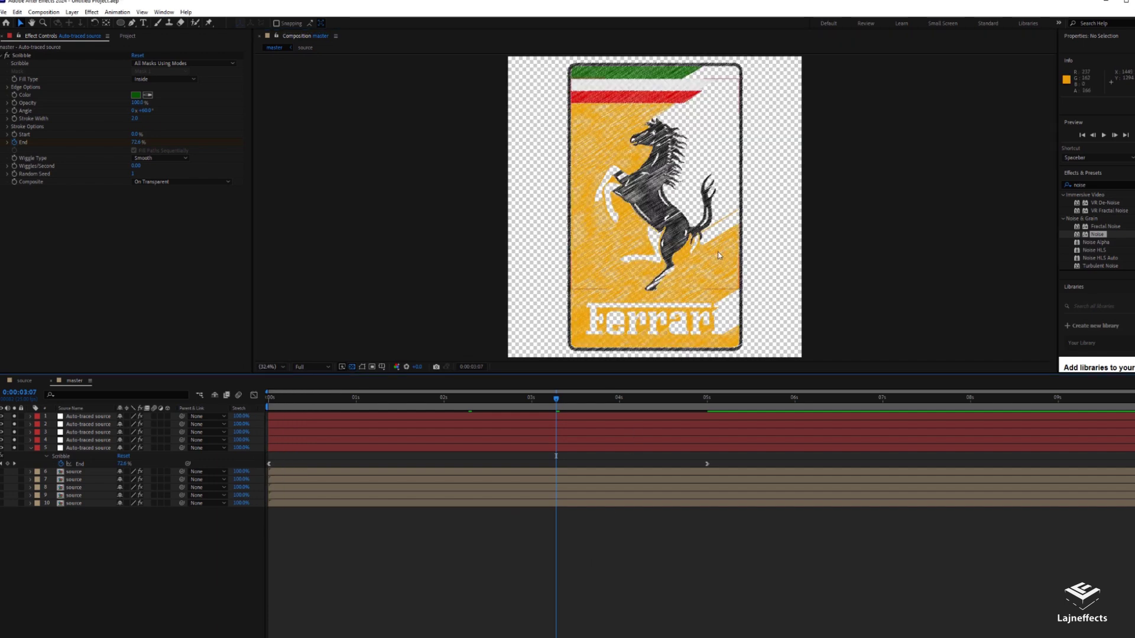
- Create a comp from master, named 'output', using the HD 1920x1080 25 fps preset
click(128, 36)
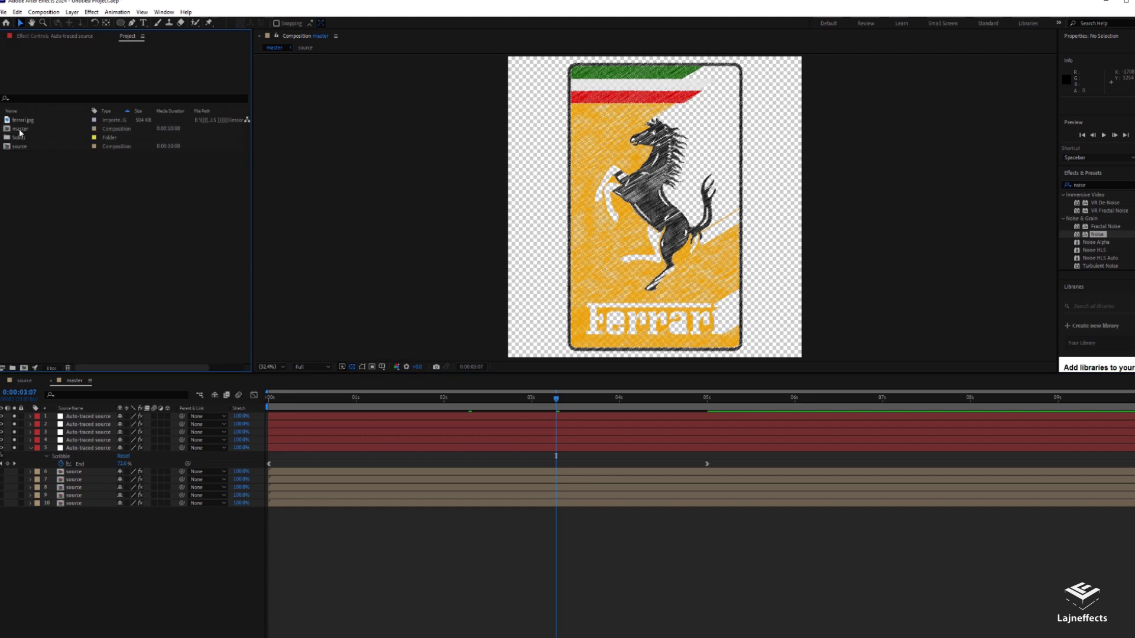
drag(19, 129, 24, 369)
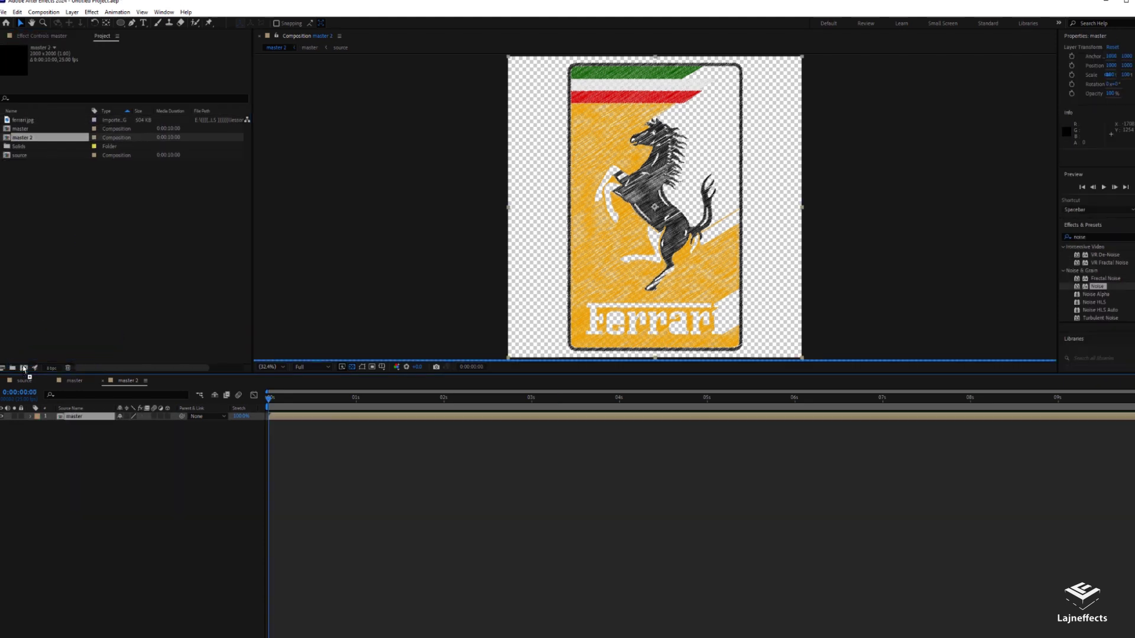
right_click(458, 461)
click(515, 475)
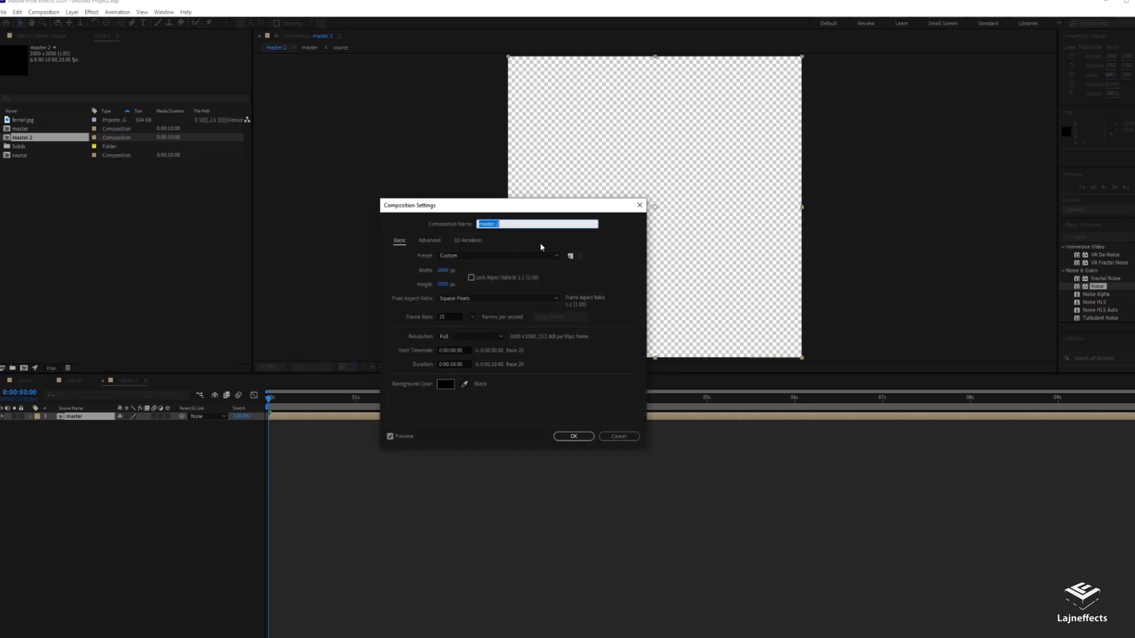
text(output)
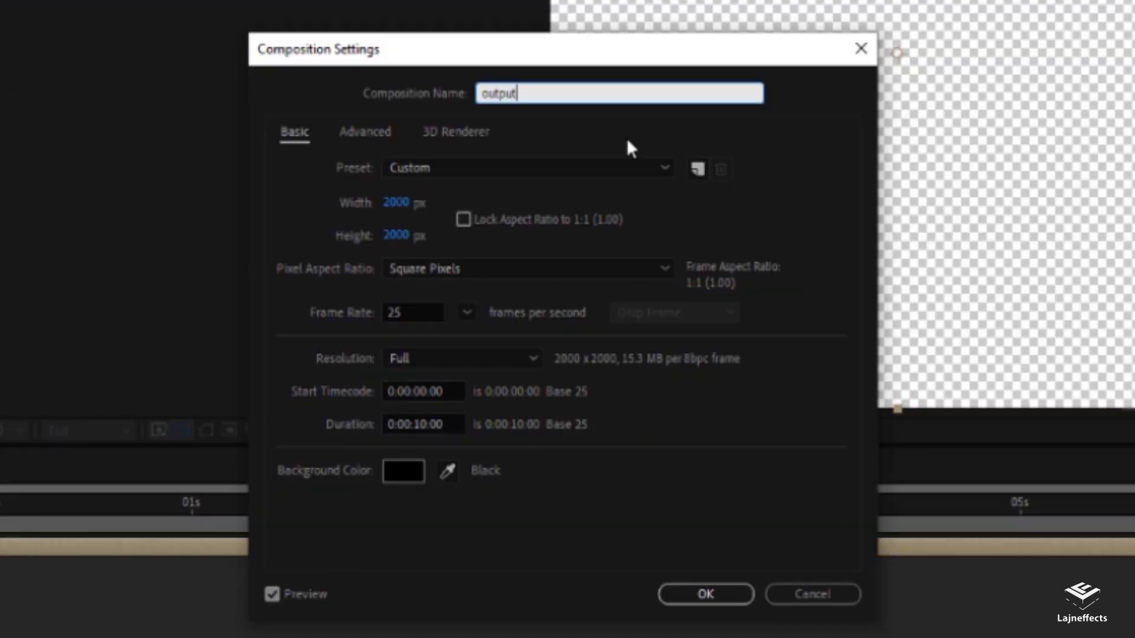
click(447, 171)
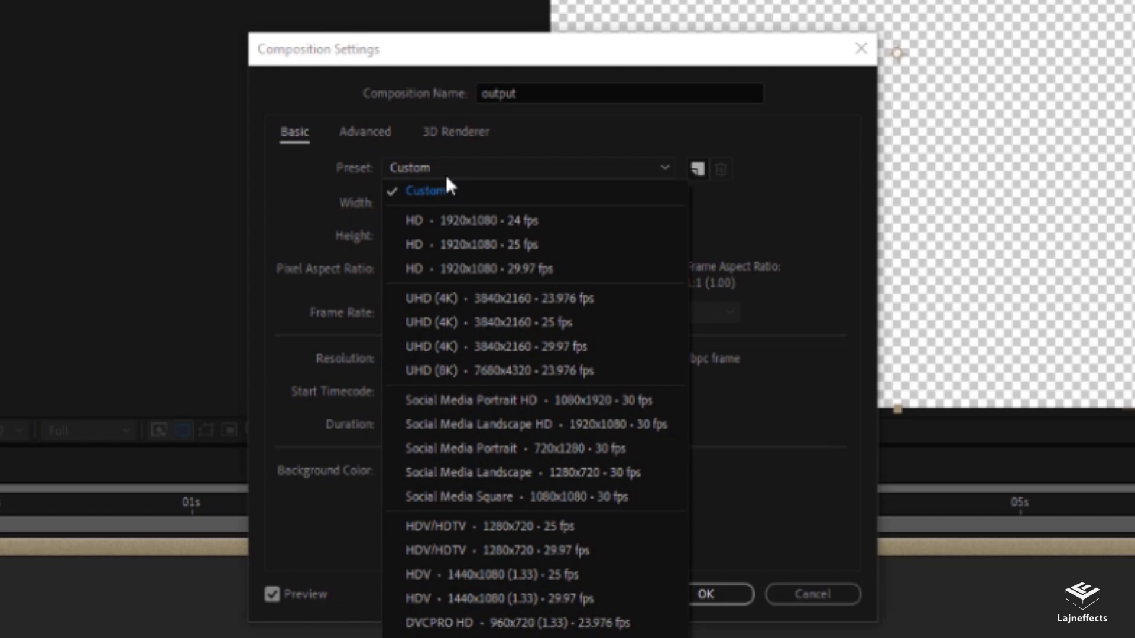
click(480, 245)
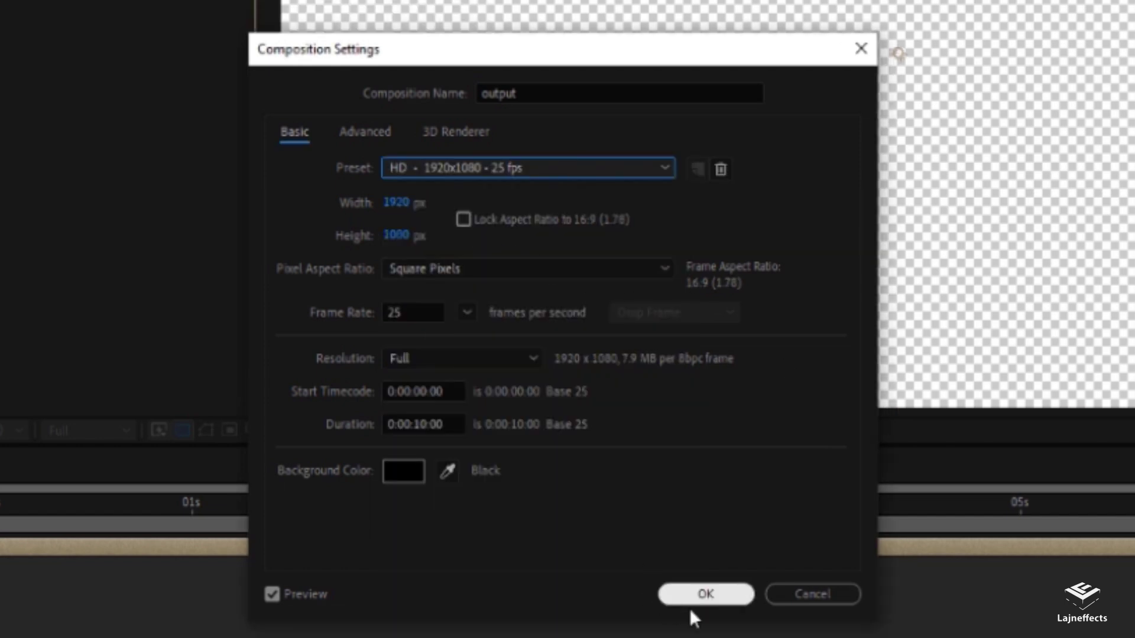
click(712, 604)
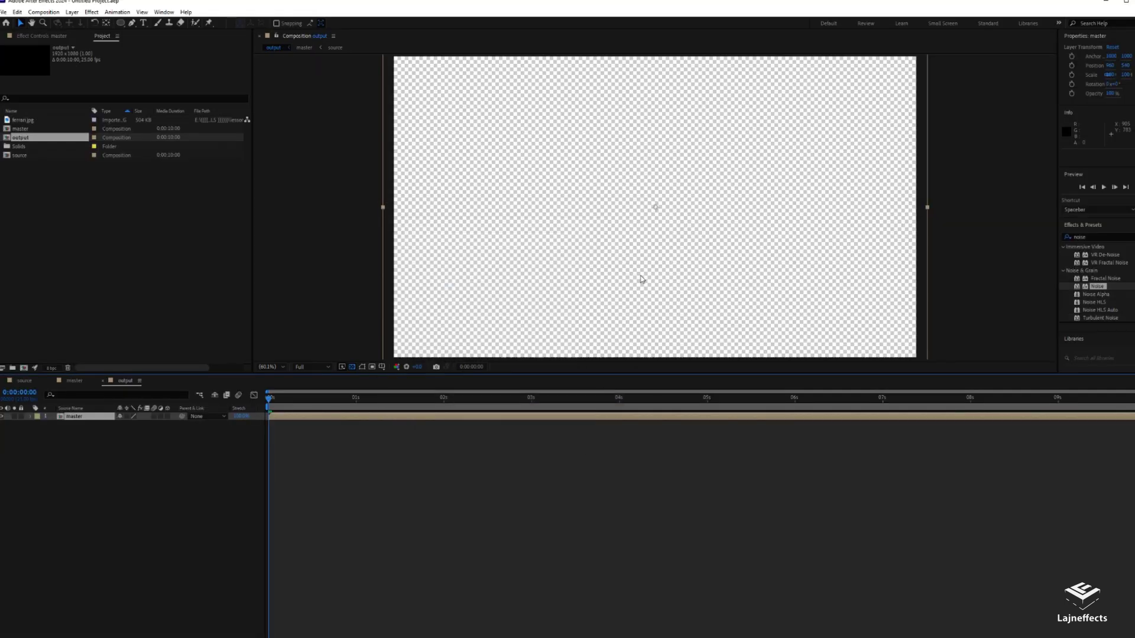
- Move the playhead to 0:00:05:05 to see the logo in the output comp
click(324, 406)
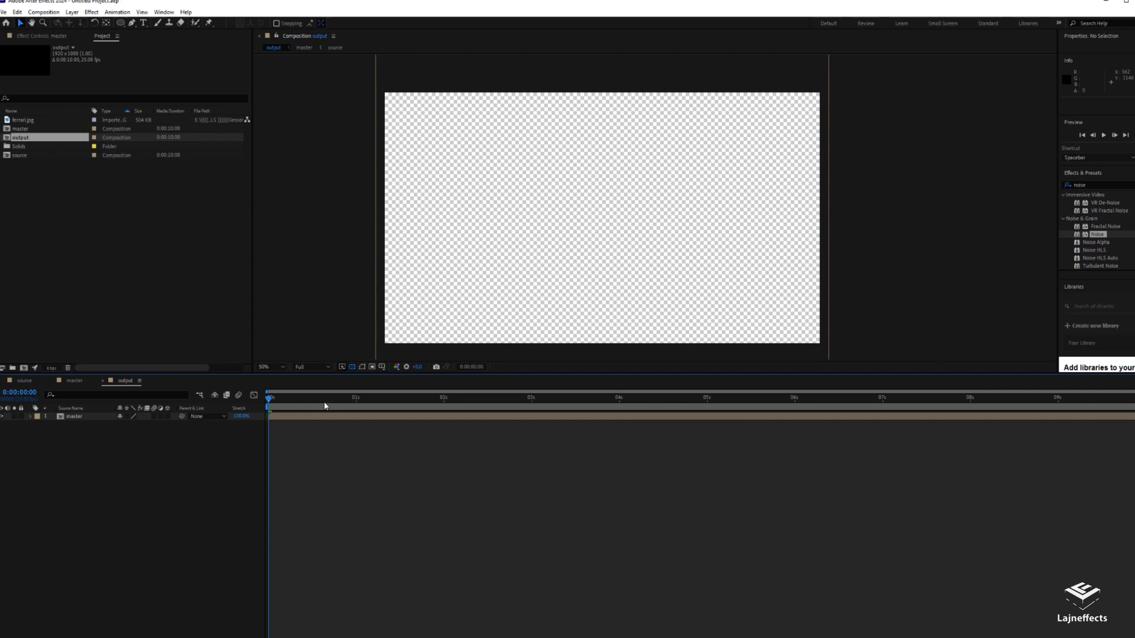
drag(341, 406, 725, 402)
scroll(633, 226, down, 2)
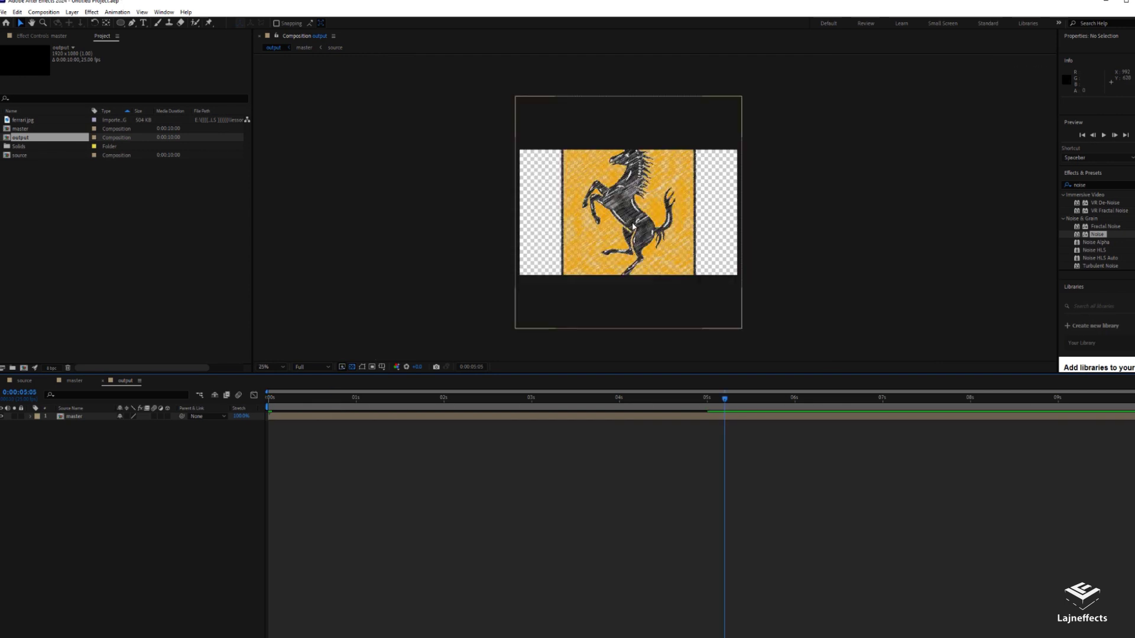
click(675, 417)
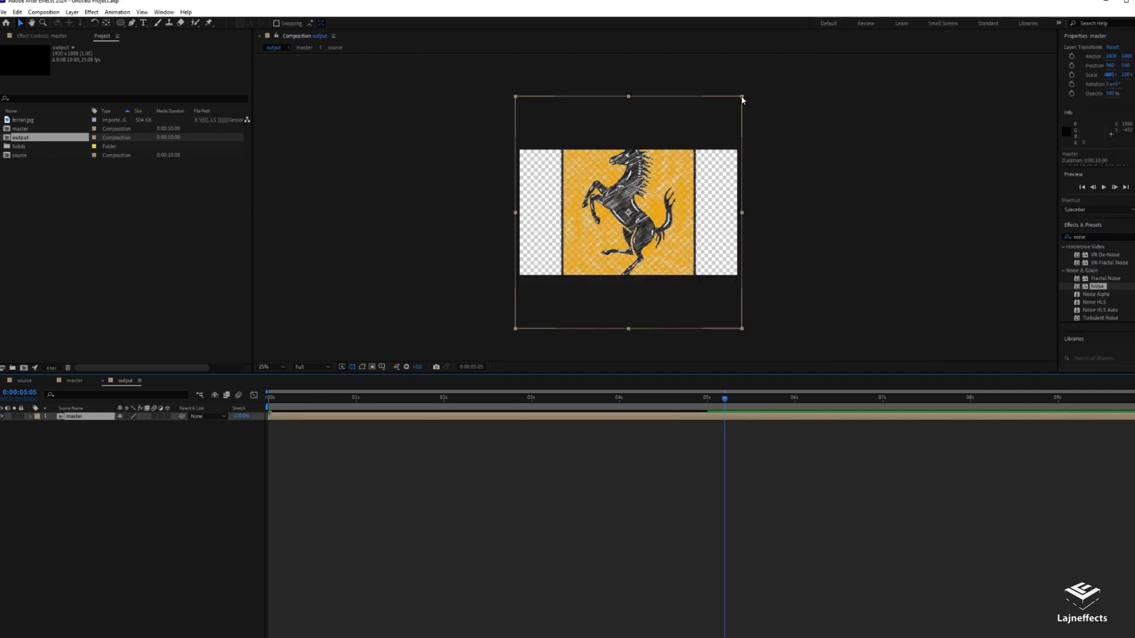
click(604, 448)
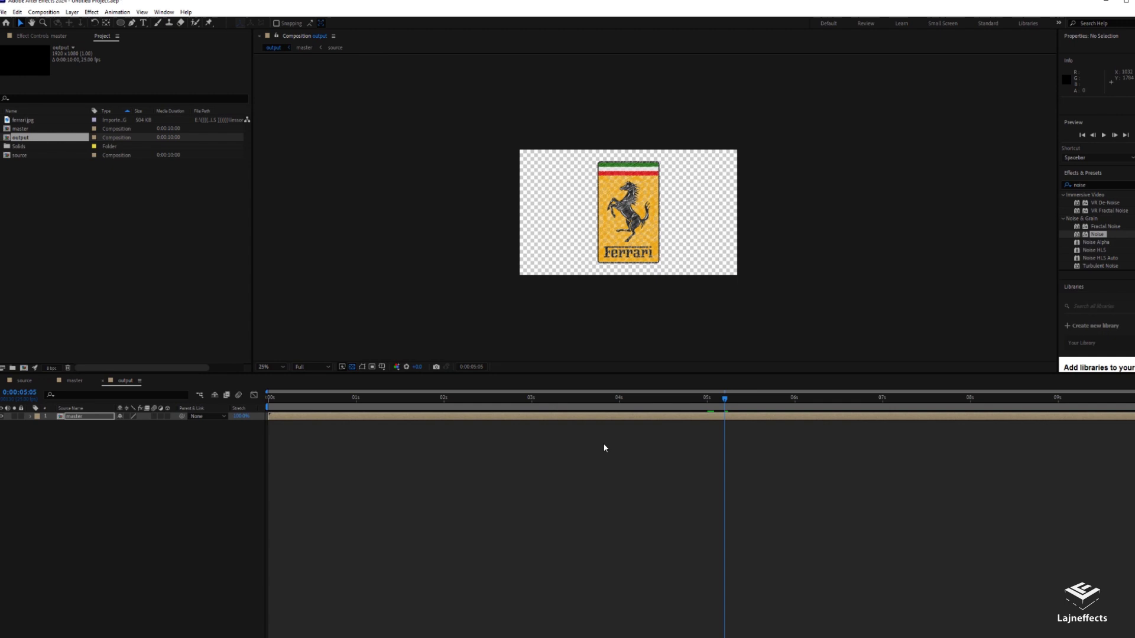
- Create a deep red solid and drag it beneath the master layer
right_click(605, 448)
mouse_move(650, 457)
click(742, 480)
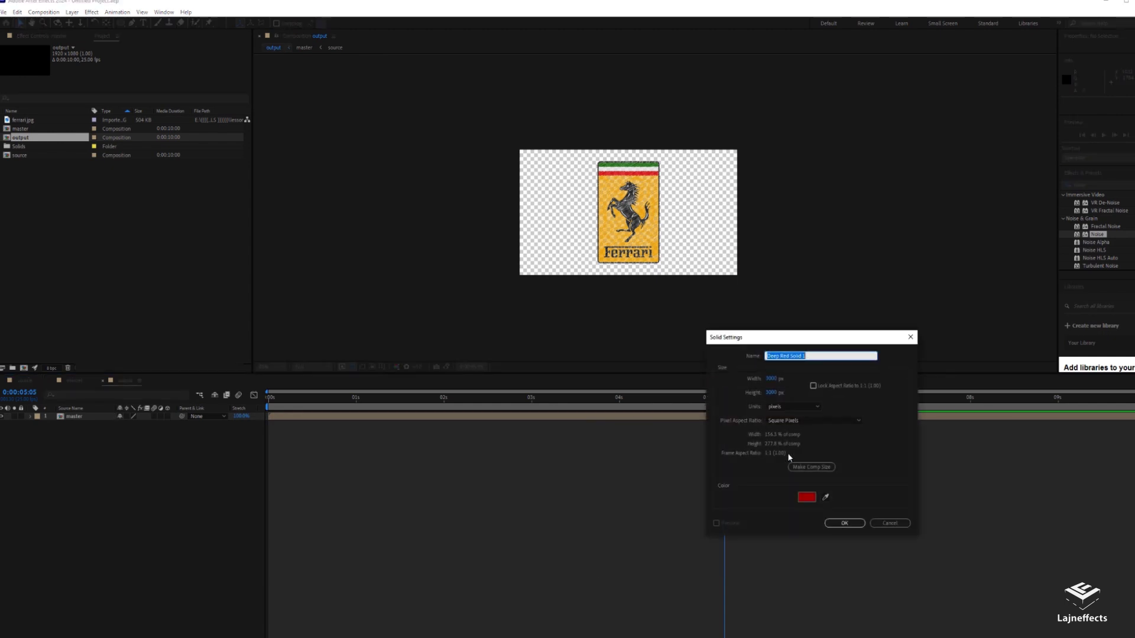
drag(817, 344, 535, 249)
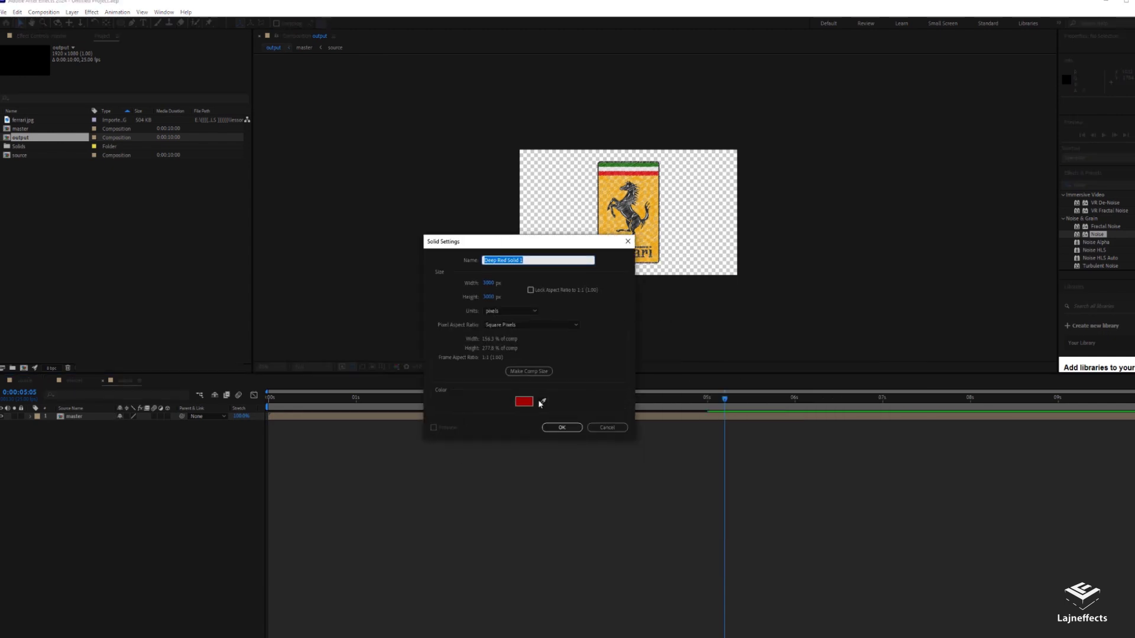
click(562, 427)
drag(86, 416, 203, 465)
click(203, 465)
scroll(669, 249, up, 4)
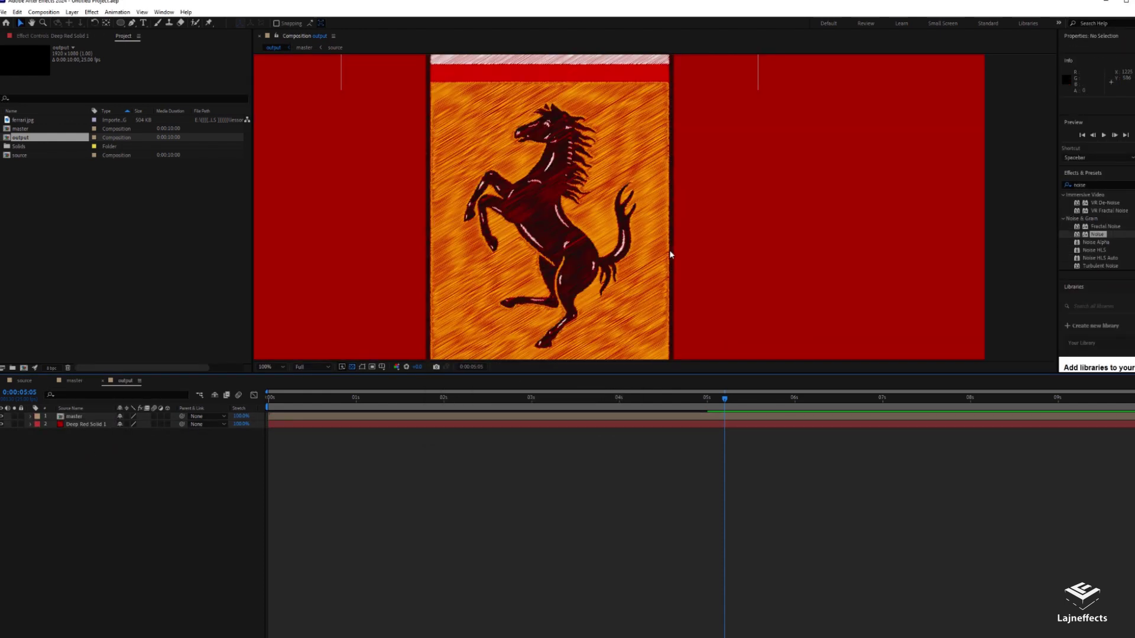
scroll(669, 250, up, 2)
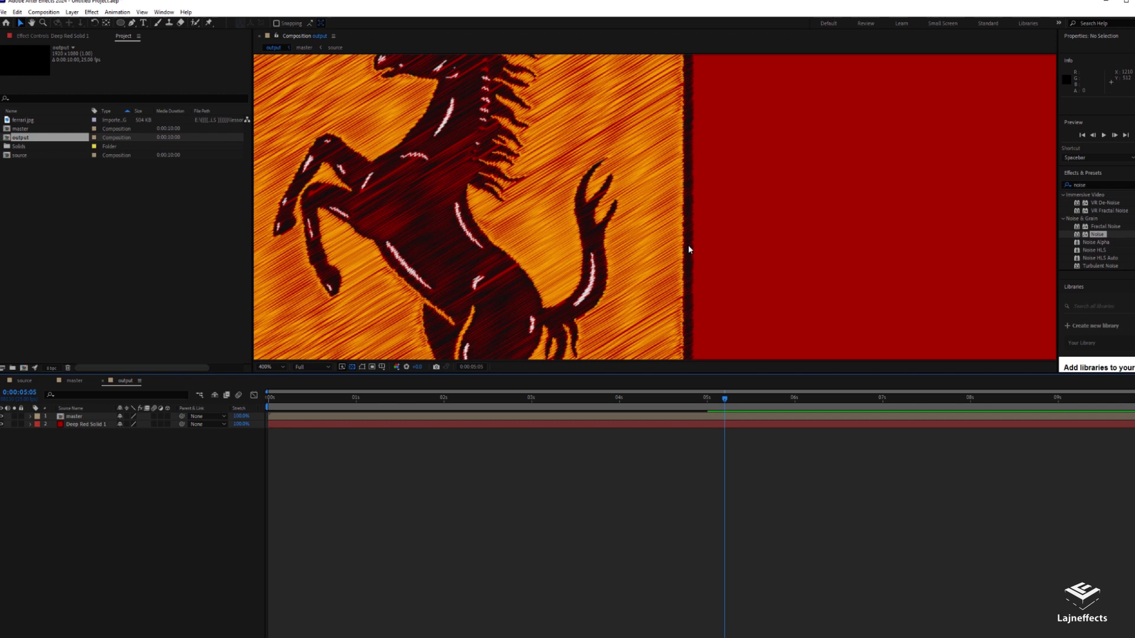
scroll(689, 245, up, 2)
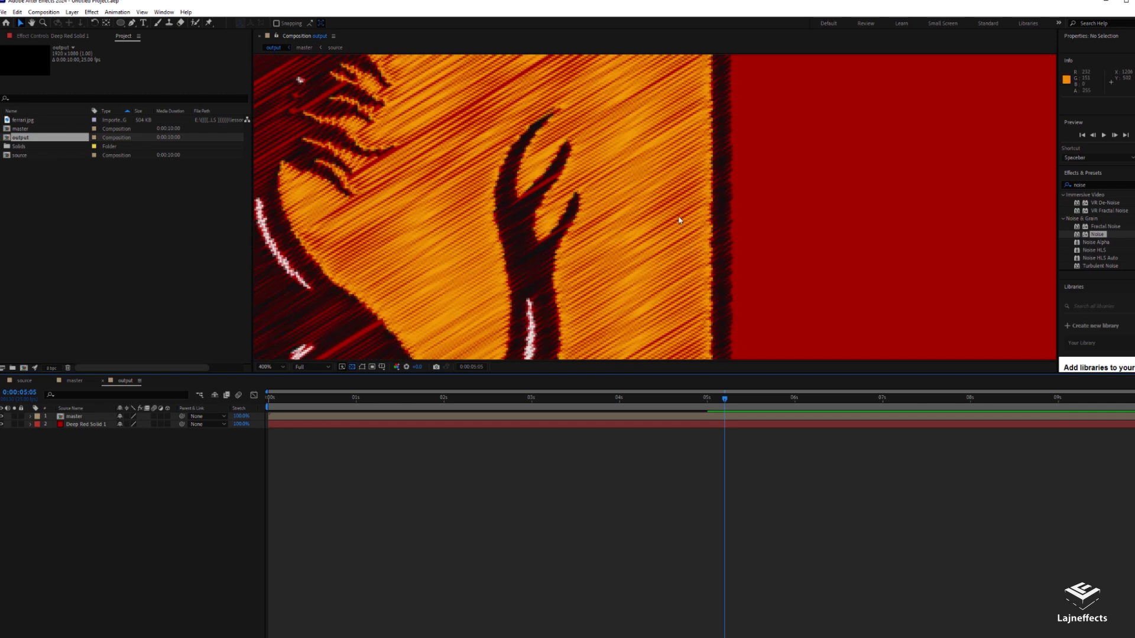
scroll(679, 208, down, 2)
drag(668, 148, 683, 207)
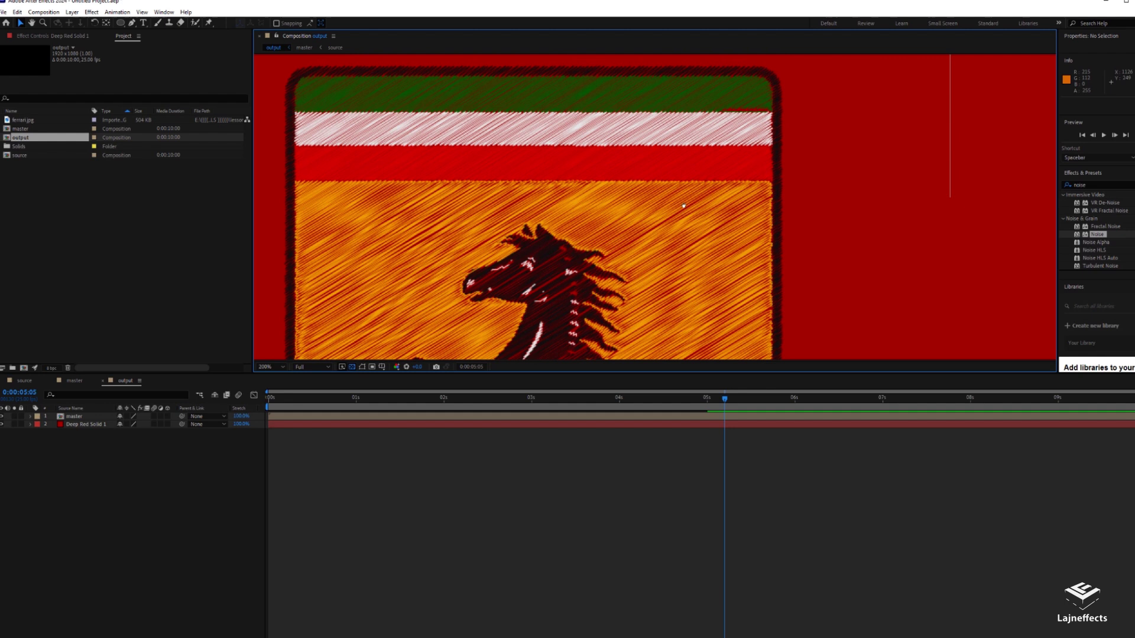
- Apply Perspective > Bevel Alpha to master and raise Light Intensity to 0.96
click(379, 417)
right_click(374, 423)
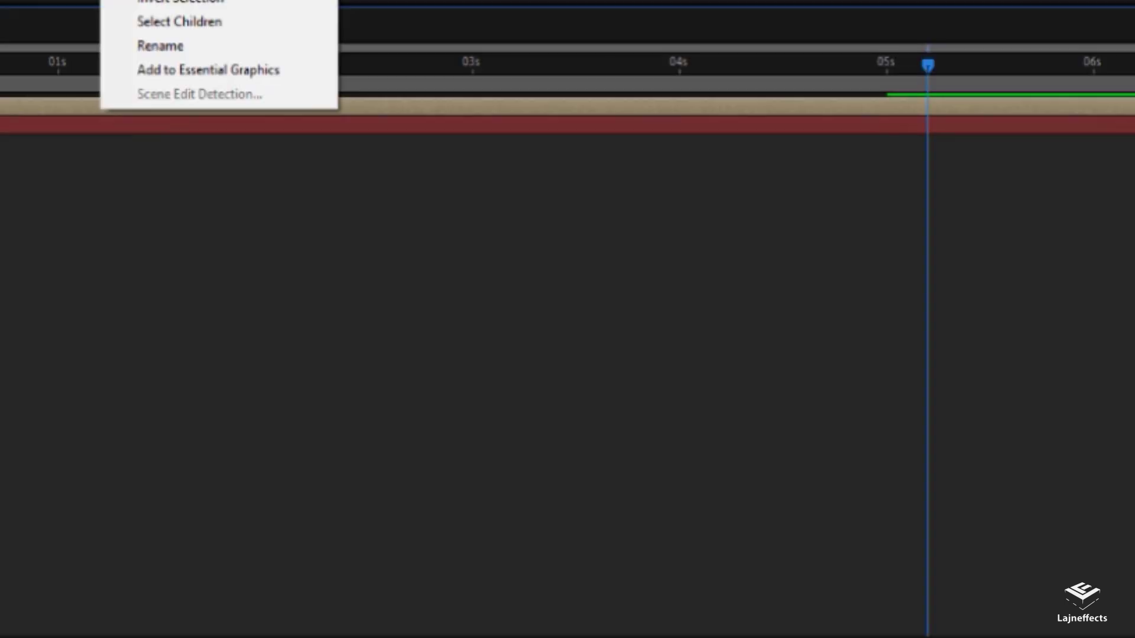
mouse_move(414, 331)
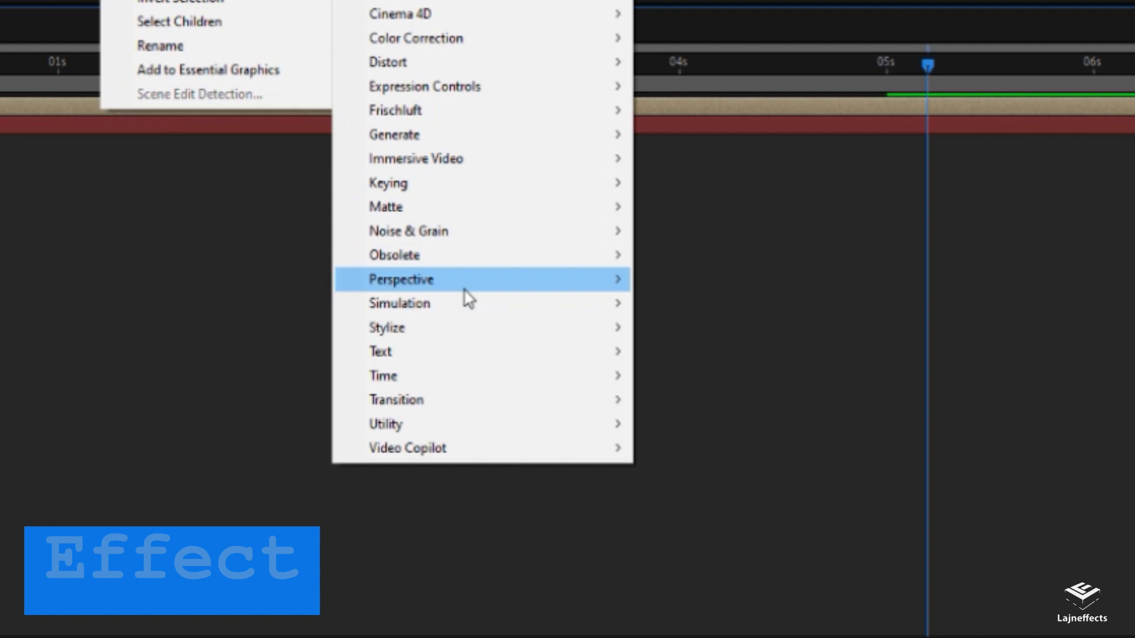
mouse_move(611, 294)
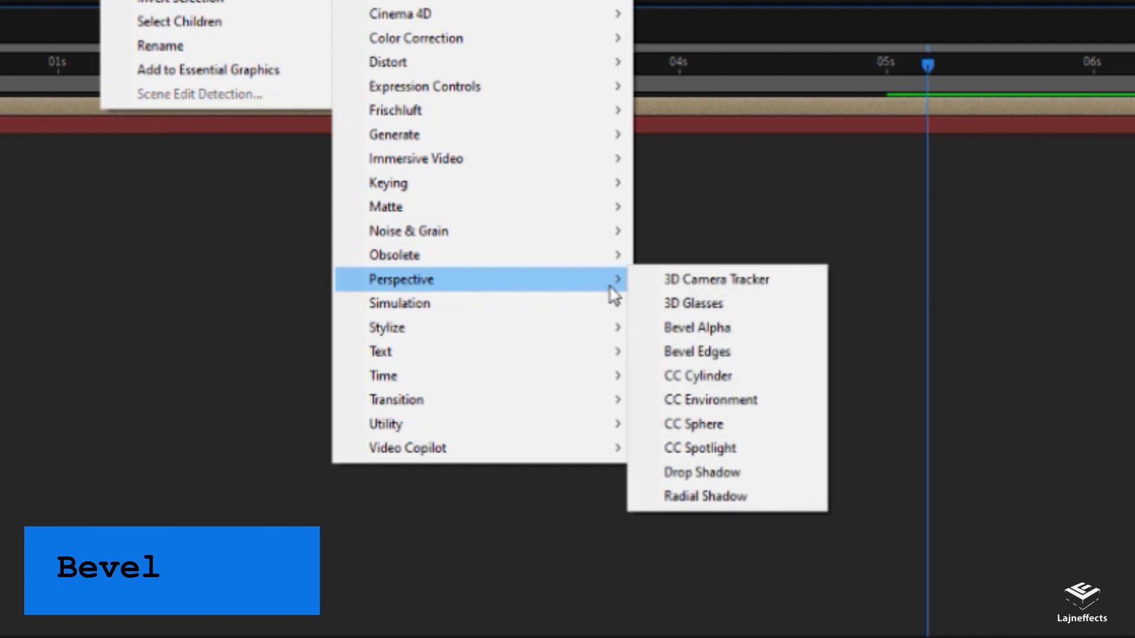
click(727, 328)
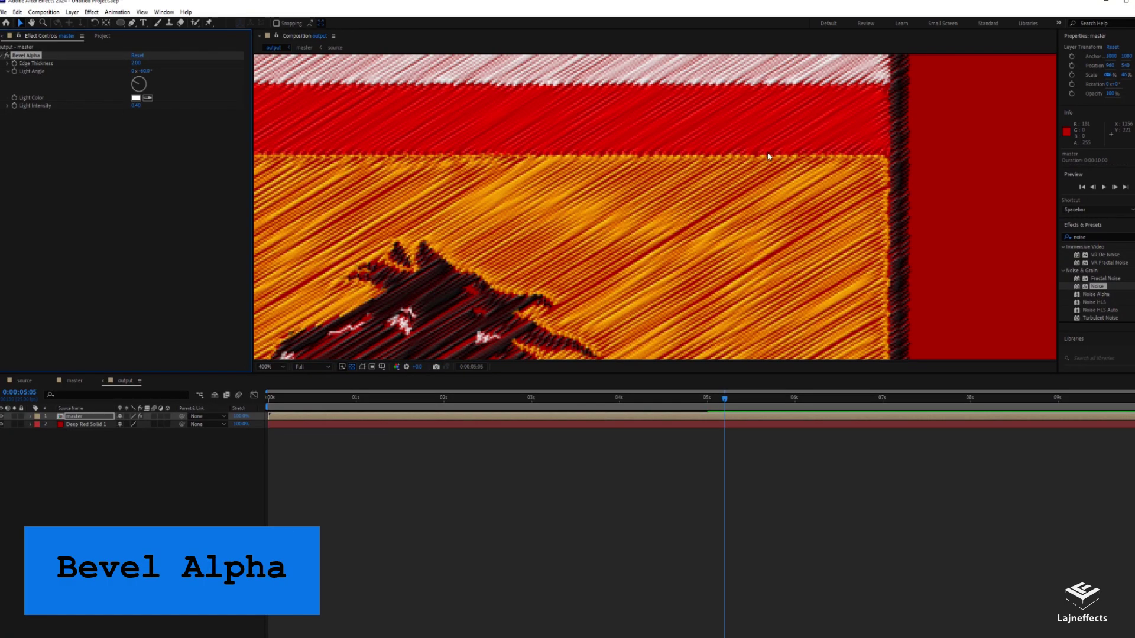
drag(688, 227, 660, 221)
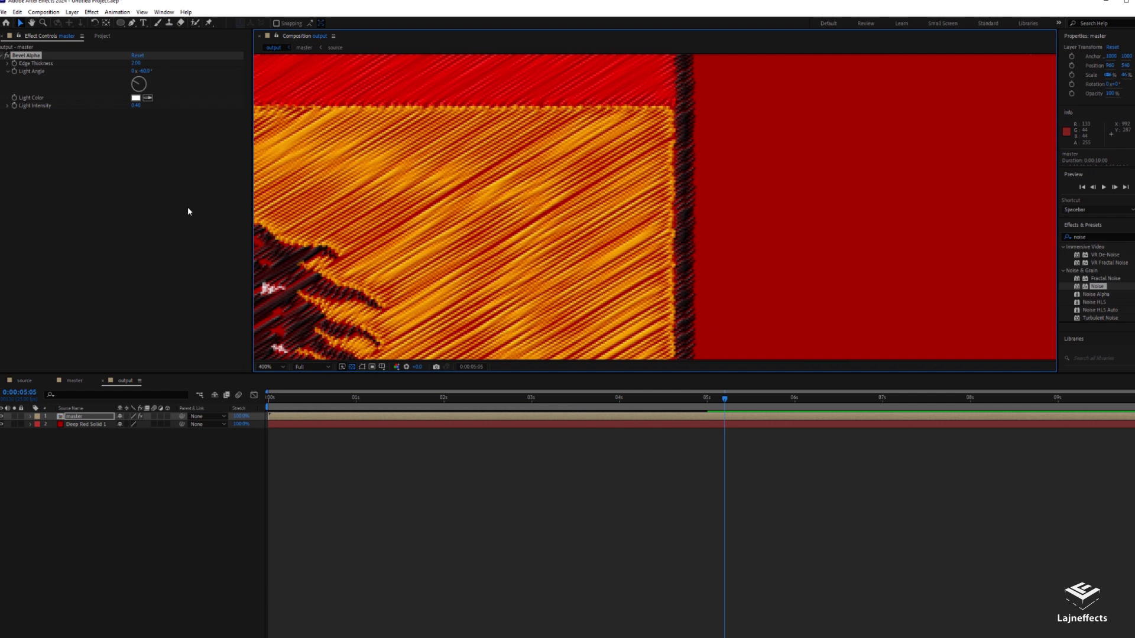
drag(137, 106, 170, 105)
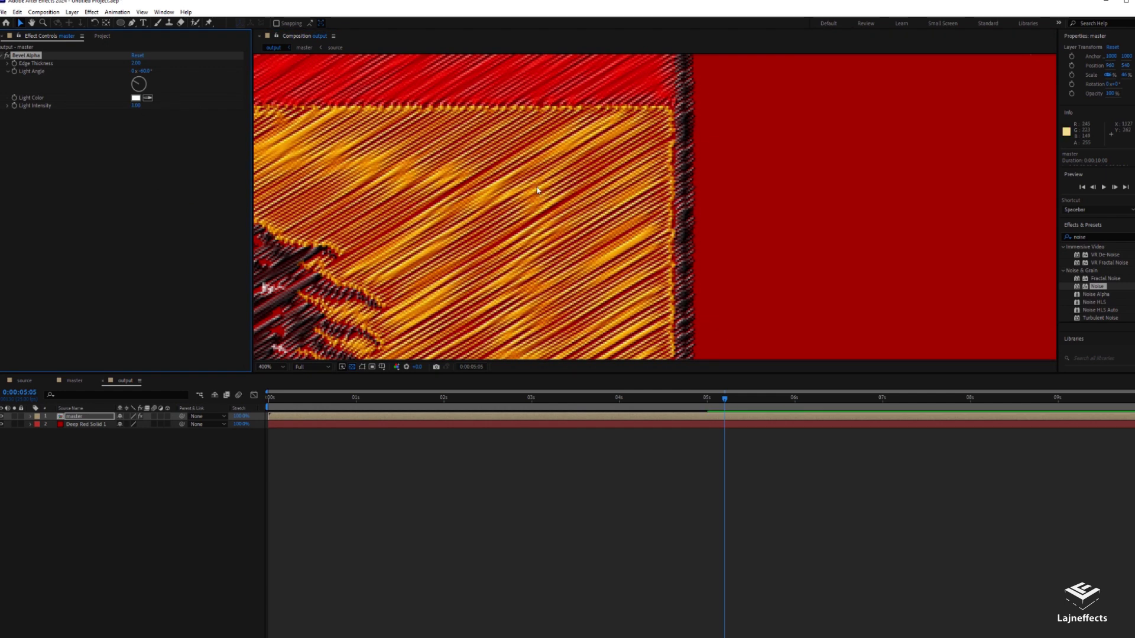
scroll(601, 243, down, 4)
scroll(600, 243, up, 2)
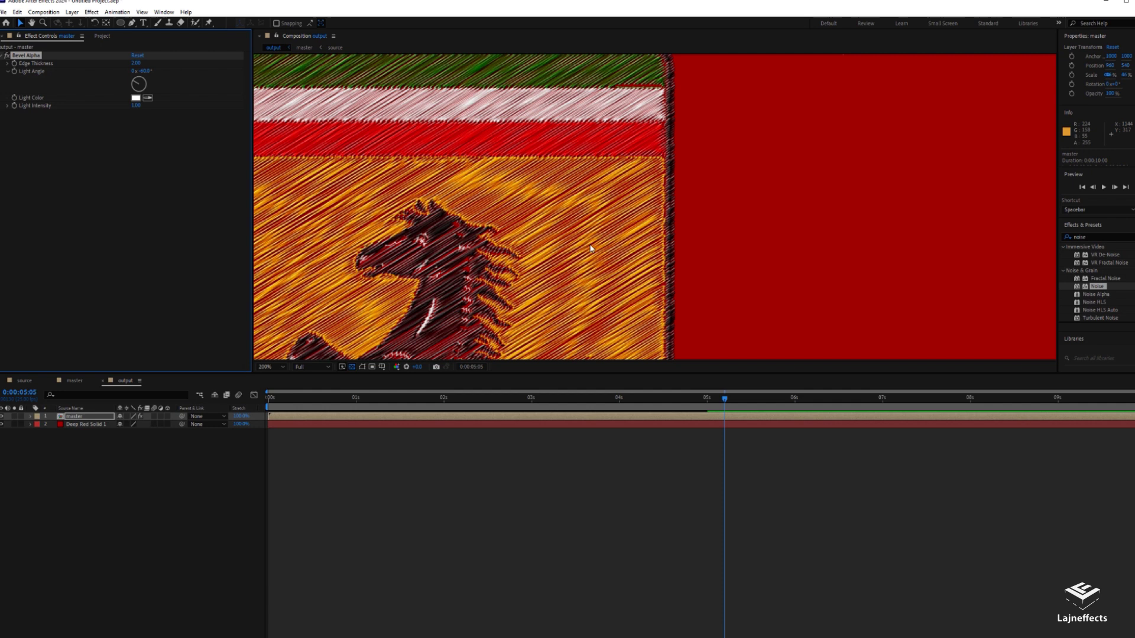
- Add a Perspective > Drop Shadow effect to the master layer
right_click(163, 182)
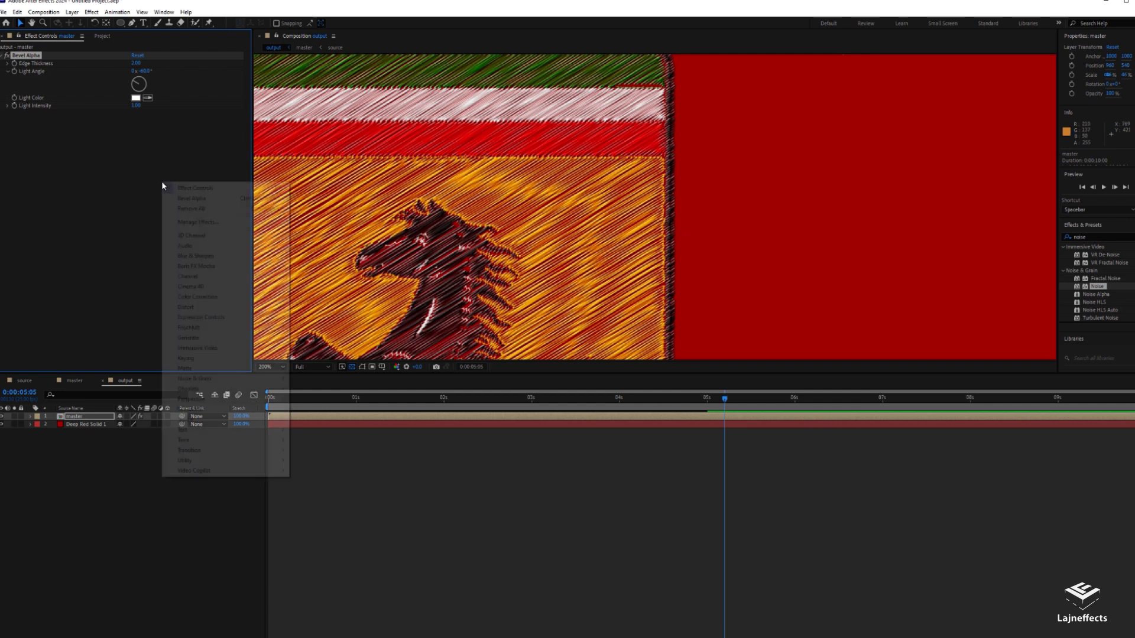
mouse_move(227, 354)
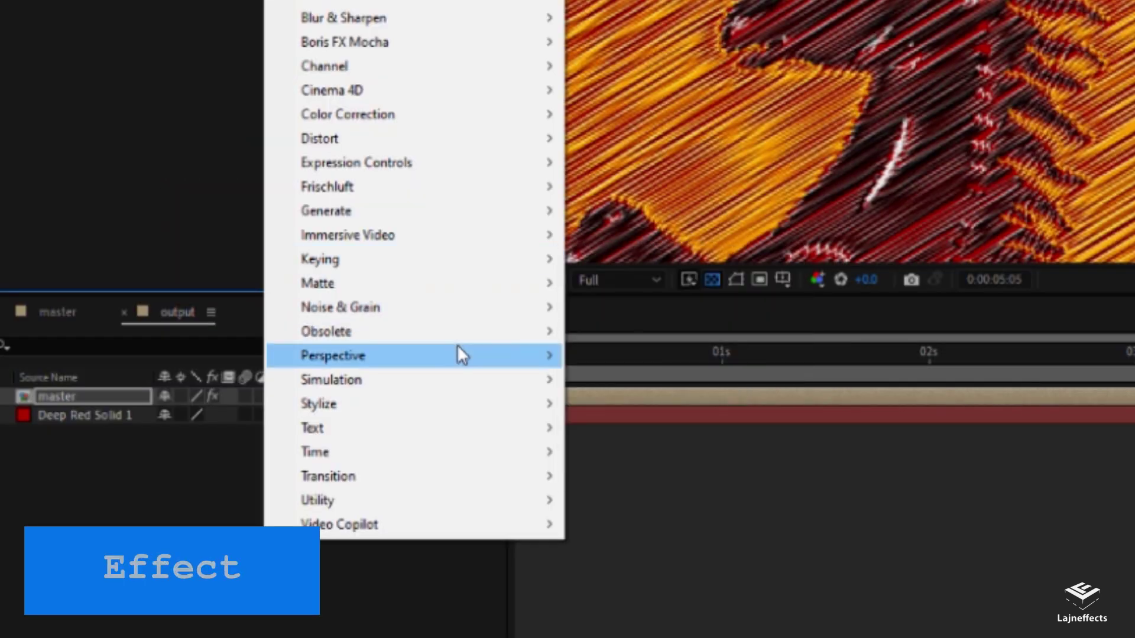
mouse_move(245, 399)
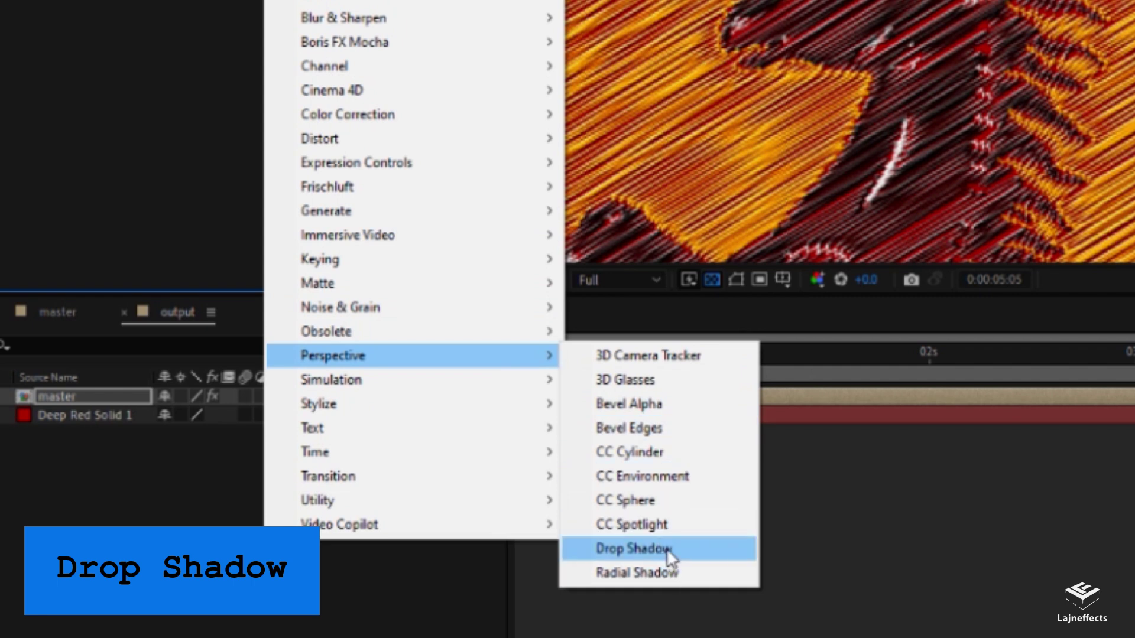
click(633, 549)
scroll(686, 214, up, 5)
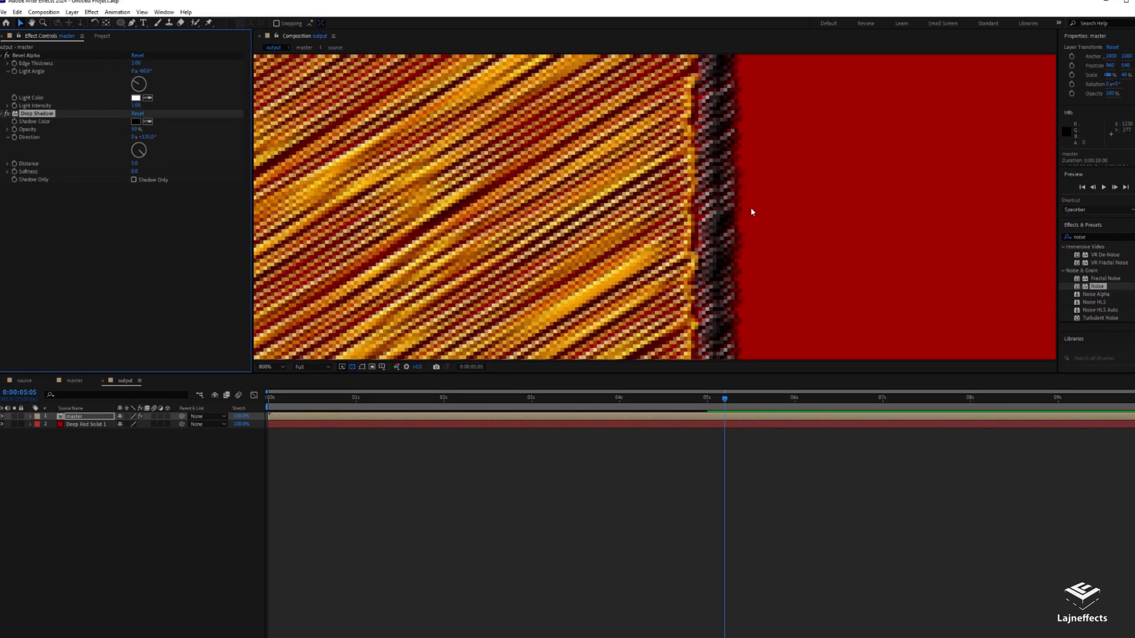
scroll(603, 246, down, 1)
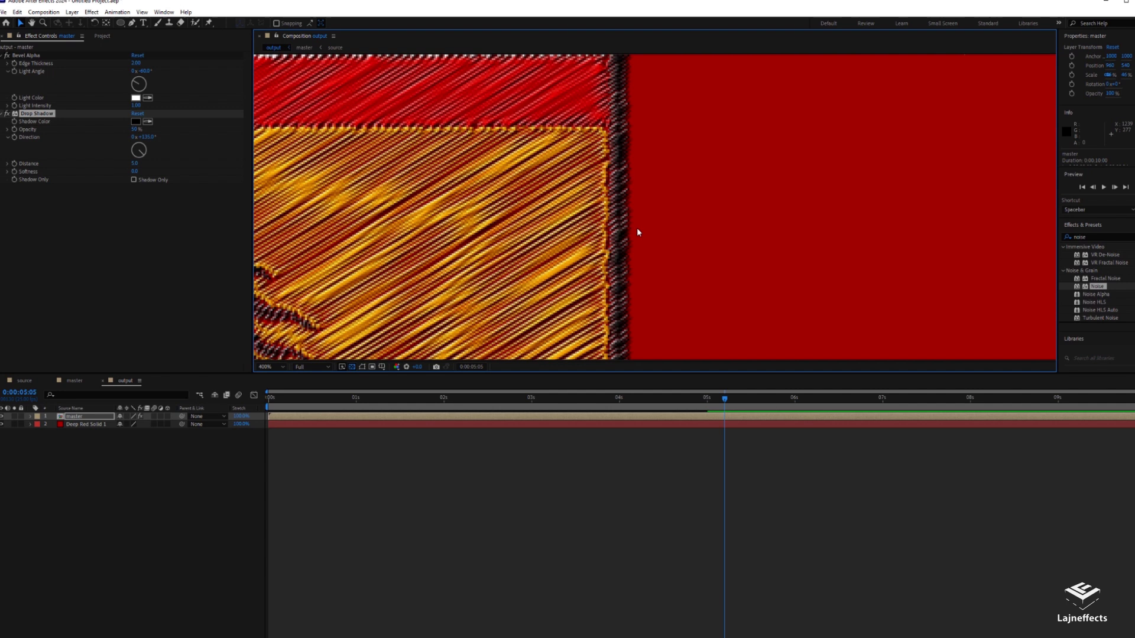
- Set the drop shadow's Softness to 14 and Opacity to 82%
click(149, 221)
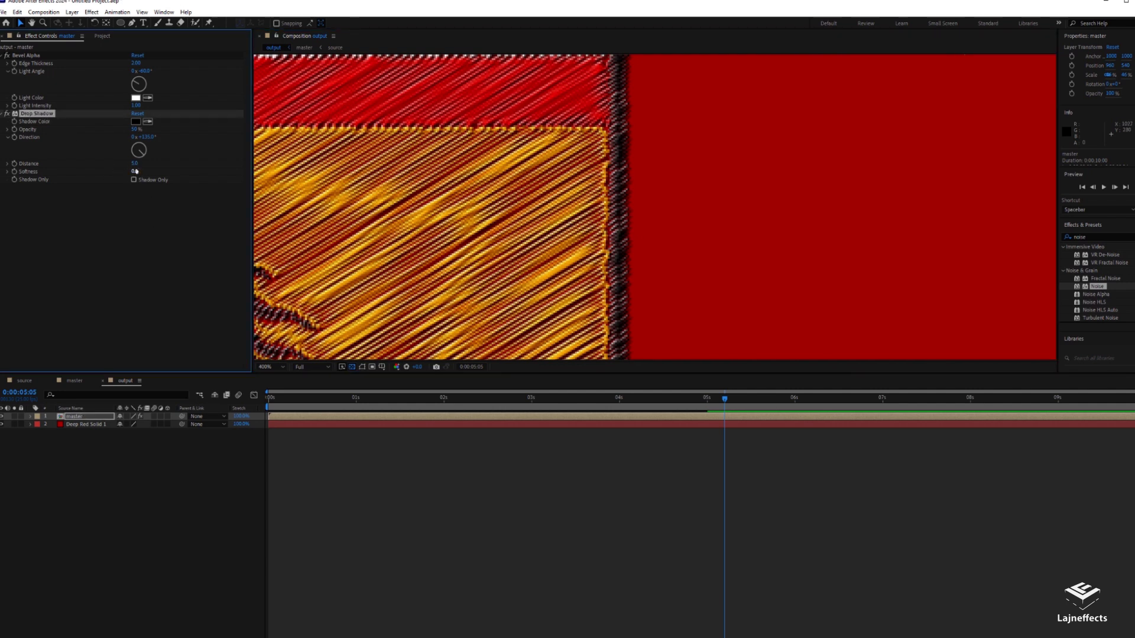
drag(136, 171, 140, 171)
drag(155, 128, 176, 128)
scroll(592, 189, down, 2)
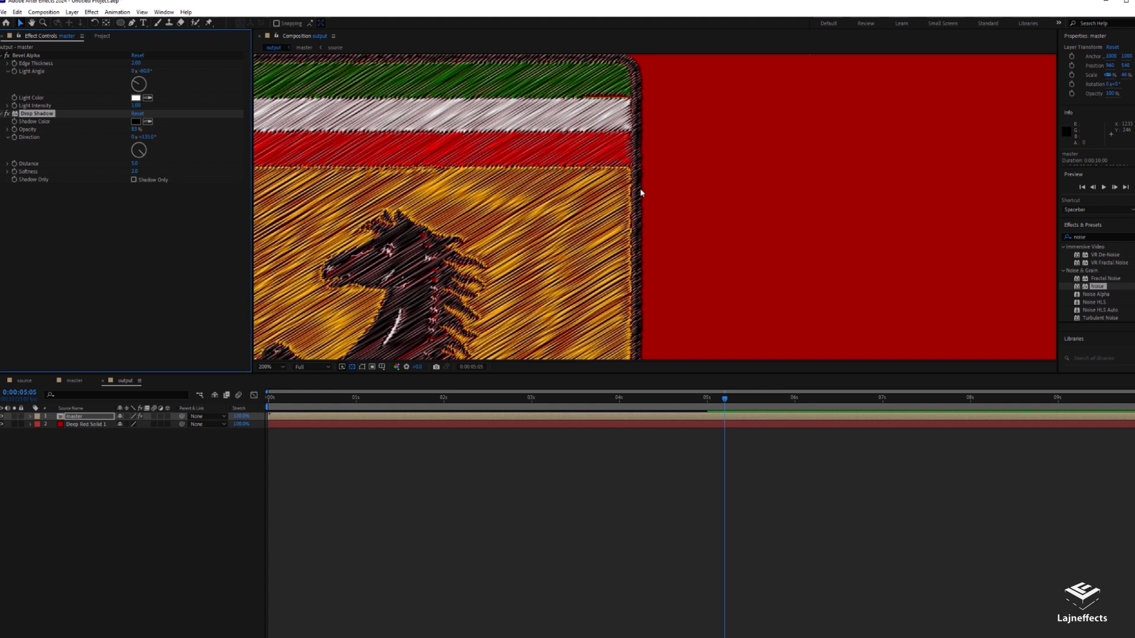
scroll(587, 188, down, 1)
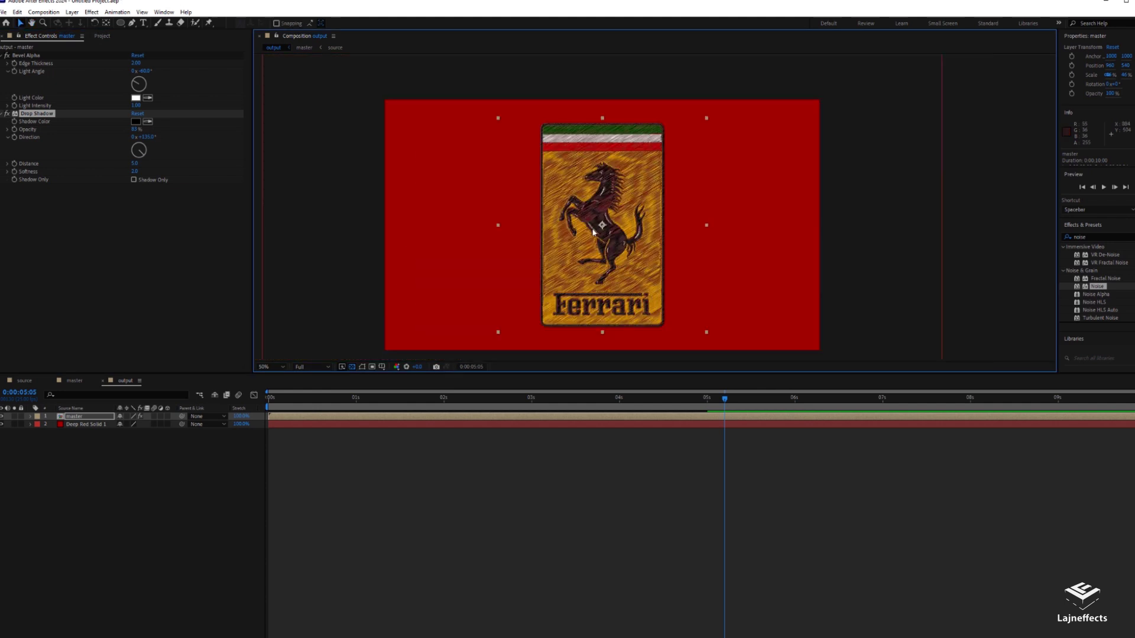
scroll(618, 269, up, 1)
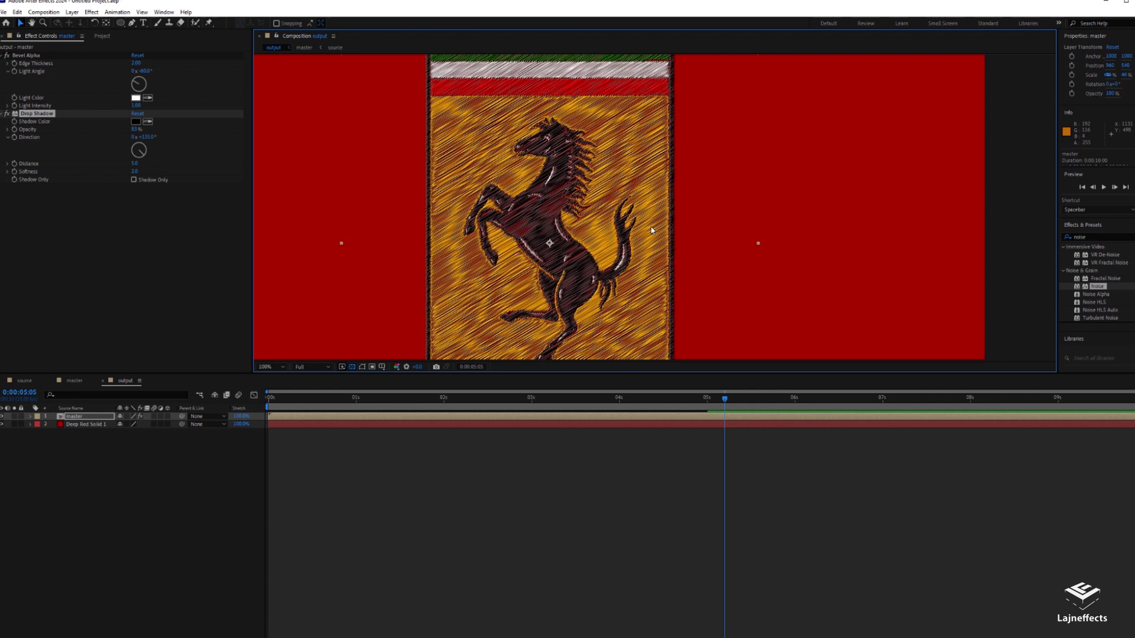
key(comma)
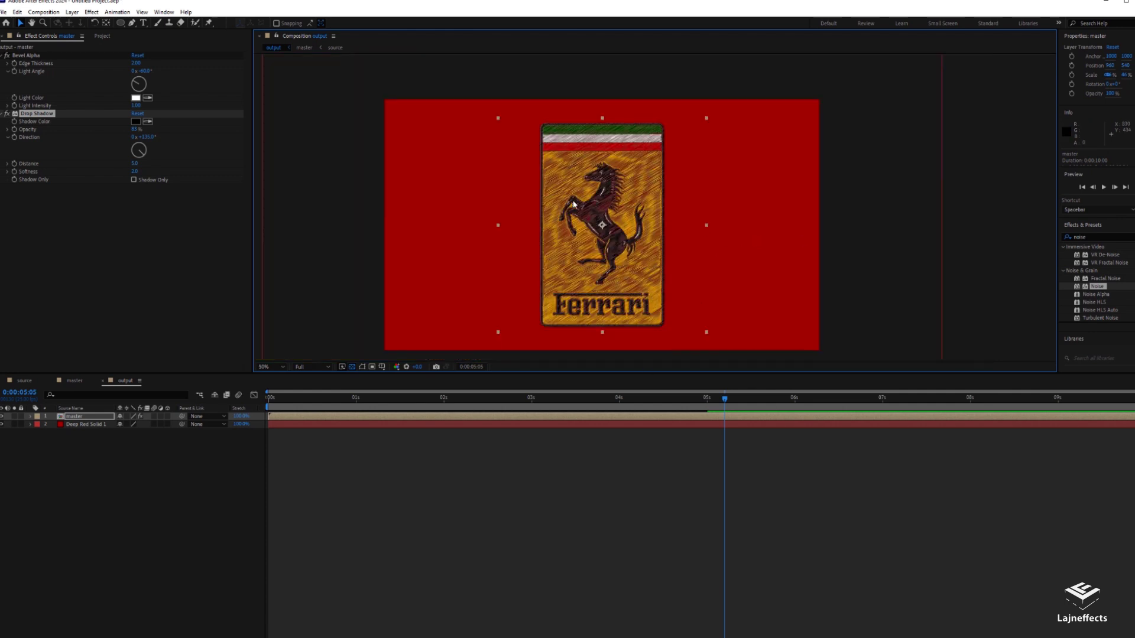
- Apply Generate > CC Threads to Deep Red Solid 1, adjust its Width, and hide the transparency grid
click(541, 425)
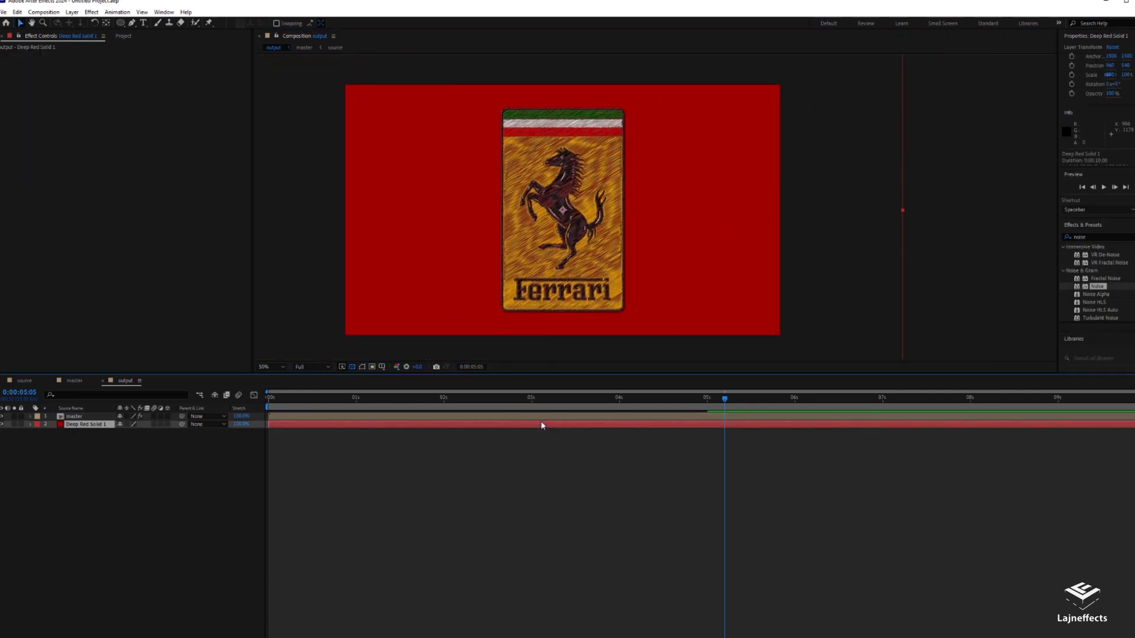
right_click(135, 110)
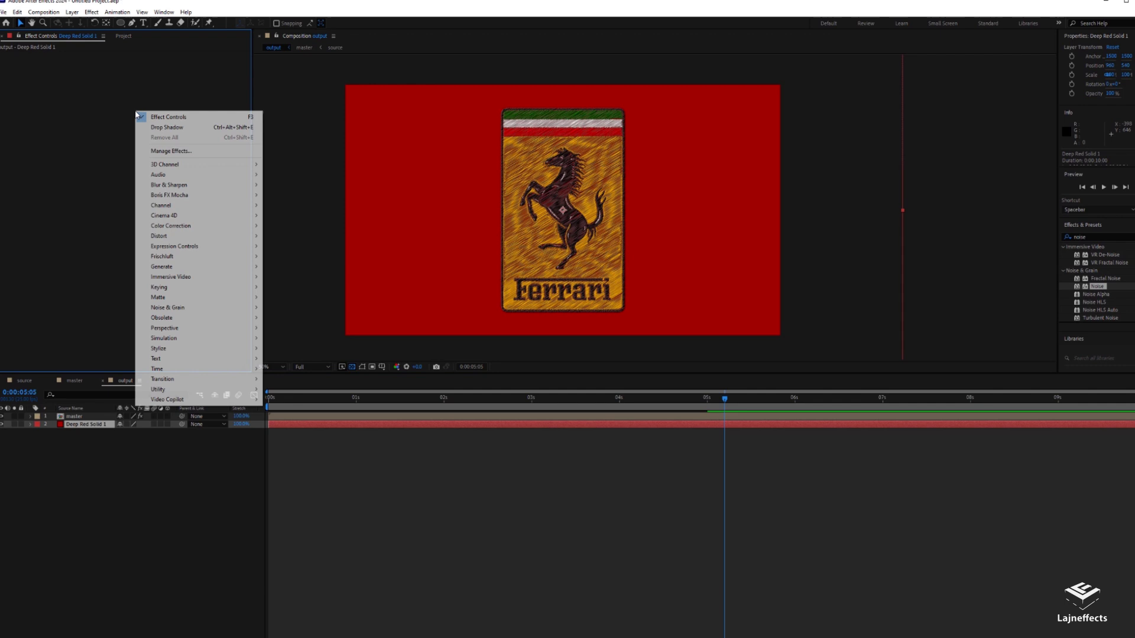
mouse_move(193, 299)
mouse_move(192, 266)
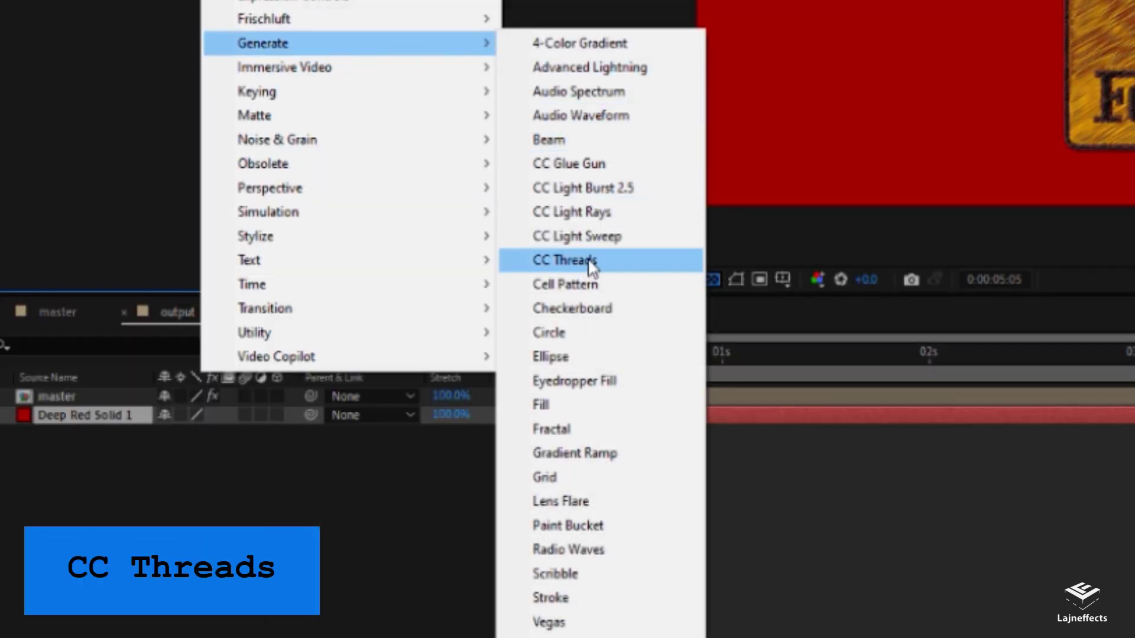
click(591, 263)
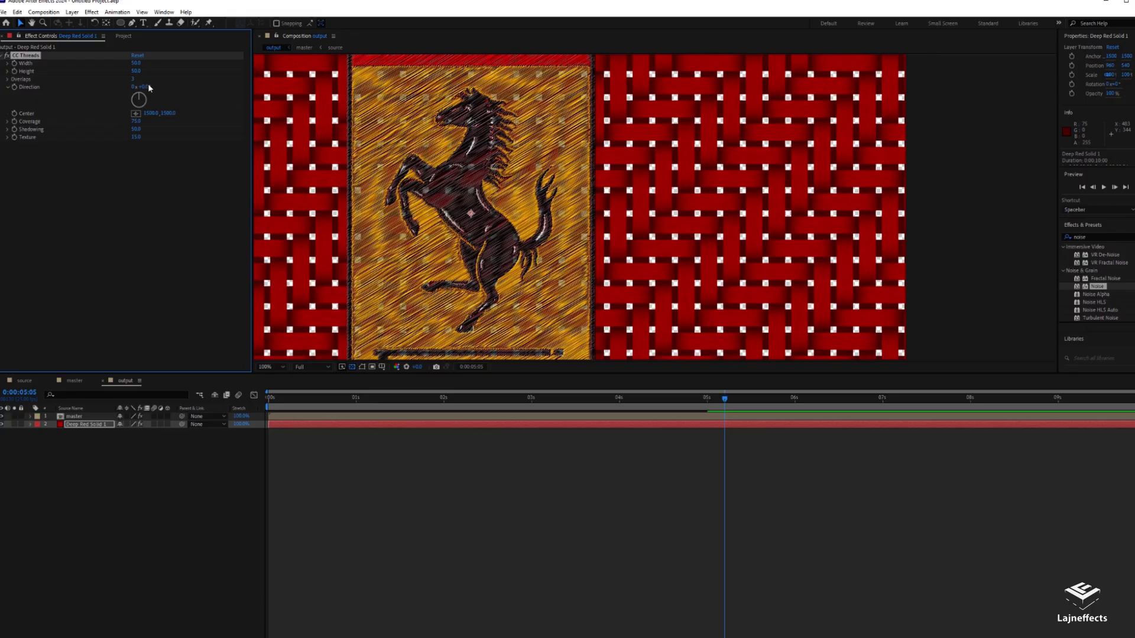
drag(135, 62, 127, 71)
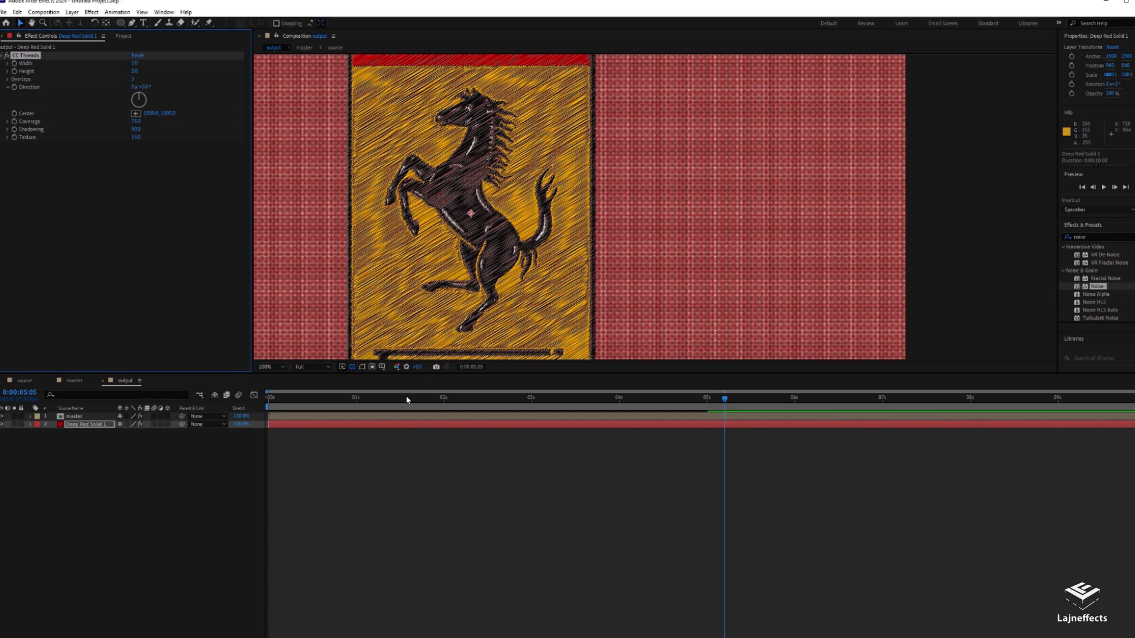
click(352, 366)
- Raise the CC Threads Texture amount for a stronger weave
scroll(658, 219, up, 4)
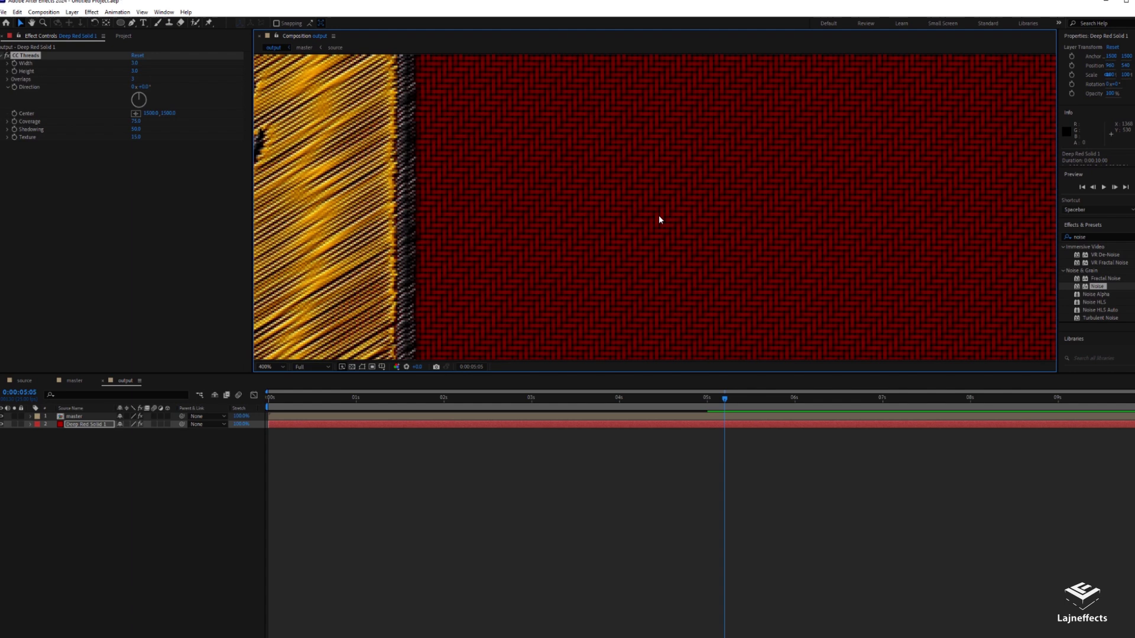
scroll(606, 195, down, 2)
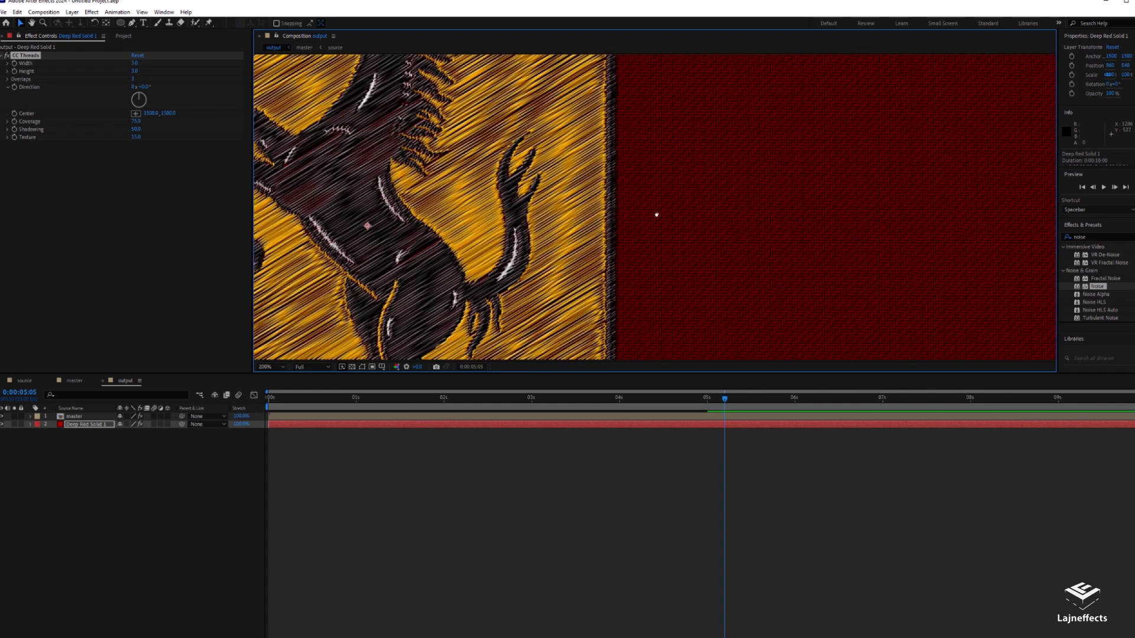
key(v)
scroll(609, 225, up, 2)
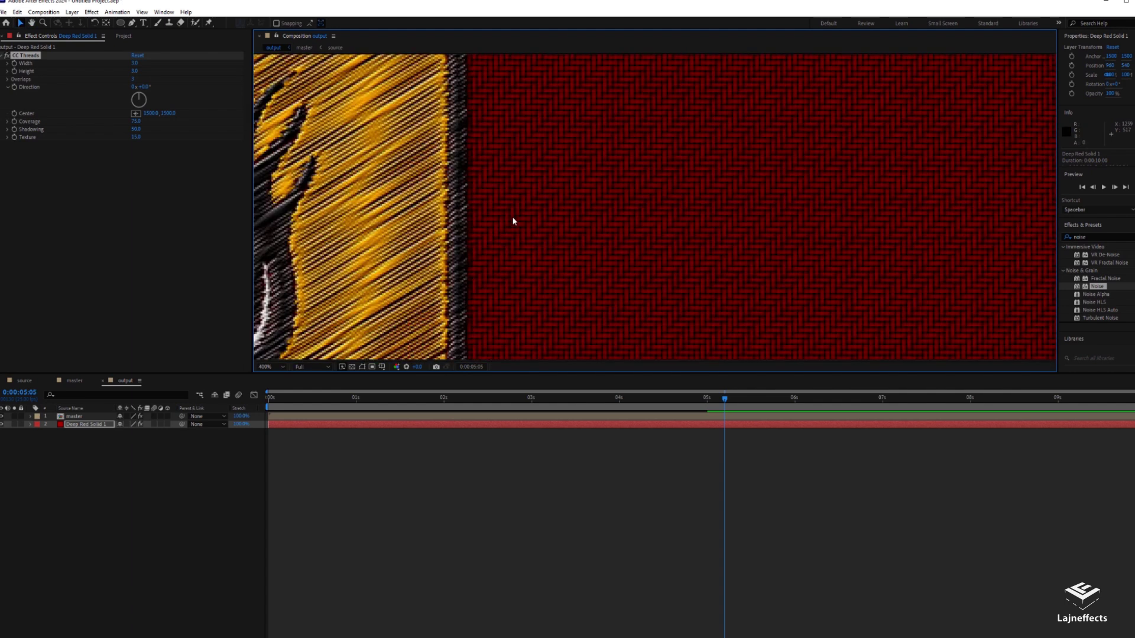
scroll(585, 228, down, 2)
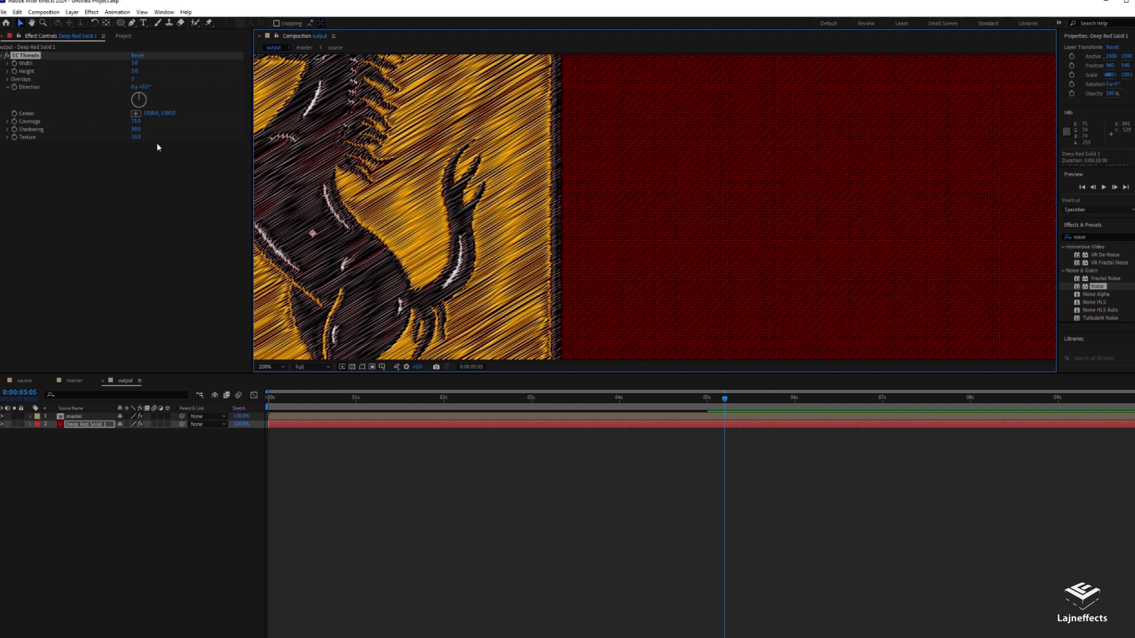
drag(134, 139, 154, 136)
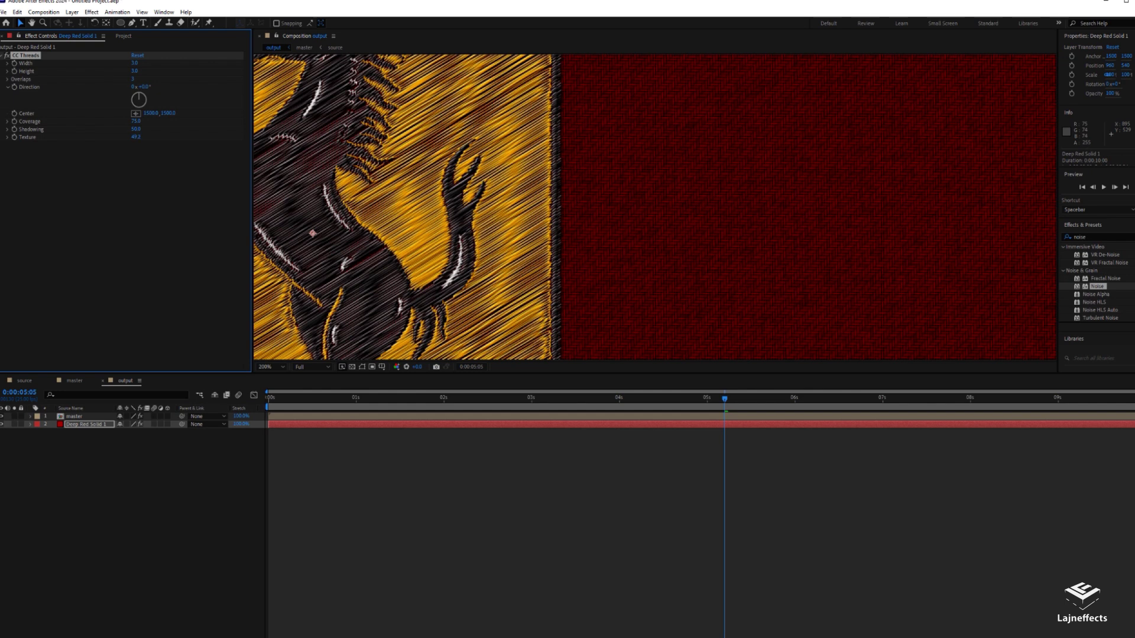
scroll(762, 211, down, 2)
scroll(635, 218, up, 1)
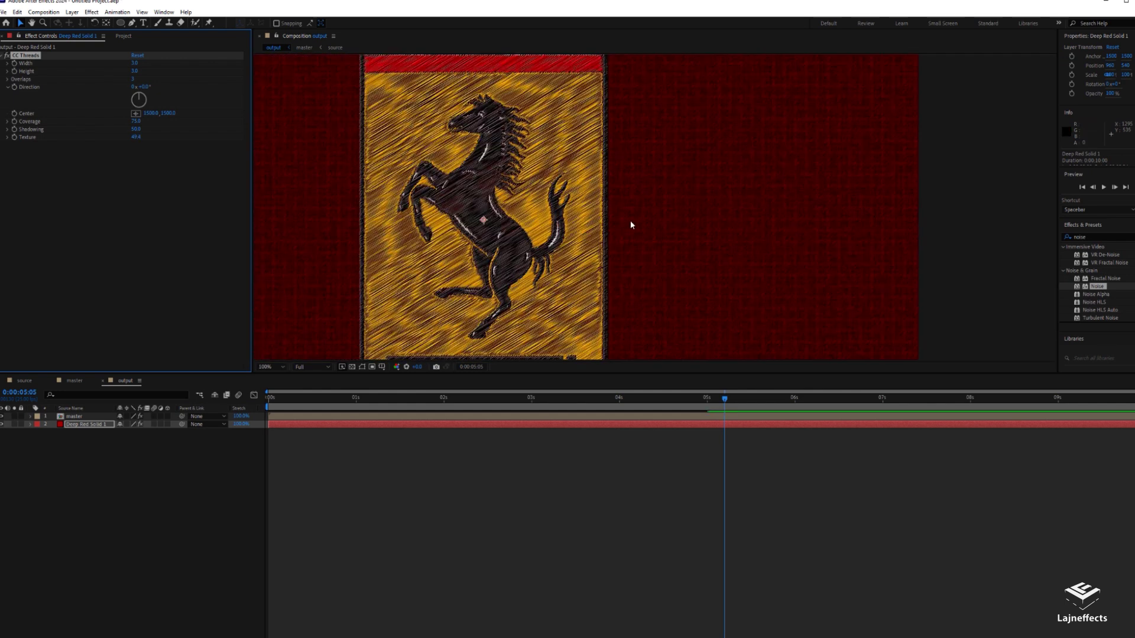
click(538, 444)
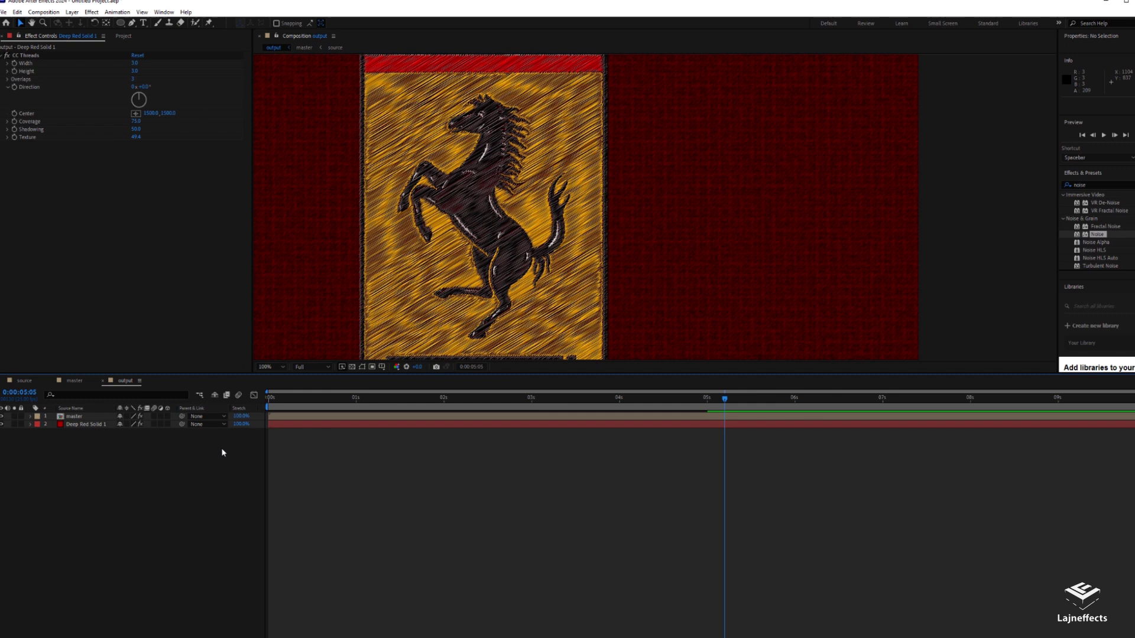
- Turn on 3D for both layers and zoom the viewer to fit the badge
drag(167, 417, 167, 424)
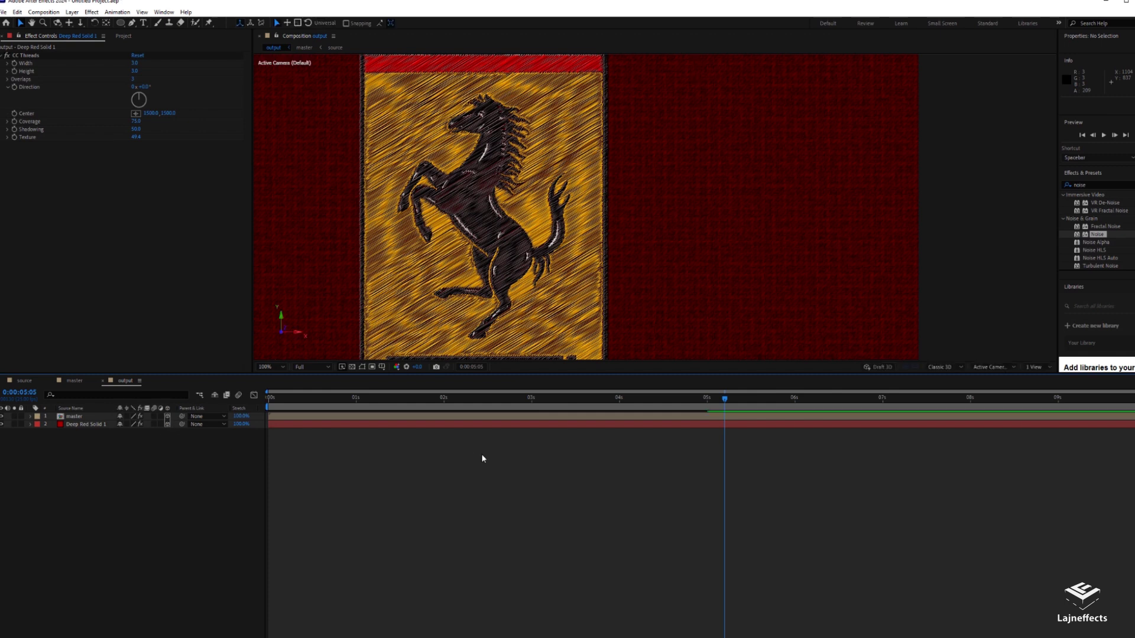
click(279, 368)
click(278, 534)
drag(495, 373, 481, 515)
- Add a new camera and orbit it in close on the badge's tilted corner
right_click(582, 589)
mouse_move(650, 475)
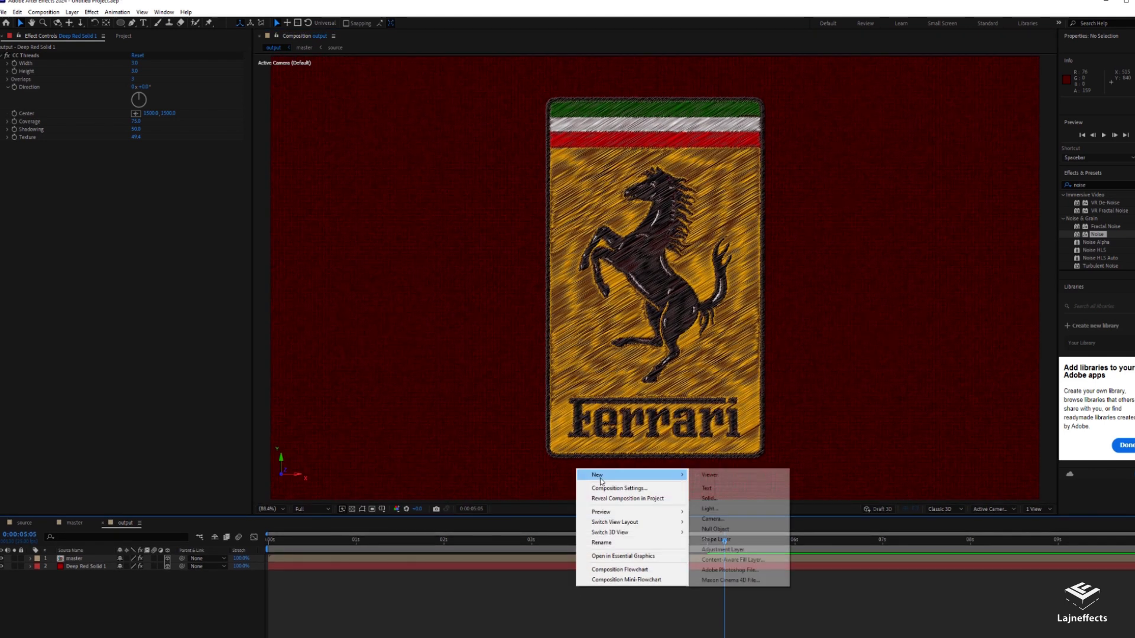
click(733, 524)
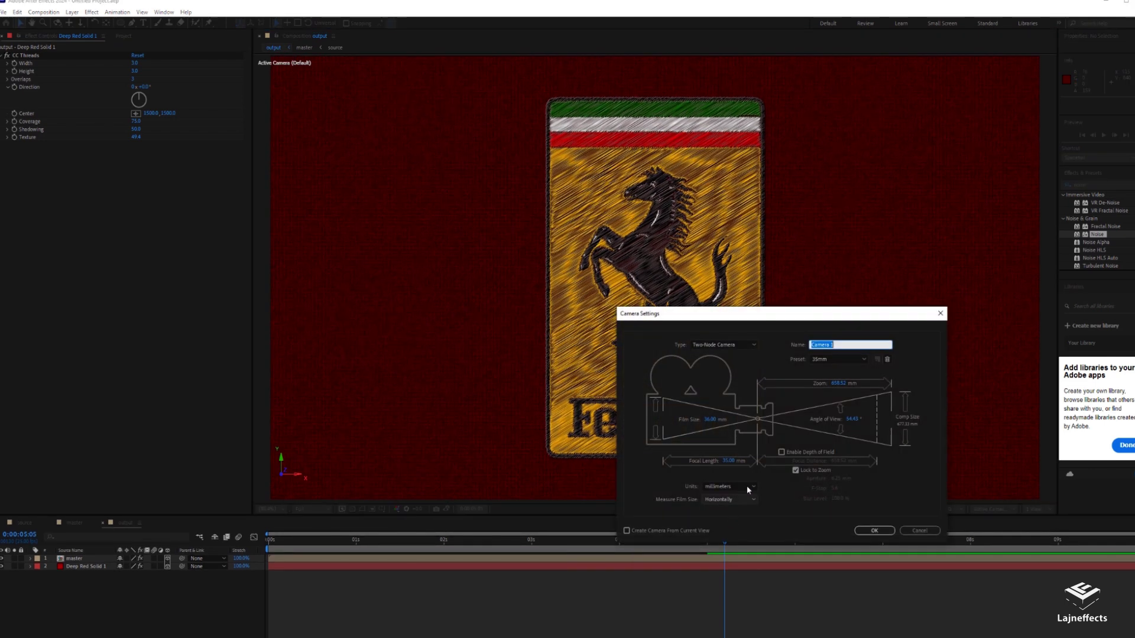
click(870, 531)
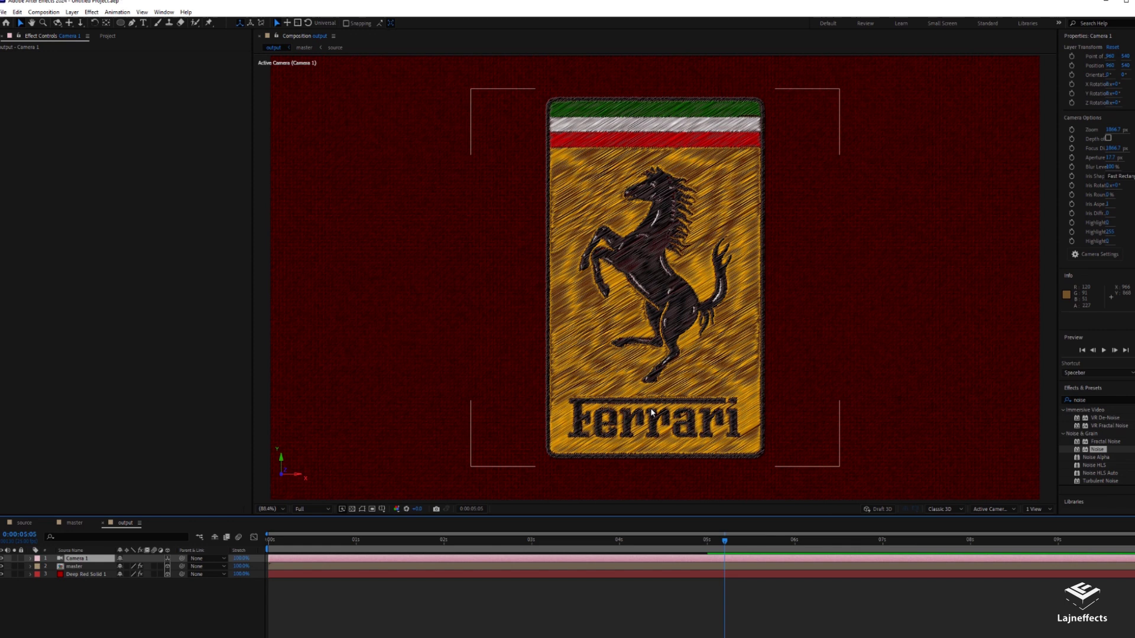
drag(674, 305, 610, 256)
key(c)
key(c)
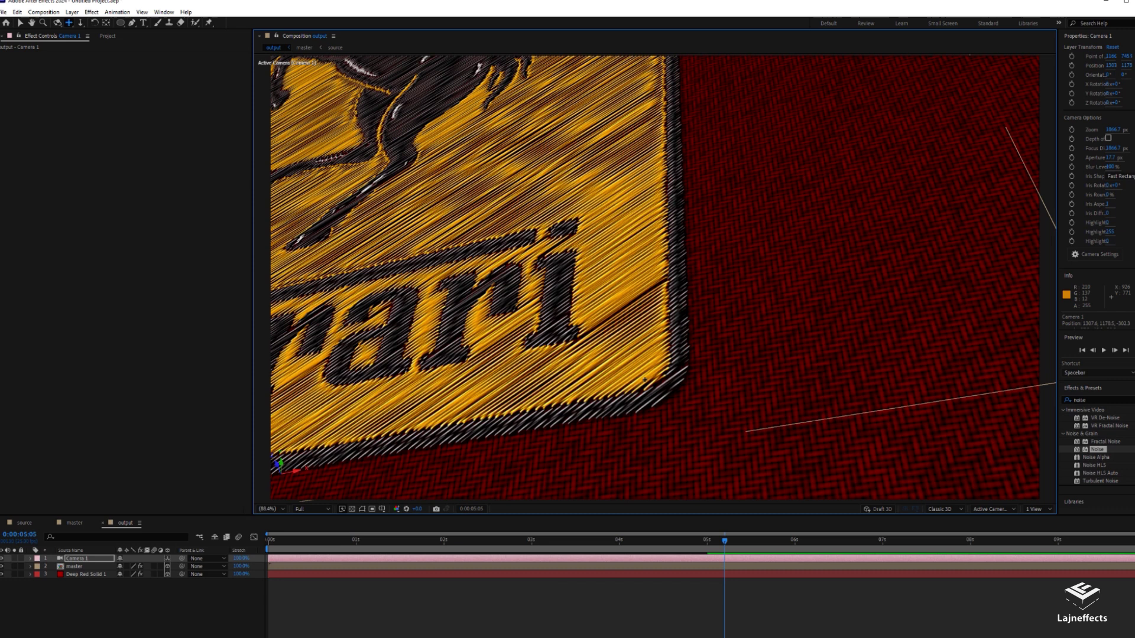
- Raise the master emblem layer's Bevel Alpha light intensity to 0.50
click(304, 567)
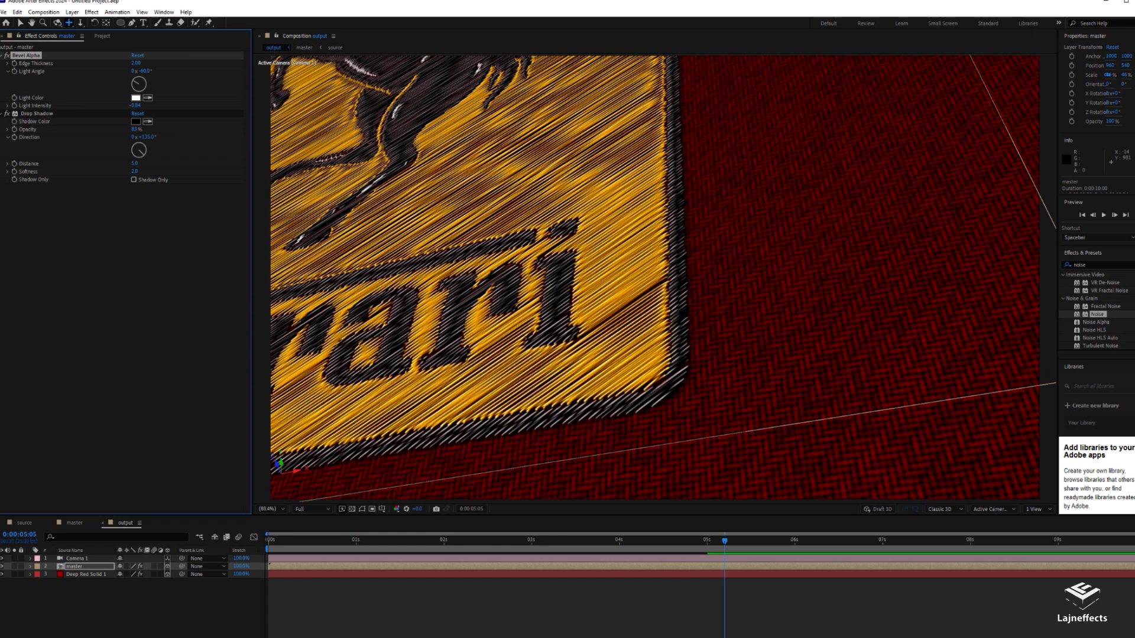
drag(136, 105, 159, 106)
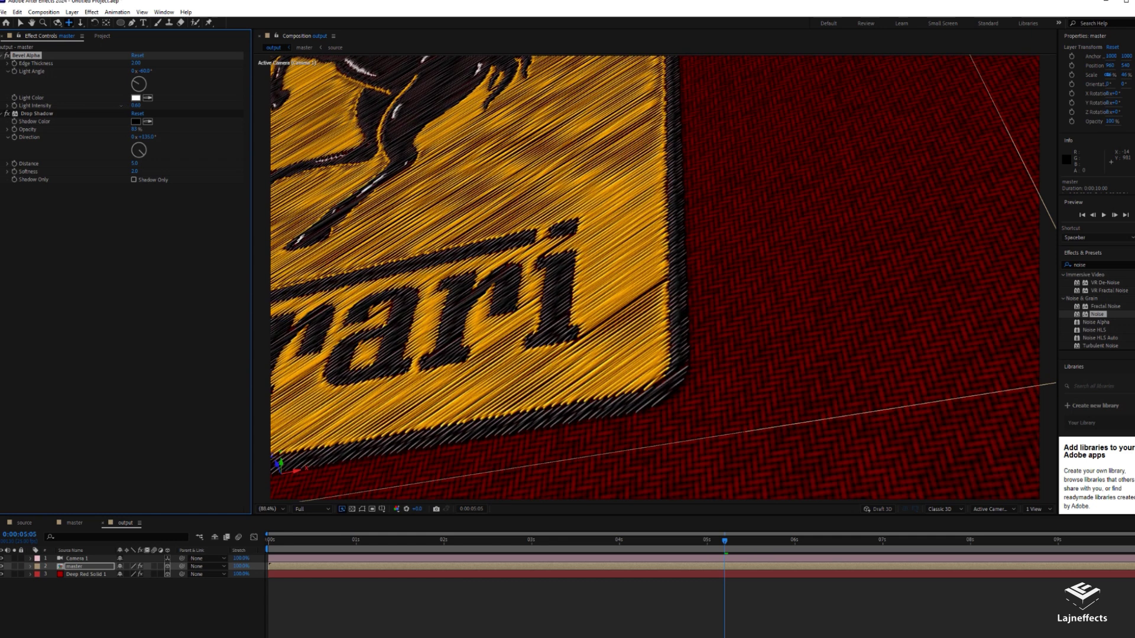